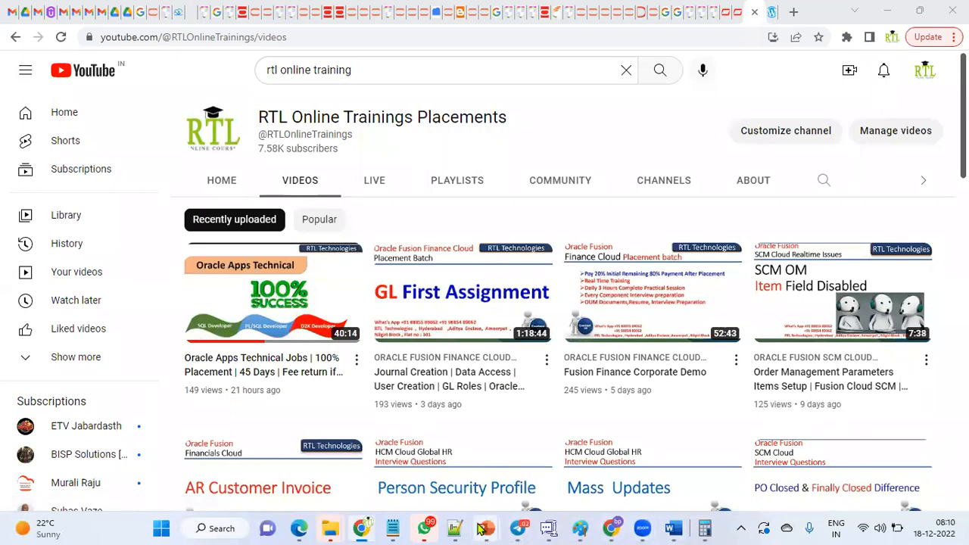
Switch to Notepad++ and undo the last edits in the "new 2" file back to the SQL and PL/SQL topic list.
{"action": "left_click", "coordinate": [454, 528]}
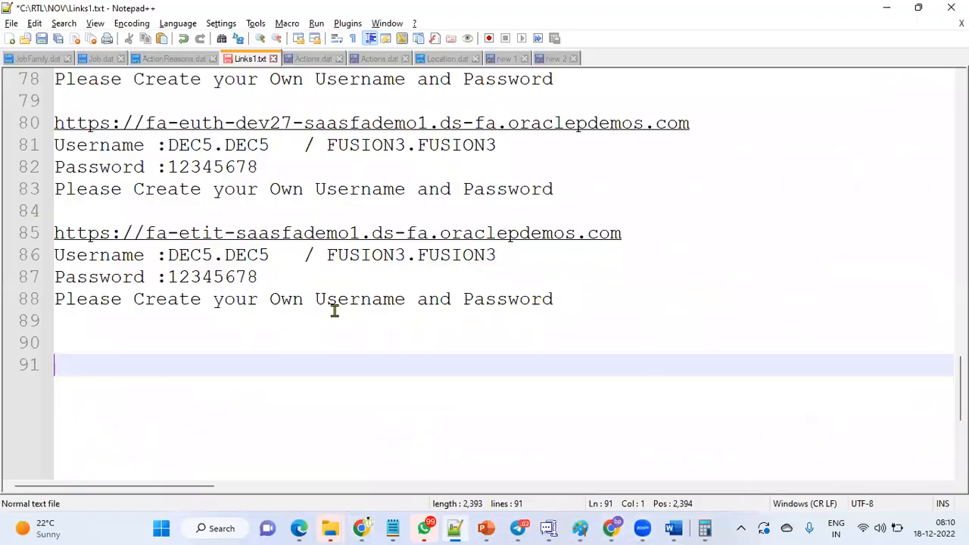
{"action": "left_click", "coordinate": [552, 60]}
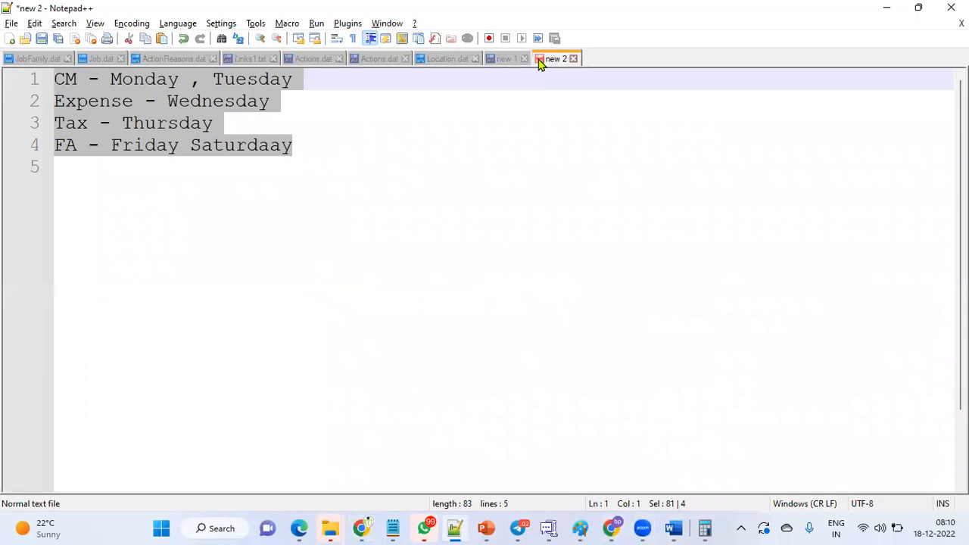
{"action": "key", "text": "ctrl+z"}
{"action": "key", "text": "ctrl+z"}
{"action": "key", "text": "ctrl+z"}
{"action": "key", "text": "ctrl+z"}
{"action": "key", "text": "ctrl+z"}
{"action": "key", "text": "ctrl+z"}
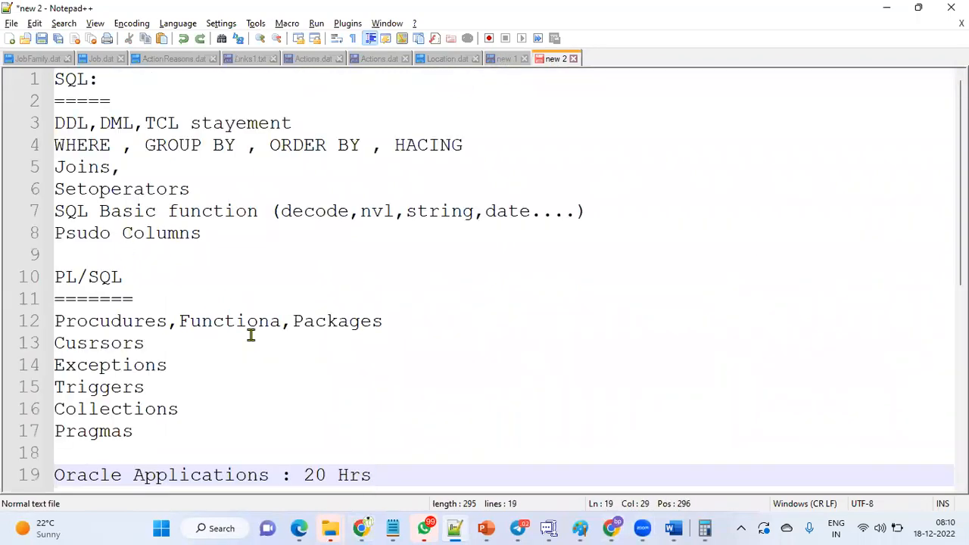
Review the notes in the "new 1" file on the Functional Consultant and Technical Consultant roles.
{"action": "left_click", "coordinate": [505, 59]}
{"action": "scroll", "coordinate": [214, 348], "scroll_direction": "down", "scroll_amount": 2}
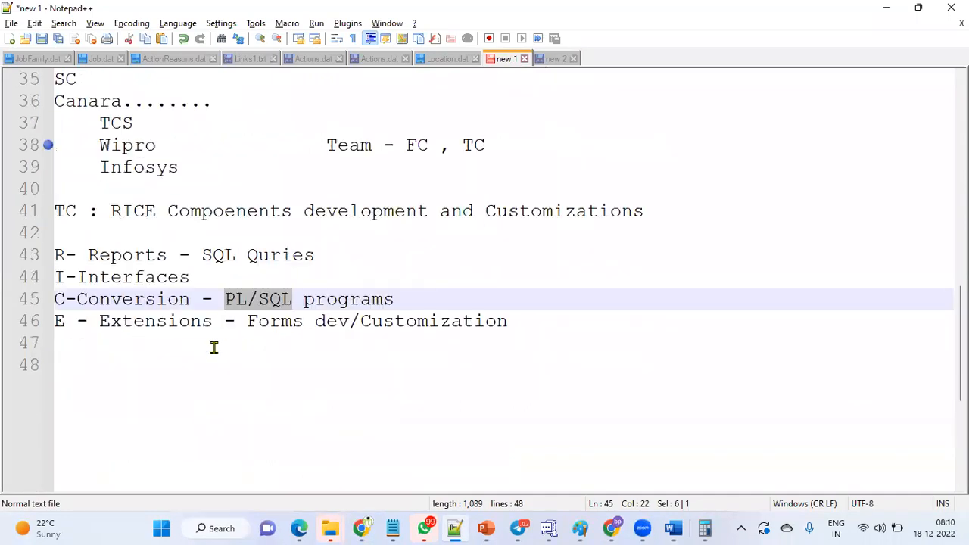
{"action": "scroll", "coordinate": [214, 347], "scroll_direction": "up", "scroll_amount": 5}
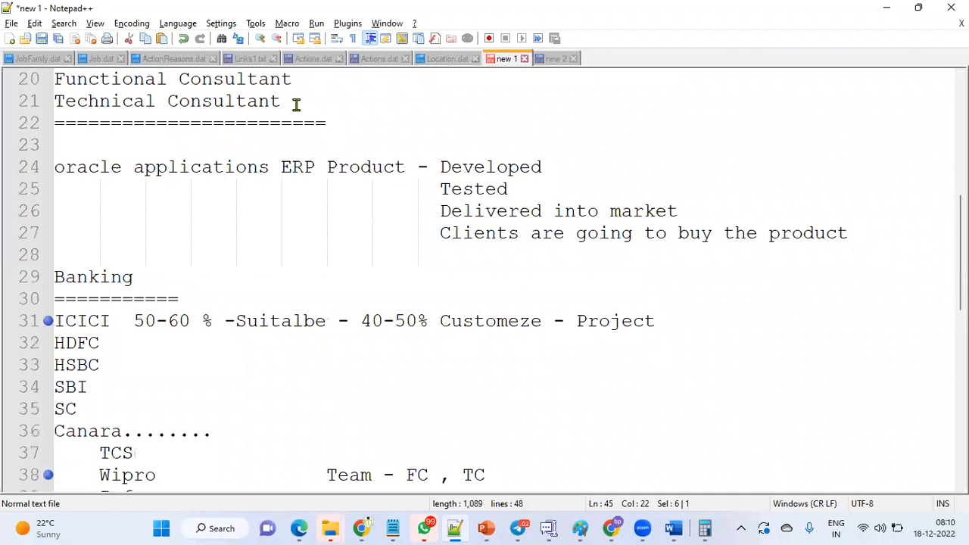
{"action": "left_click", "coordinate": [324, 102]}
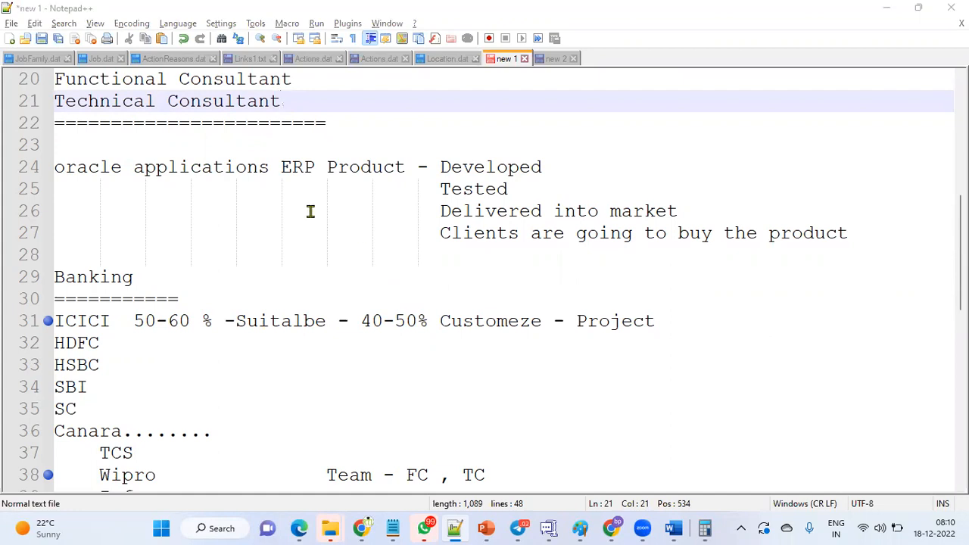
{"action": "left_click_drag", "start_coordinate": [162, 78], "coordinate": [43, 79]}
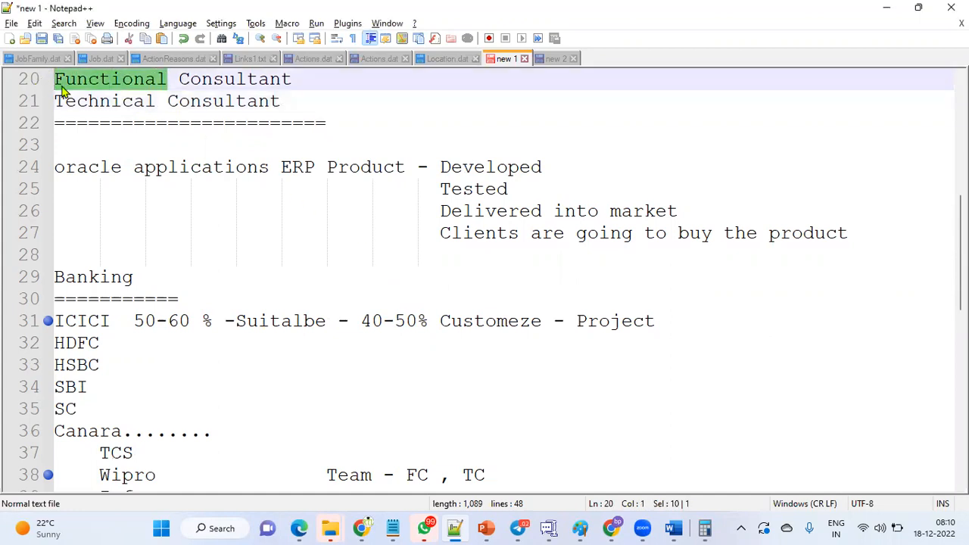
{"action": "left_click_drag", "start_coordinate": [287, 101], "coordinate": [17, 108]}
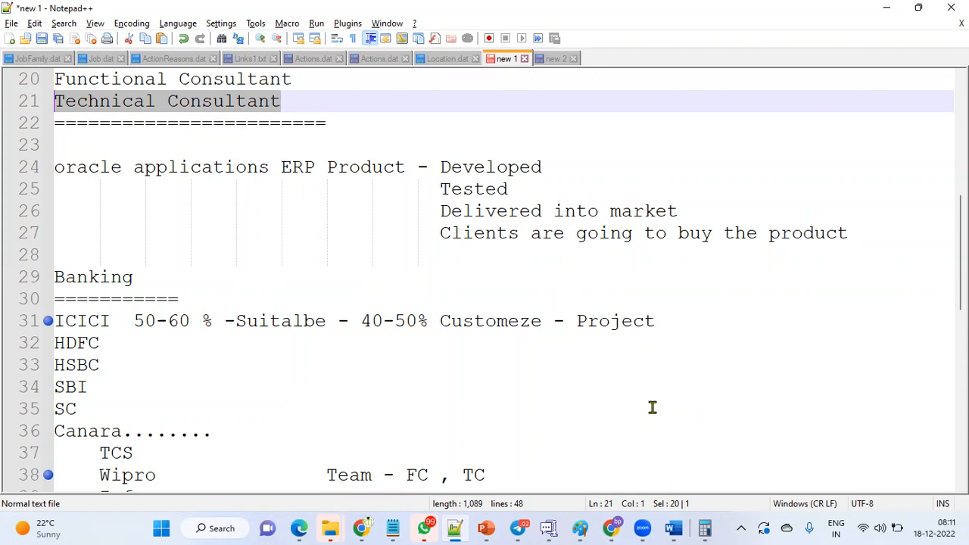
{"action": "left_click", "coordinate": [221, 528]}
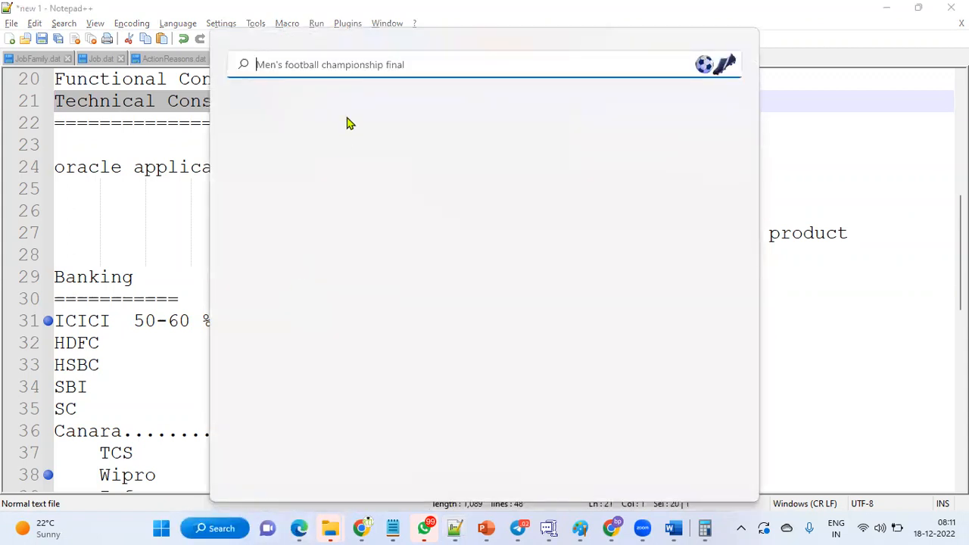
{"action": "type", "text": "re"}
{"action": "left_click", "coordinate": [289, 176]}
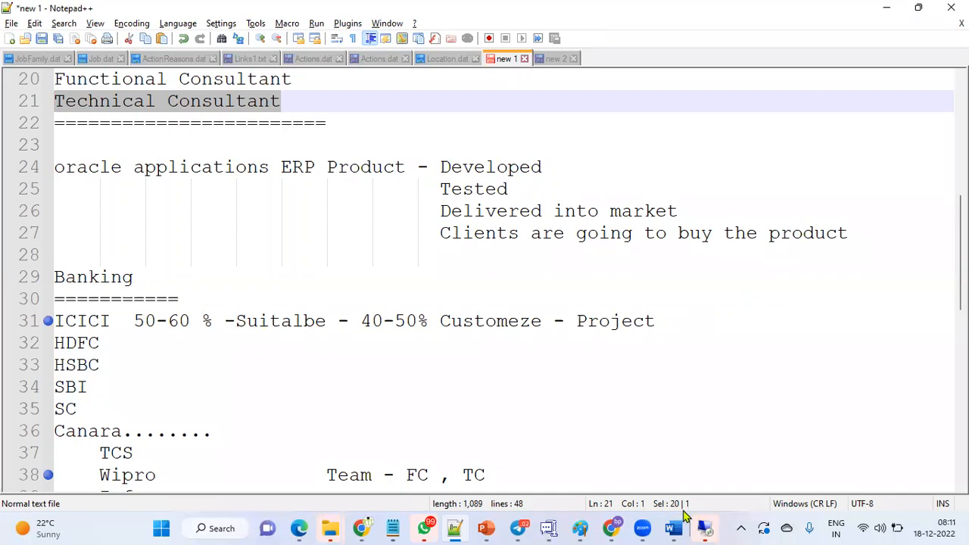
{"action": "left_click", "coordinate": [704, 528]}
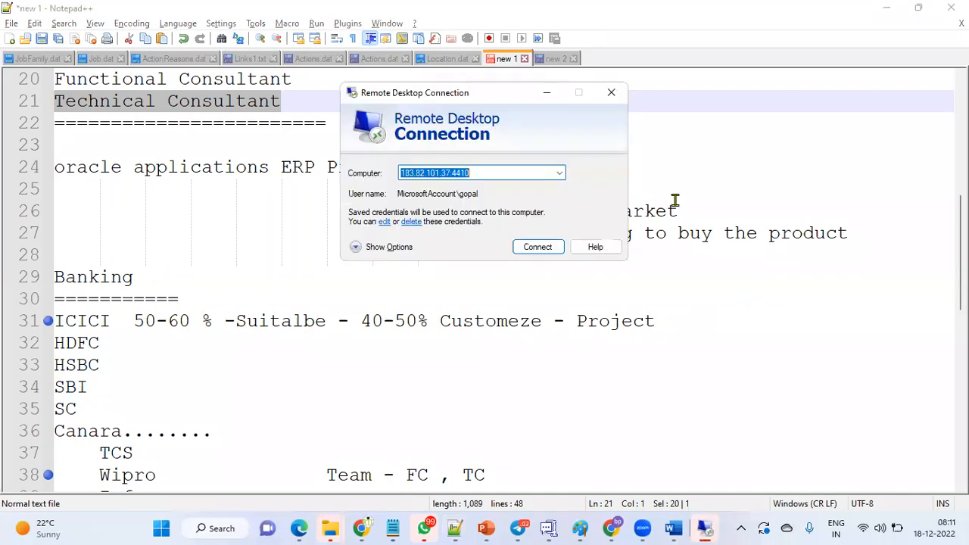
{"action": "left_click", "coordinate": [538, 246]}
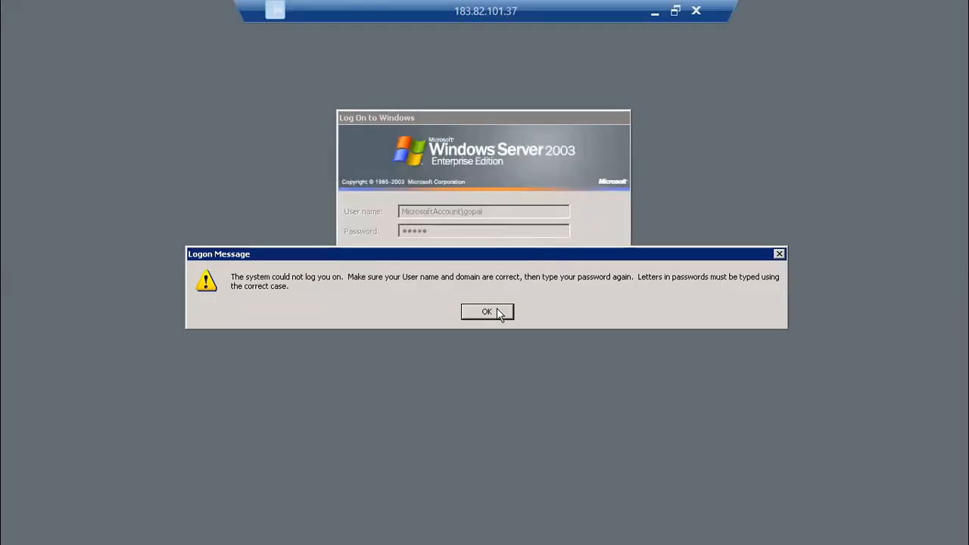
Log on to the Windows Server 2003 session with the account's user name and password, and close the Manage Your Server window.
{"action": "left_click", "coordinate": [499, 310]}
{"action": "left_click_drag", "start_coordinate": [526, 211], "coordinate": [312, 210]}
{"action": "type", "text": "nit"}
{"action": "type", "text": "•••••••"}
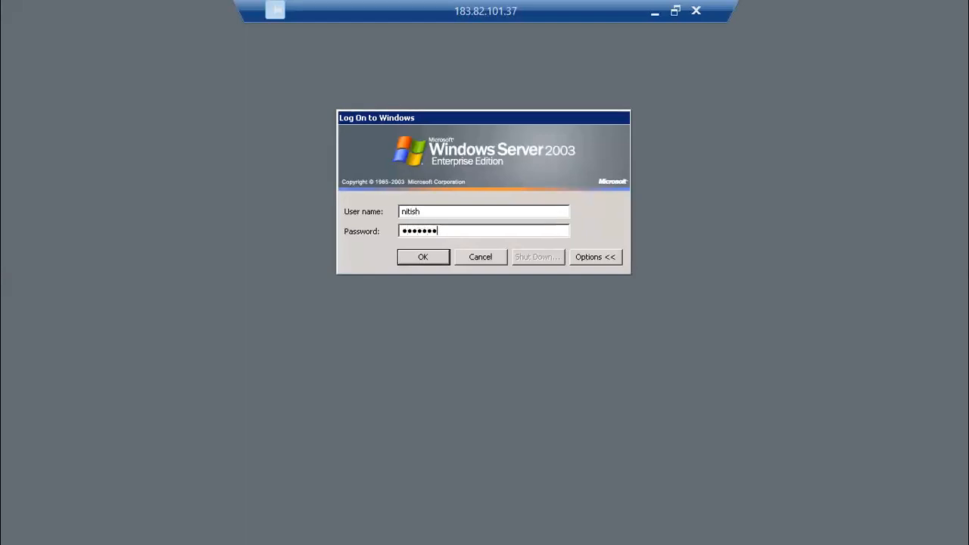
{"action": "left_click", "coordinate": [428, 259]}
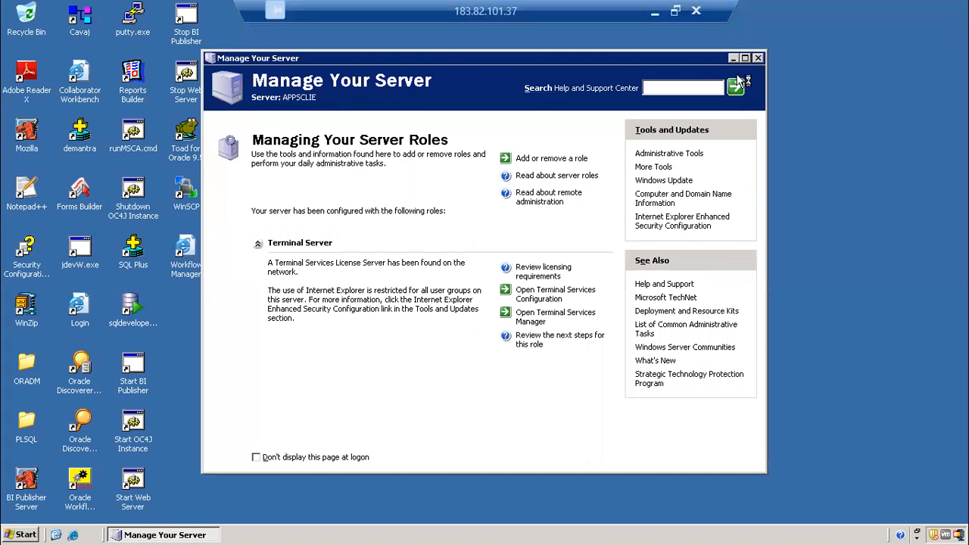
{"action": "left_click", "coordinate": [758, 58]}
Open the Oracle Login page from the remote desktop and start Toad for Oracle with an APPS@VIS editor.
{"action": "double_click", "coordinate": [79, 305]}
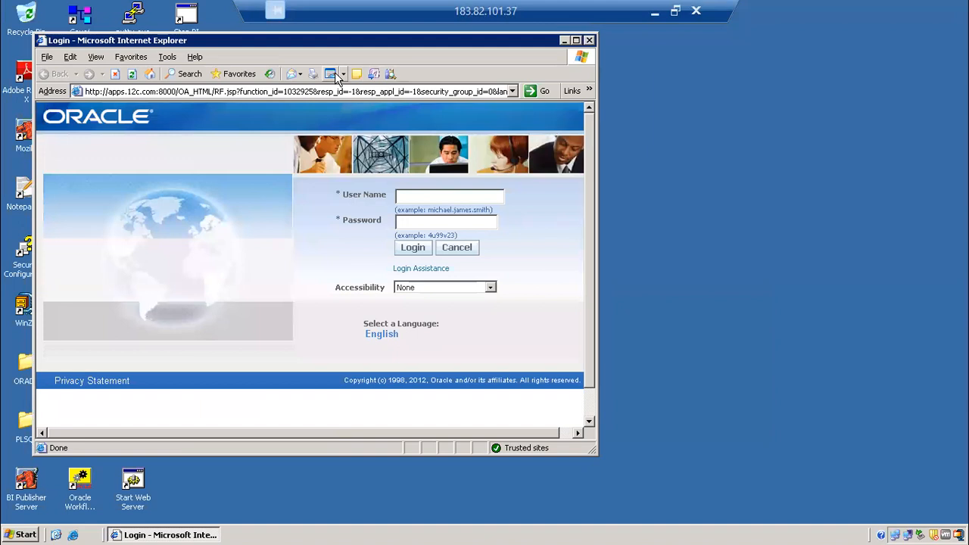
{"action": "left_click", "coordinate": [57, 536]}
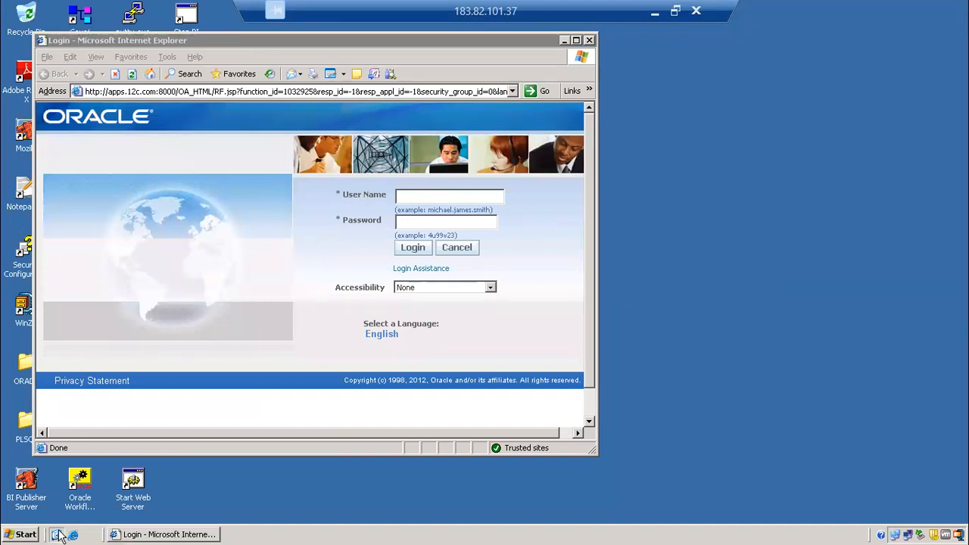
{"action": "left_click", "coordinate": [195, 139]}
{"action": "double_click", "coordinate": [195, 138]}
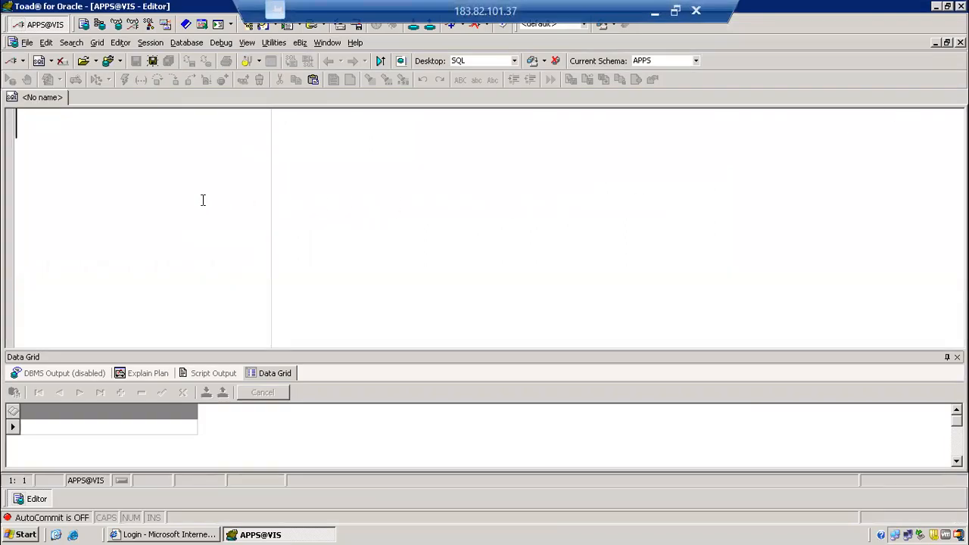
Write the first two note lines in the empty editor: "1.Create an Employee" and "2.Create username and Password".
{"action": "type", "text": "1.C"}
{"action": "key", "text": "BackSpace"}
{"action": "type", "text": "Create "}
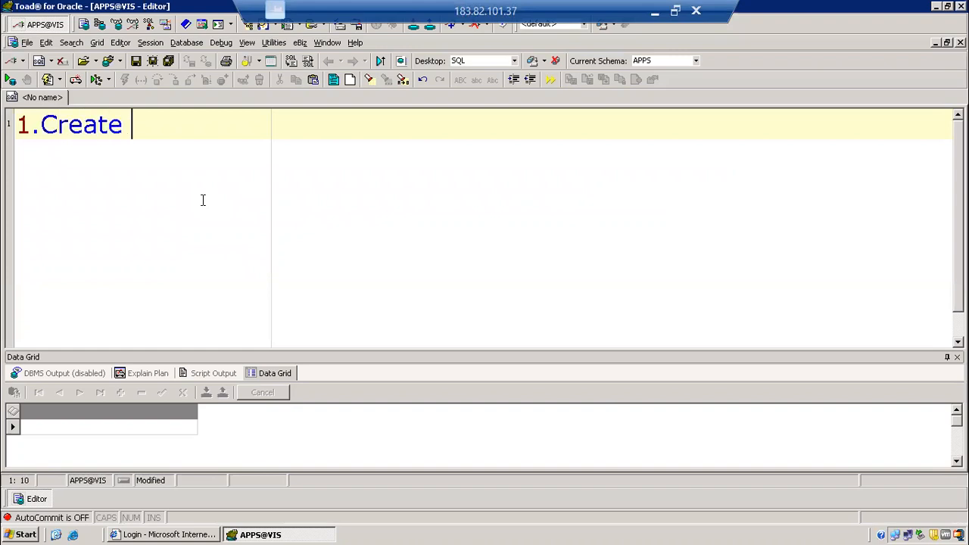
{"action": "type", "text": "an Employee"}
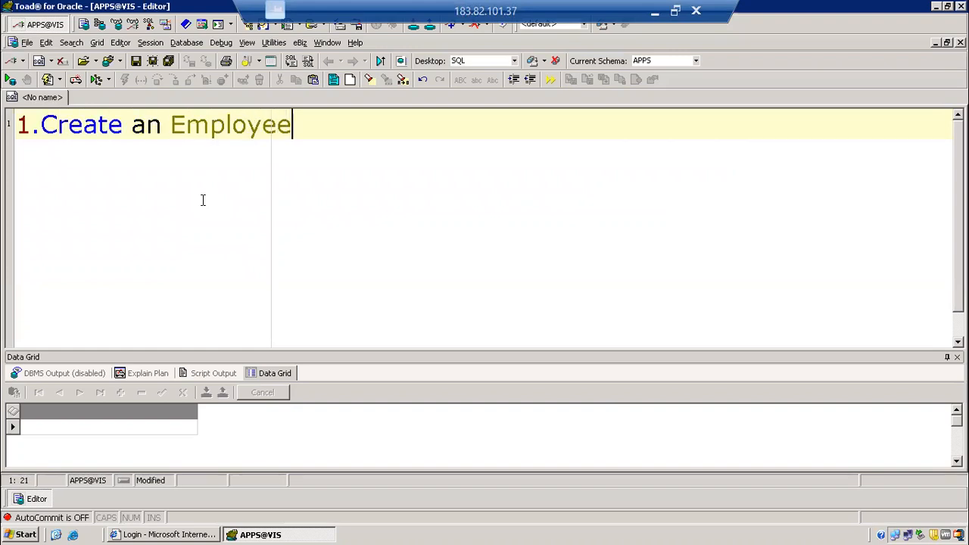
{"action": "key", "text": "Return"}
{"action": "type", "text": "2"}
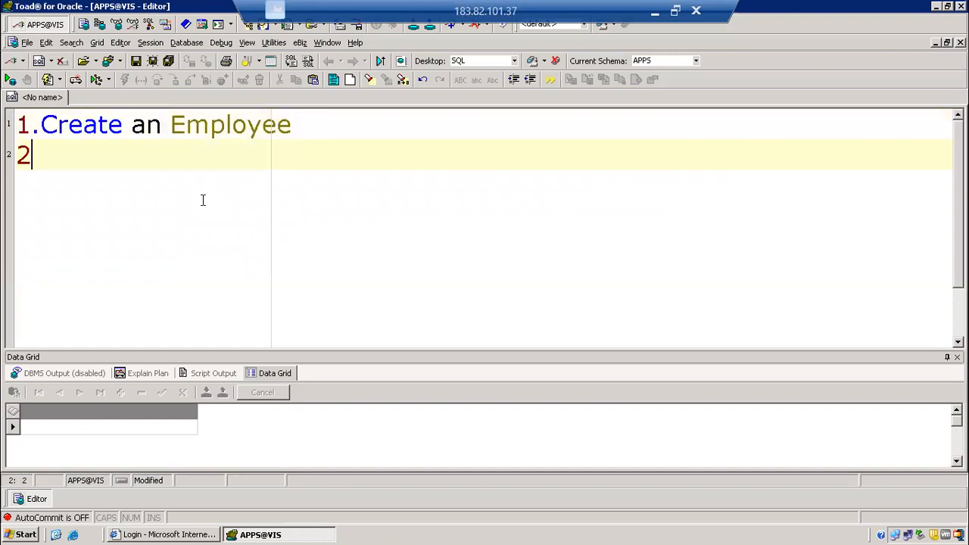
{"action": "type", "text": ".Create use"}
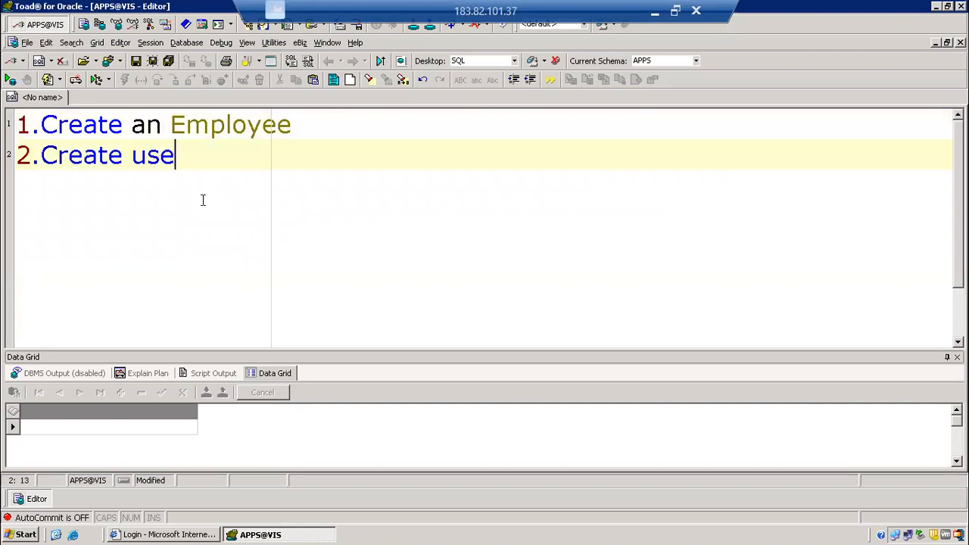
{"action": "type", "text": "rname and Password"}
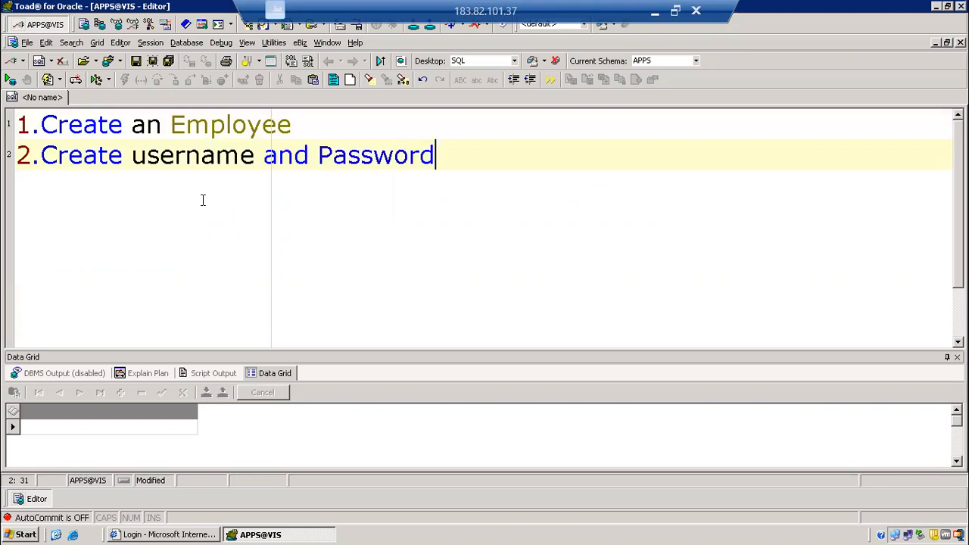
Add a third note line reading "3.Add Responsibility to Create PO".
{"action": "key", "text": "Return"}
{"action": "type", "text": "3.Add "}
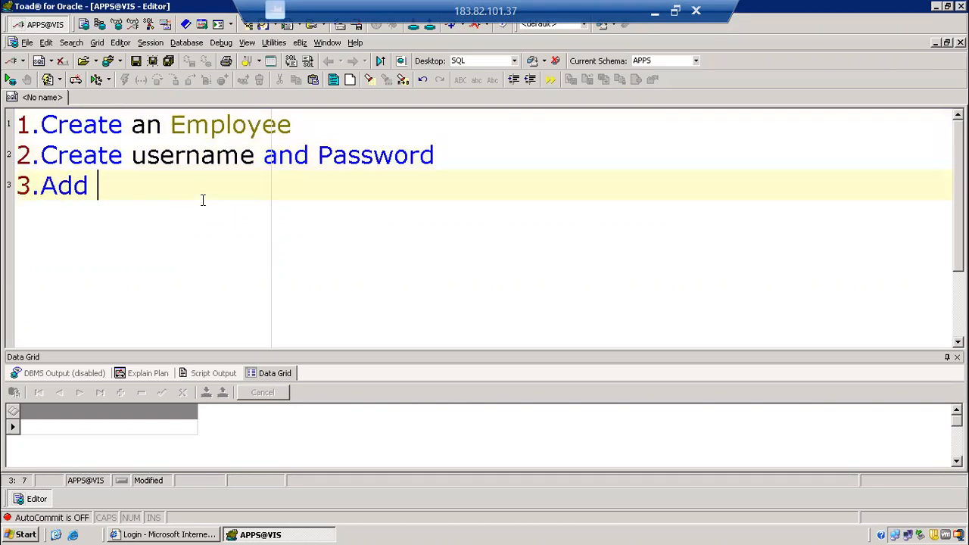
{"action": "type", "text": "Responsibi"}
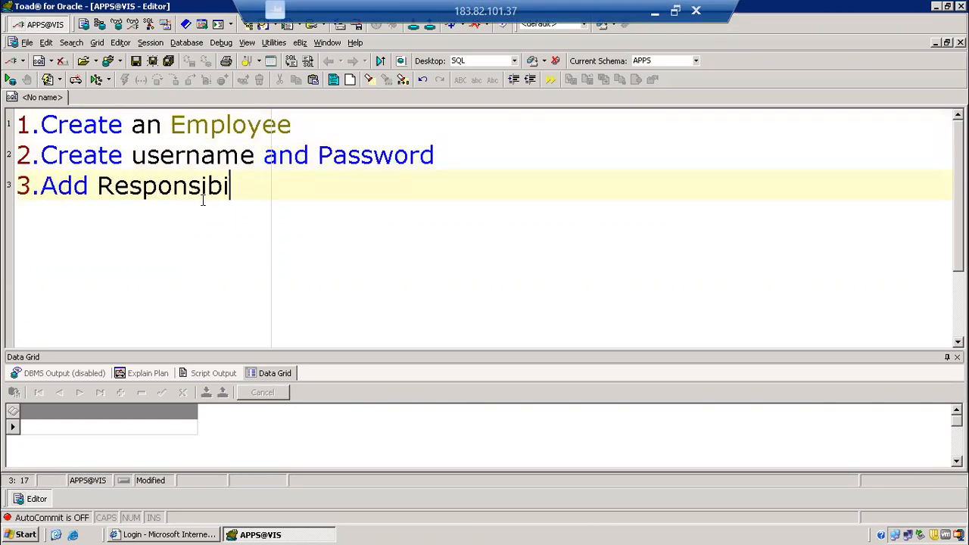
{"action": "type", "text": "lity to Crat"}
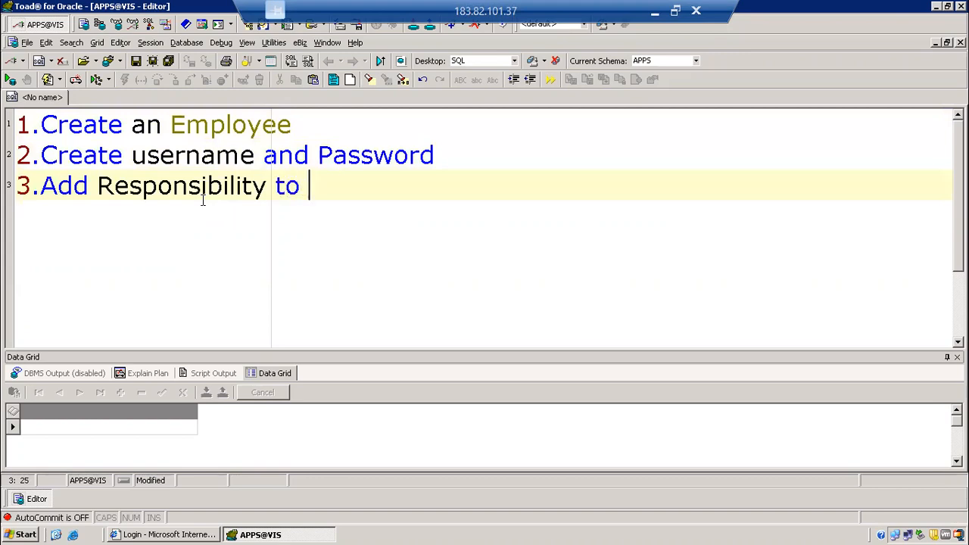
{"action": "key", "text": "BackSpace"}
{"action": "key", "text": "BackSpace"}
{"action": "type", "text": "eate PO"}
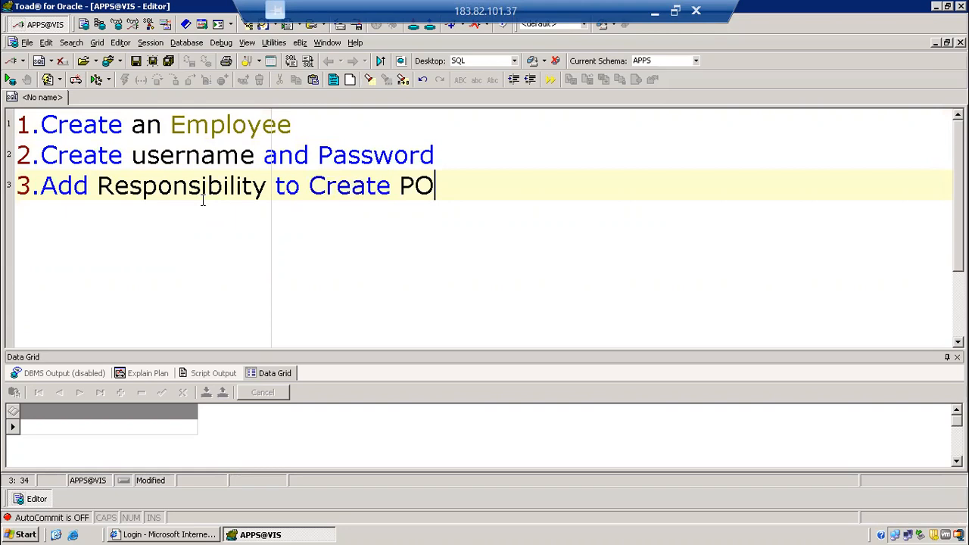
Renumber the responsibility line as 4 and insert "3.Make employee as Buyer" above it.
{"action": "left_click_drag", "start_coordinate": [32, 186], "coordinate": [15, 186]}
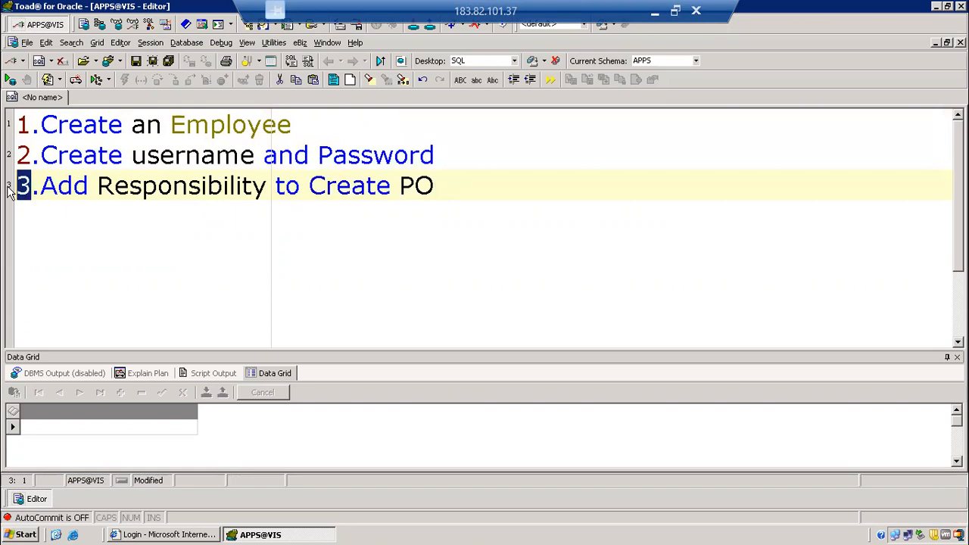
{"action": "type", "text": "4"}
{"action": "left_click", "coordinate": [454, 154]}
{"action": "key", "text": "Return"}
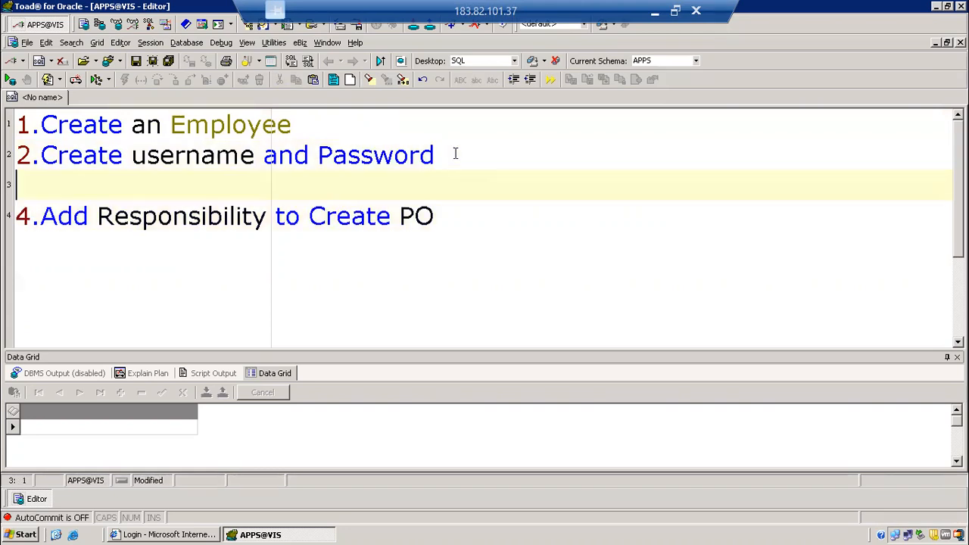
{"action": "type", "text": "3.Ma"}
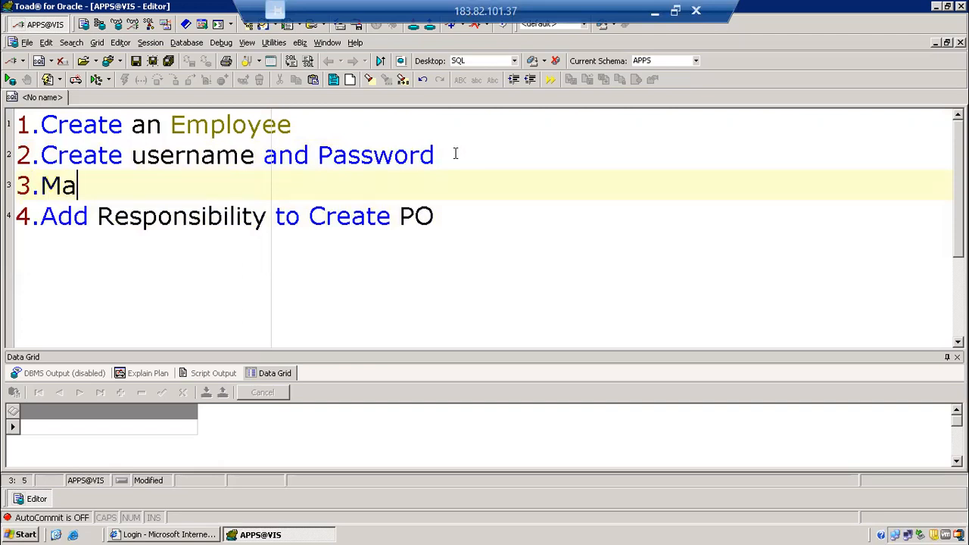
{"action": "type", "text": "ke employee"}
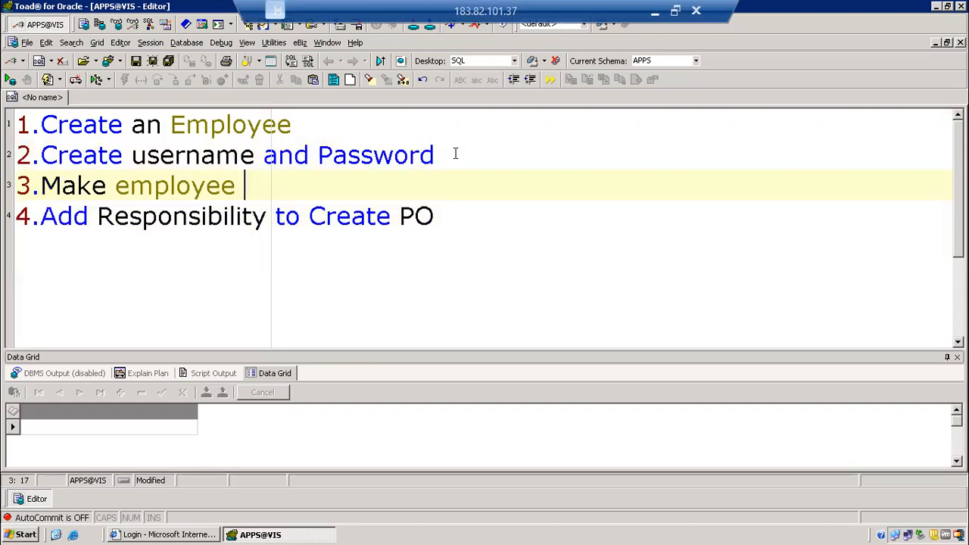
{"action": "type", "text": " as Buyer"}
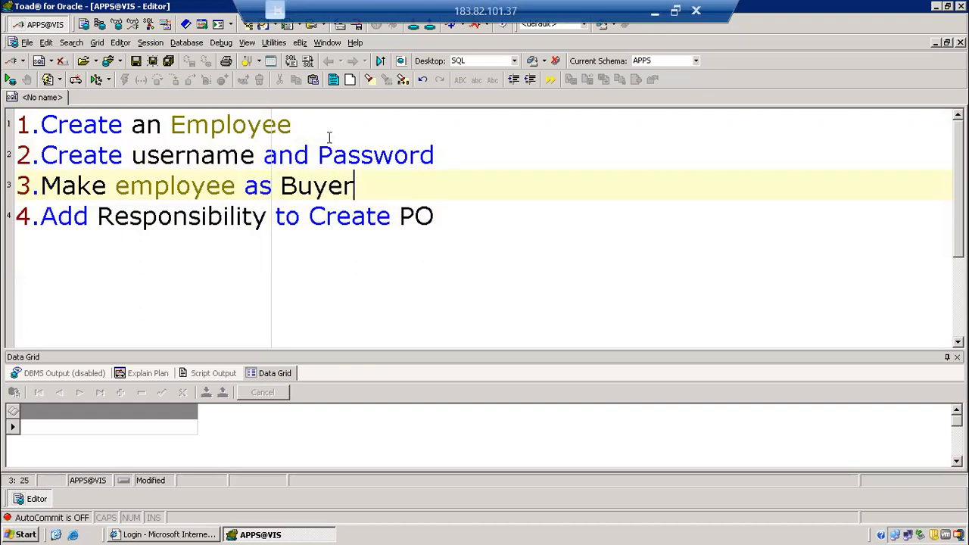
Append a fifth note line at the end reading "5.Check the Purchase Orders data".
{"action": "left_click", "coordinate": [483, 210]}
{"action": "key", "text": "Return"}
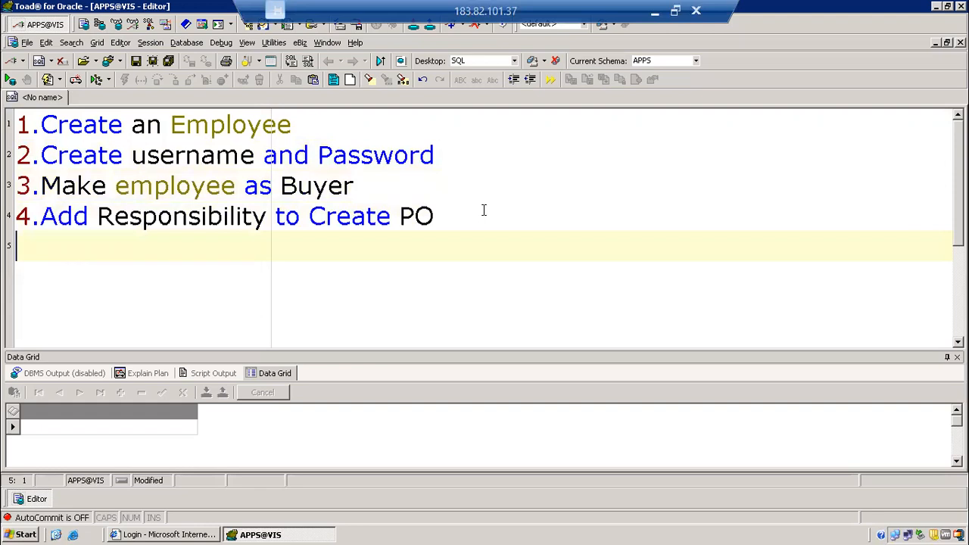
{"action": "type", "text": "5.Check the "}
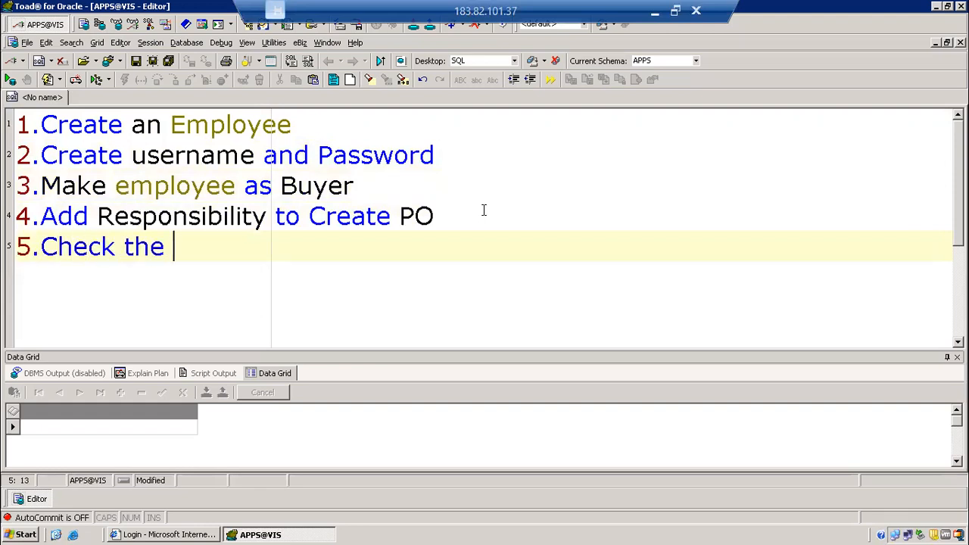
{"action": "type", "text": "Purchase Ord"}
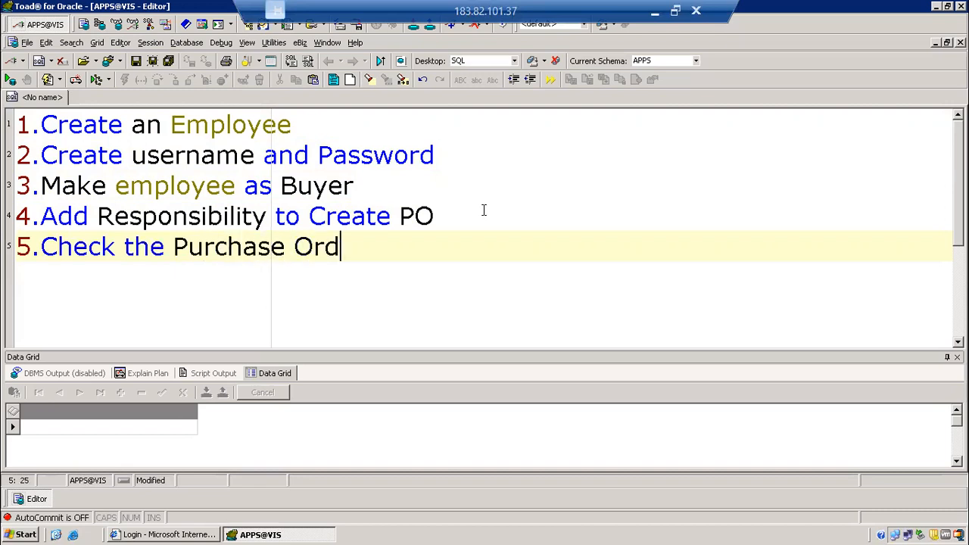
{"action": "type", "text": "ers data"}
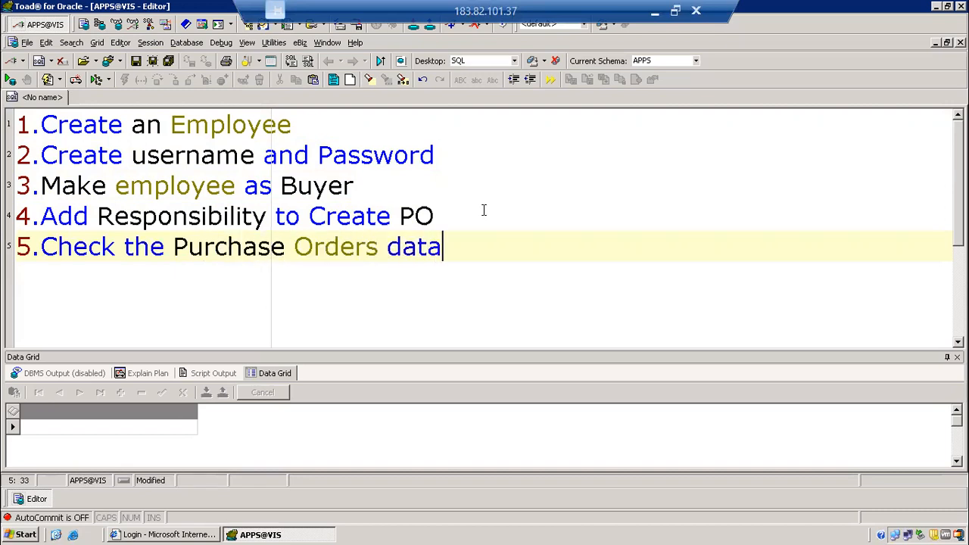
{"action": "type", "text": "."}
End the fifth note line with a period and start a new line below it.
{"action": "key", "text": "Return"}
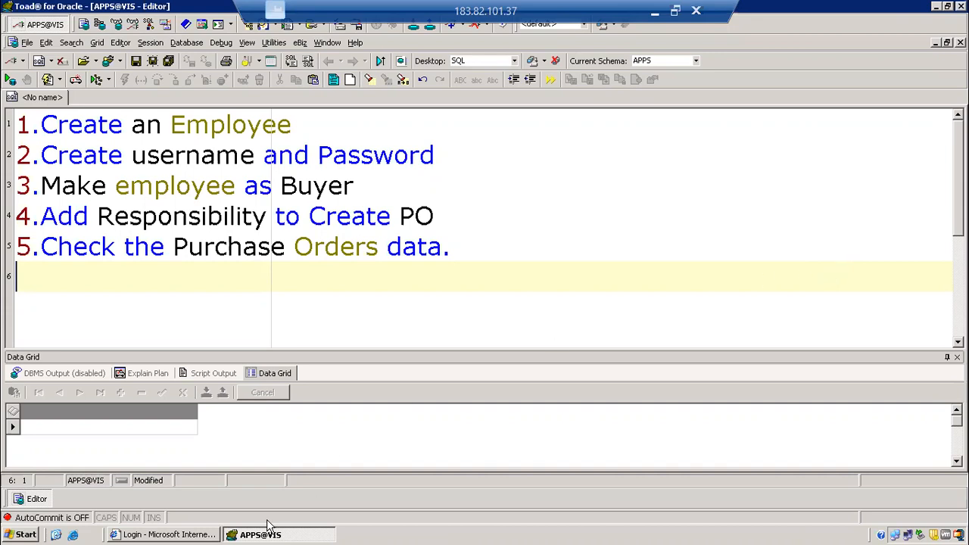
Switch to the Internet Explorer login page and log in to Oracle E-Business Suite as operations with the account password.
{"action": "left_click", "coordinate": [212, 536]}
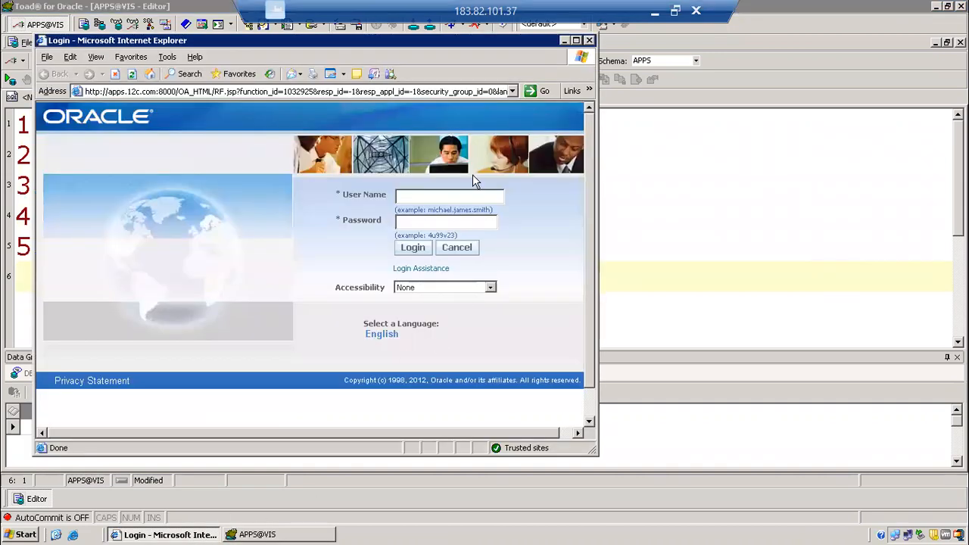
{"action": "left_click", "coordinate": [454, 196]}
{"action": "type", "text": "operations"}
{"action": "key", "text": "Tab"}
{"action": "type", "text": "welcome"}
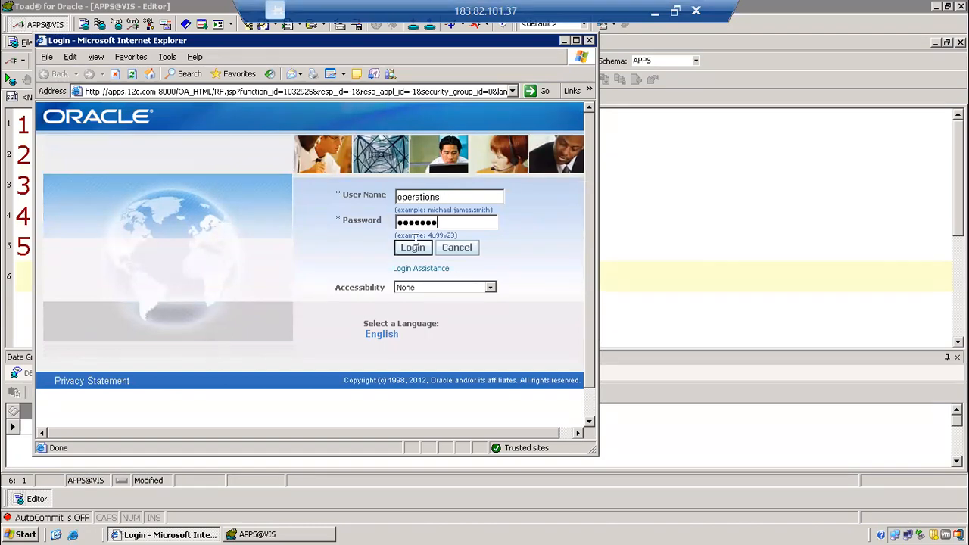
{"action": "left_click", "coordinate": [414, 247]}
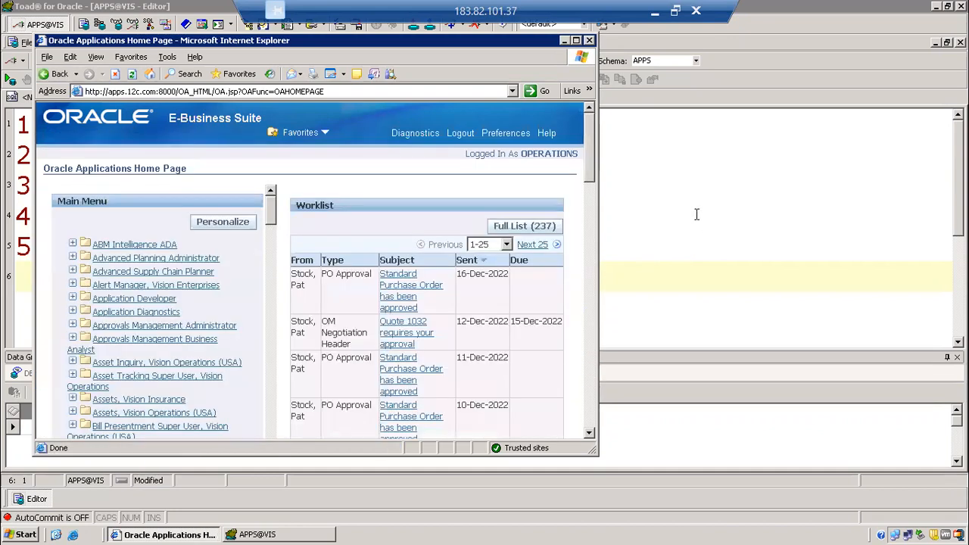
Highlight the "1.Create an Employee" line in the Toad notes and return to the Oracle Applications Home Page.
{"action": "left_click", "coordinate": [675, 205]}
{"action": "left_click_drag", "start_coordinate": [17, 125], "coordinate": [280, 121]}
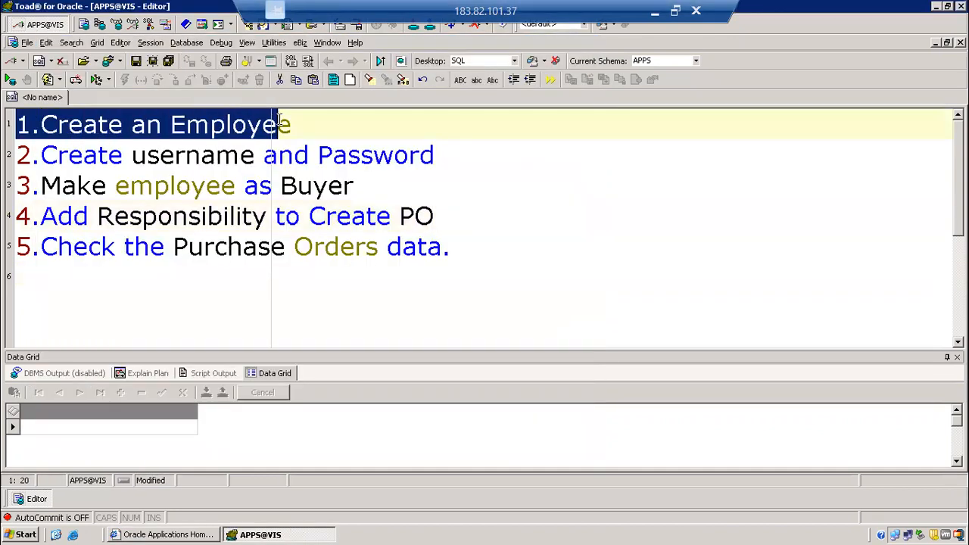
{"action": "left_click", "coordinate": [210, 535]}
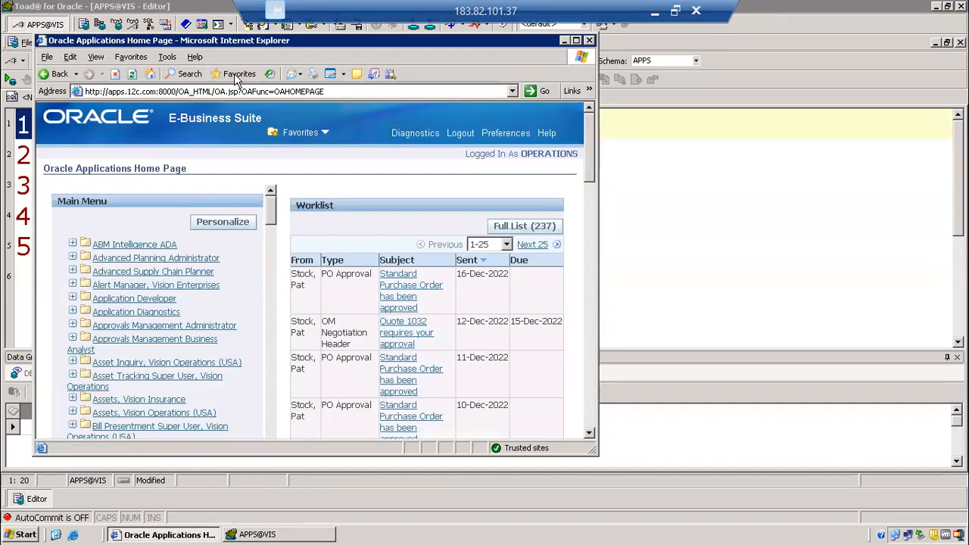
Launch Oracle Forms through the Application Developer responsibility's Profile function and close the Profiles form.
{"action": "double_click", "coordinate": [235, 41]}
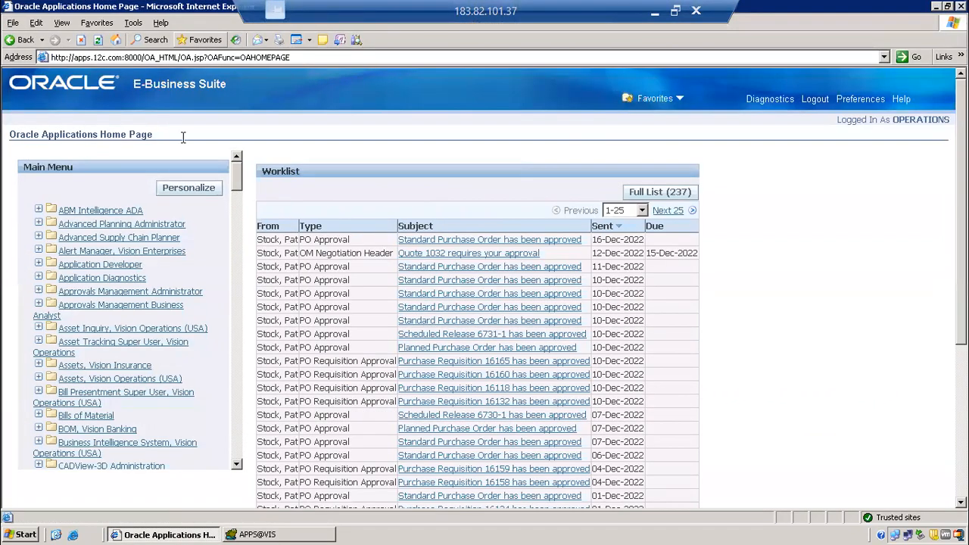
{"action": "left_click", "coordinate": [39, 264]}
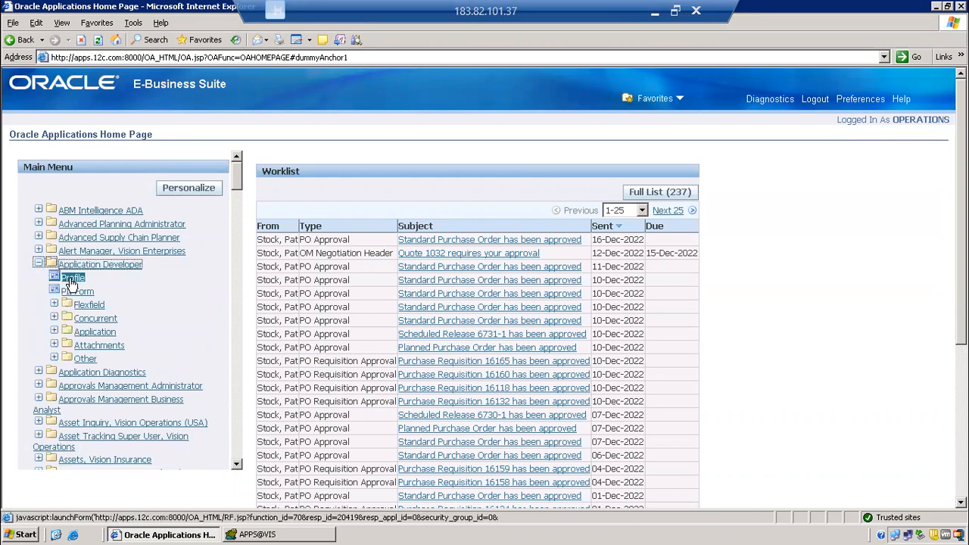
{"action": "left_click", "coordinate": [73, 277]}
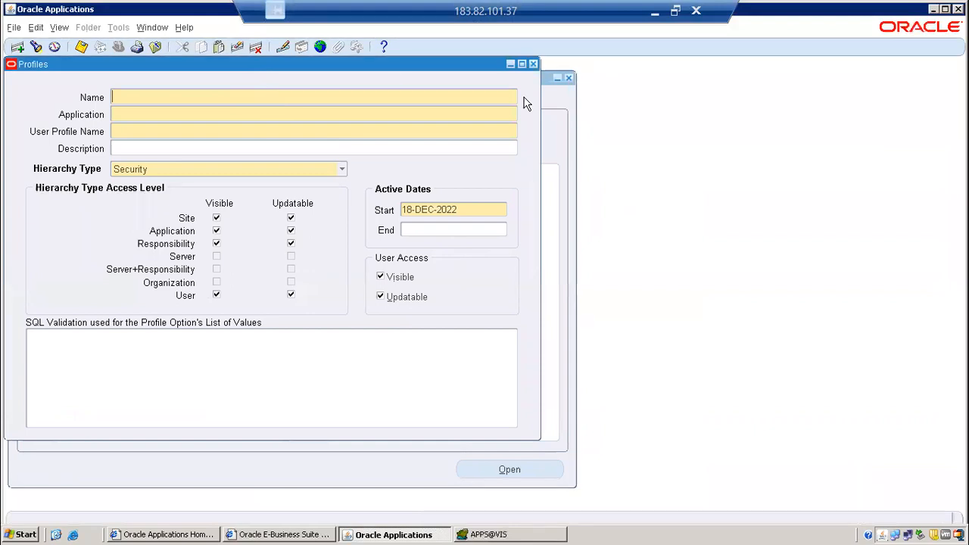
{"action": "left_click", "coordinate": [534, 64]}
Switch the responsibility to Human Resources, Vision Enterprises, filtering the responsibility list by "h".
{"action": "left_click", "coordinate": [118, 46]}
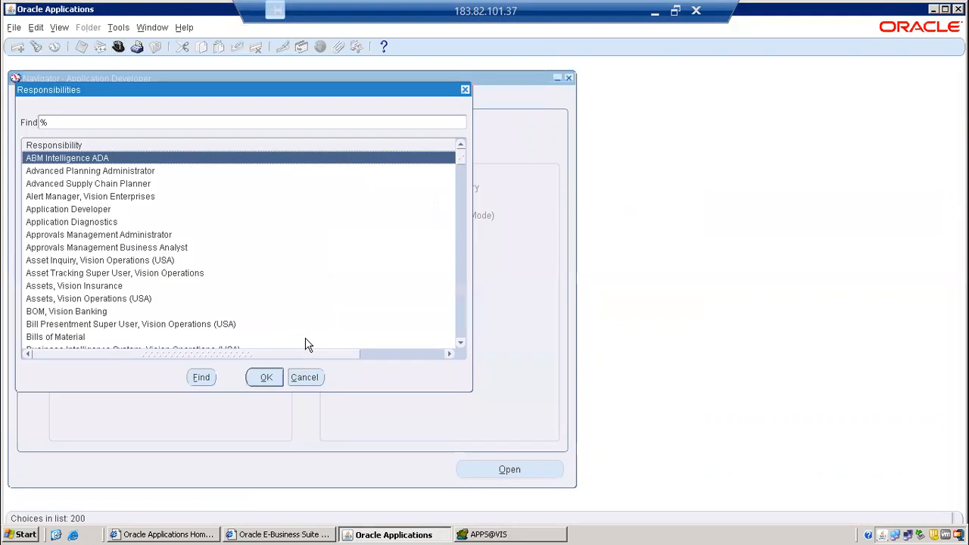
{"action": "type", "text": "h"}
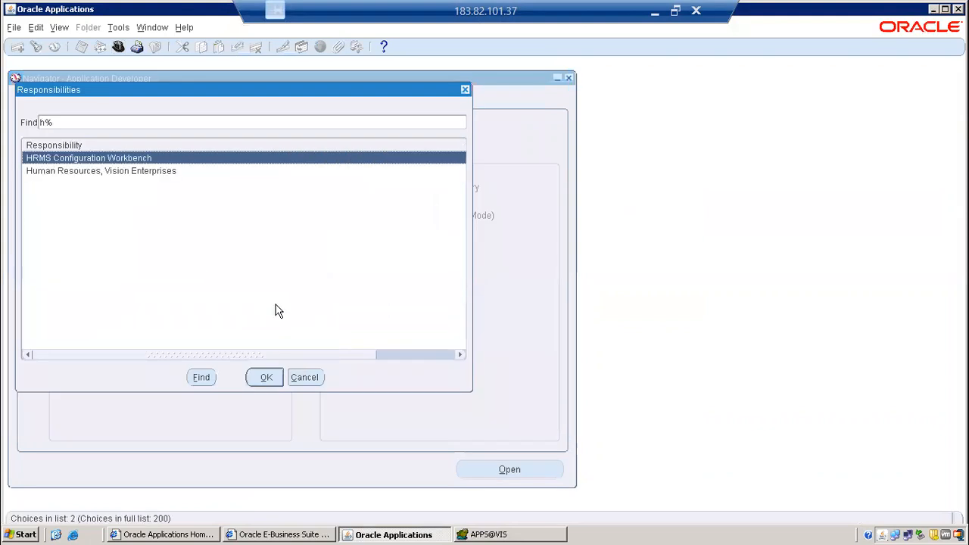
{"action": "left_click", "coordinate": [146, 172]}
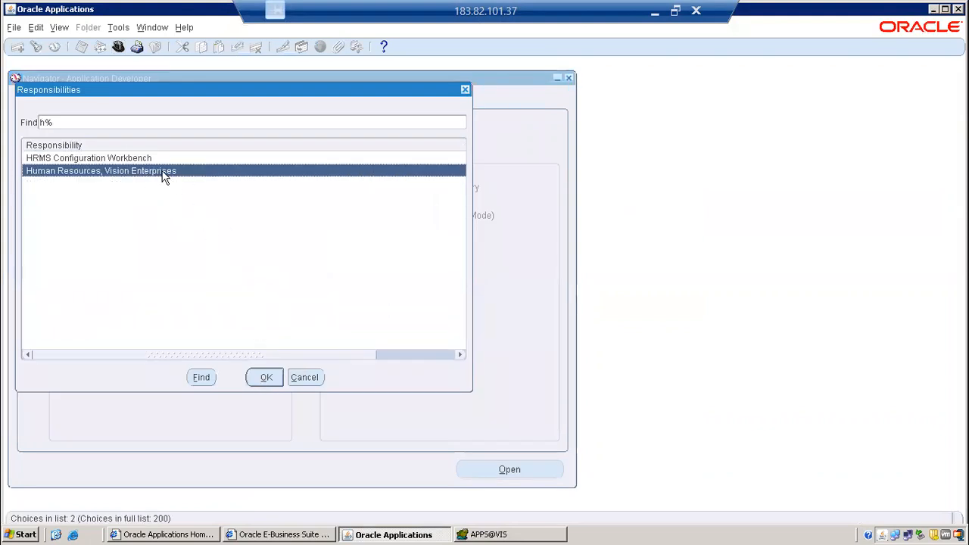
{"action": "key", "text": "BackSpace"}
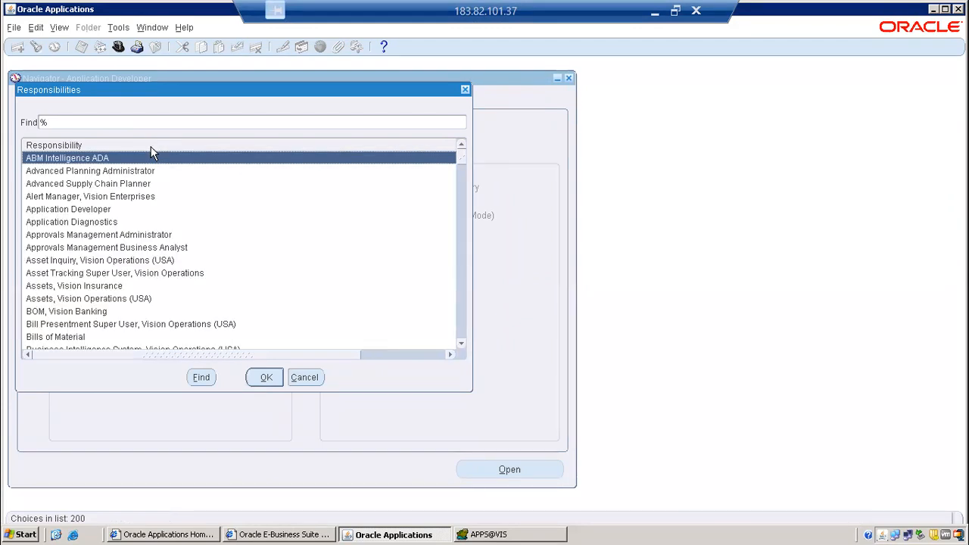
{"action": "type", "text": "h"}
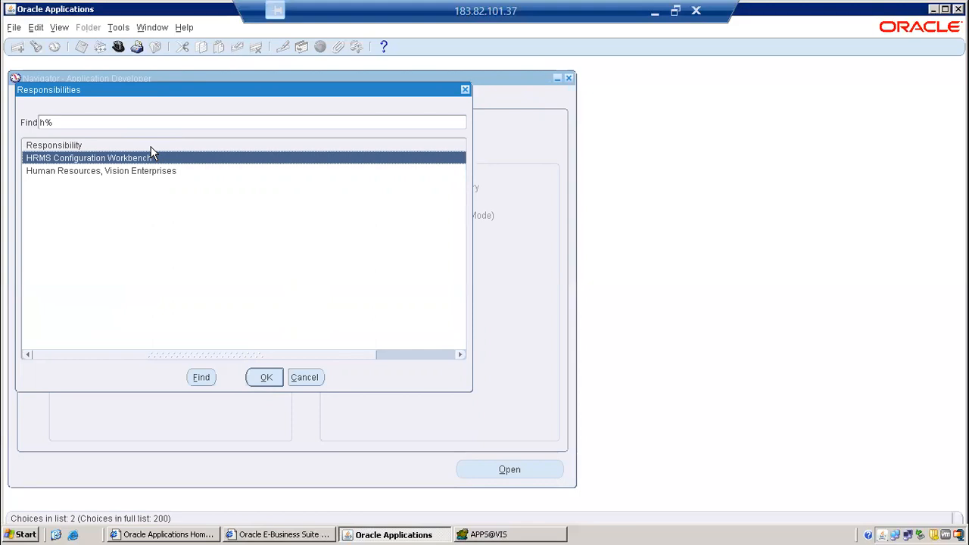
{"action": "double_click", "coordinate": [189, 171]}
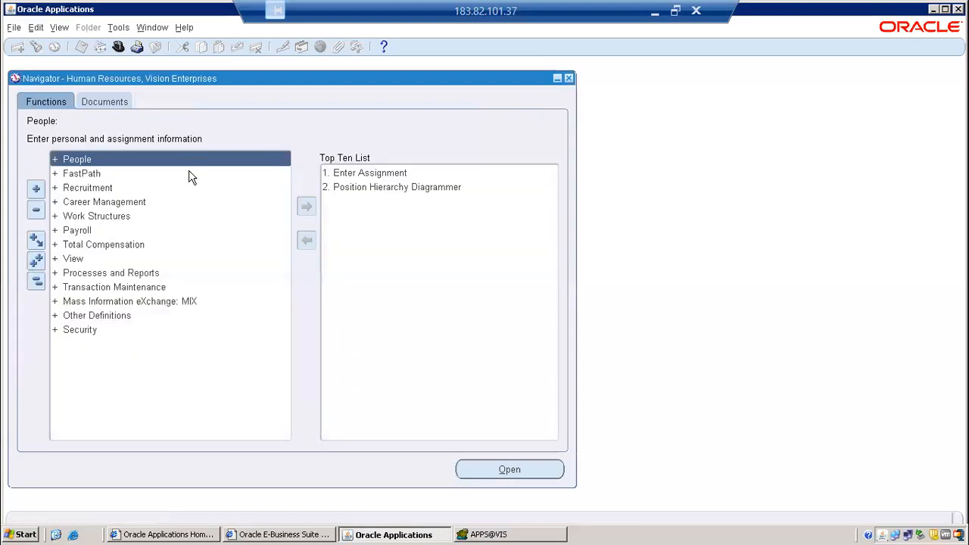
Open the People form from the People functions and start a new person record.
{"action": "double_click", "coordinate": [143, 159]}
{"action": "double_click", "coordinate": [146, 174]}
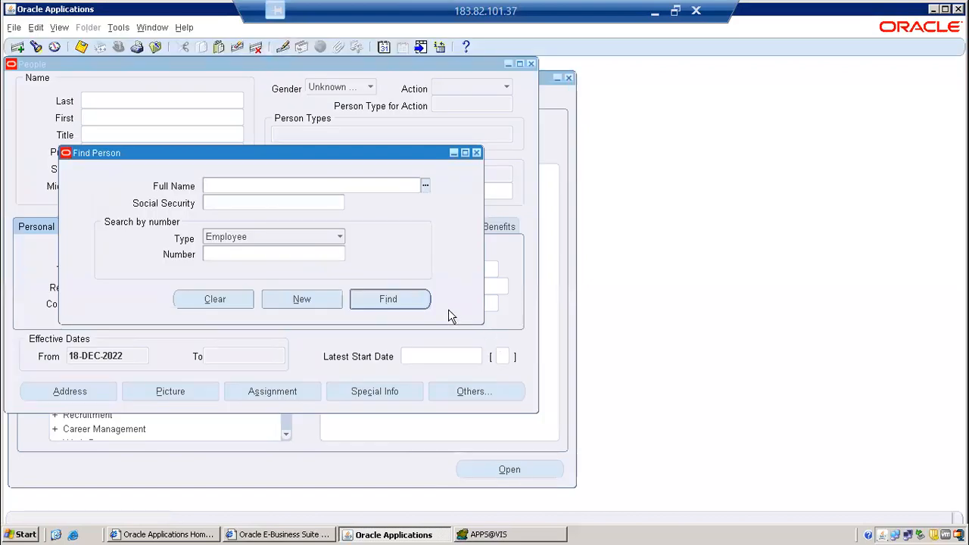
{"action": "left_click", "coordinate": [323, 299]}
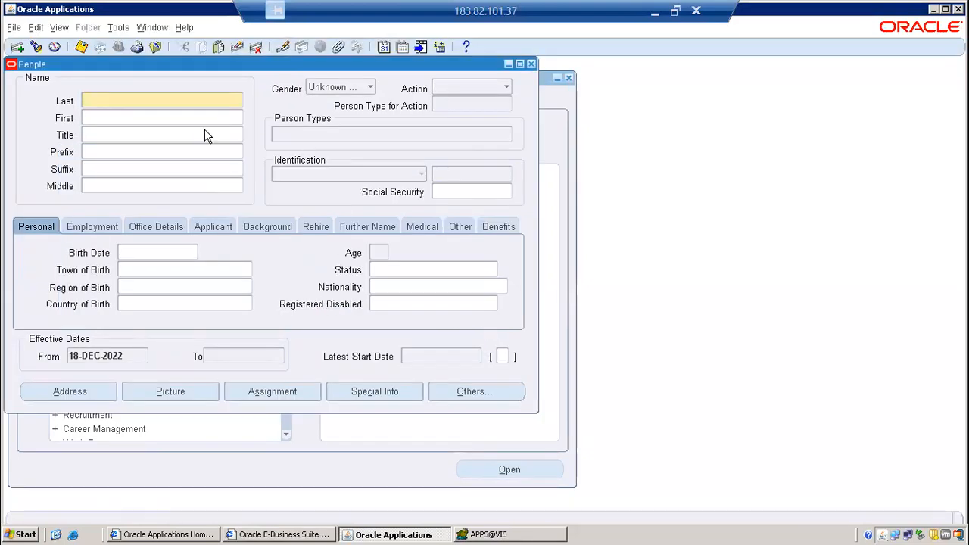
Enter the employee's last and first names, with title "Mr." and prefix "Dr".
{"action": "key", "text": "Tab"}
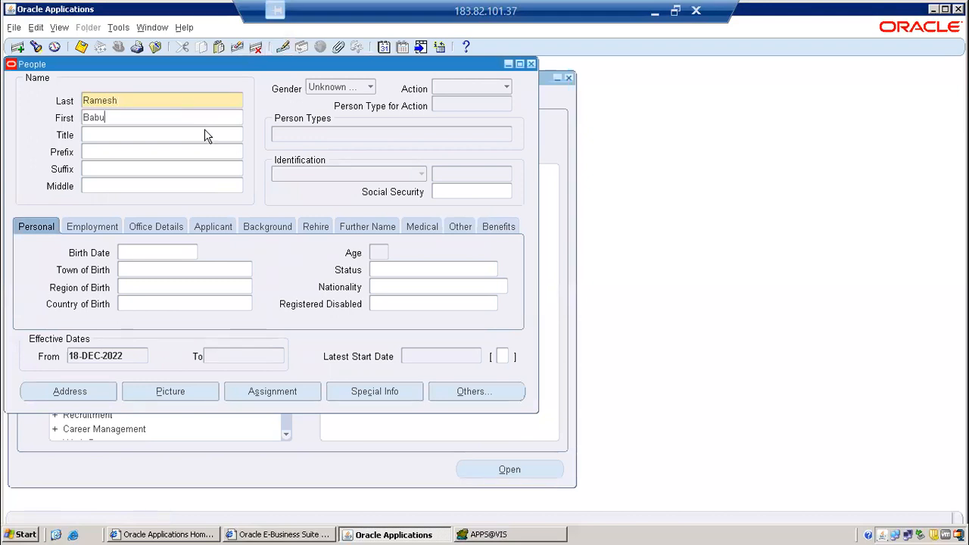
{"action": "key", "text": "Tab"}
{"action": "type", "text": "Mr."}
{"action": "key", "text": "Tab"}
{"action": "type", "text": "Dr"}
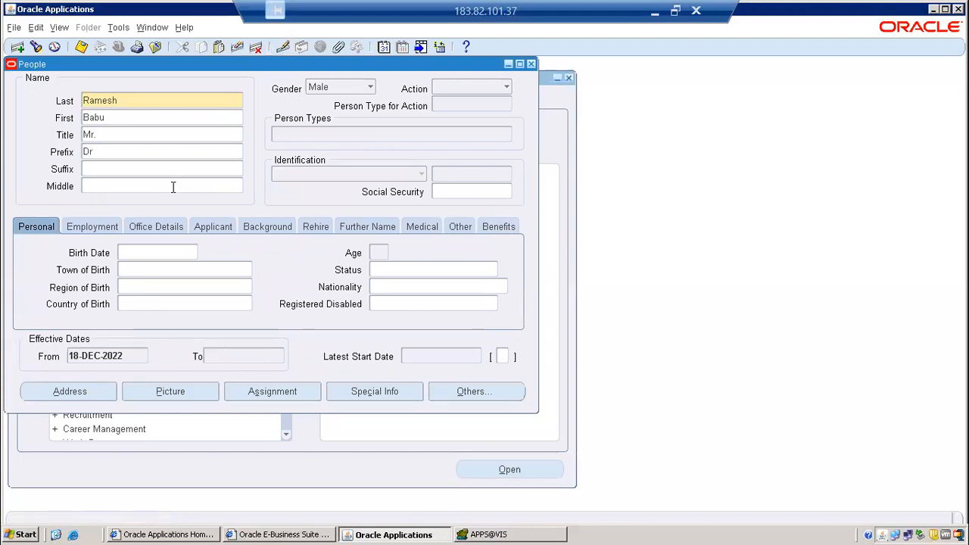
Set the person's action to Create Employment with the person type Employee.
{"action": "left_click", "coordinate": [506, 88]}
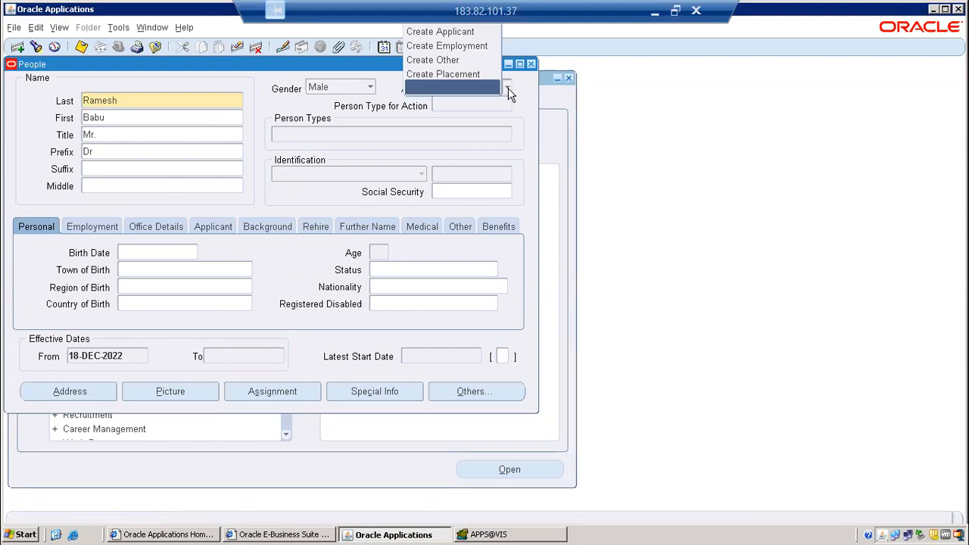
{"action": "left_click", "coordinate": [479, 47]}
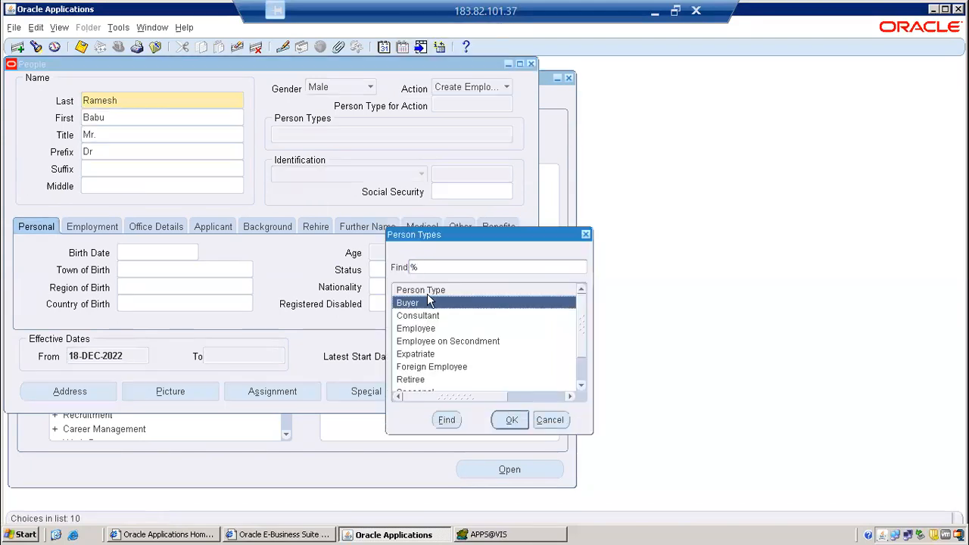
{"action": "left_click", "coordinate": [445, 332]}
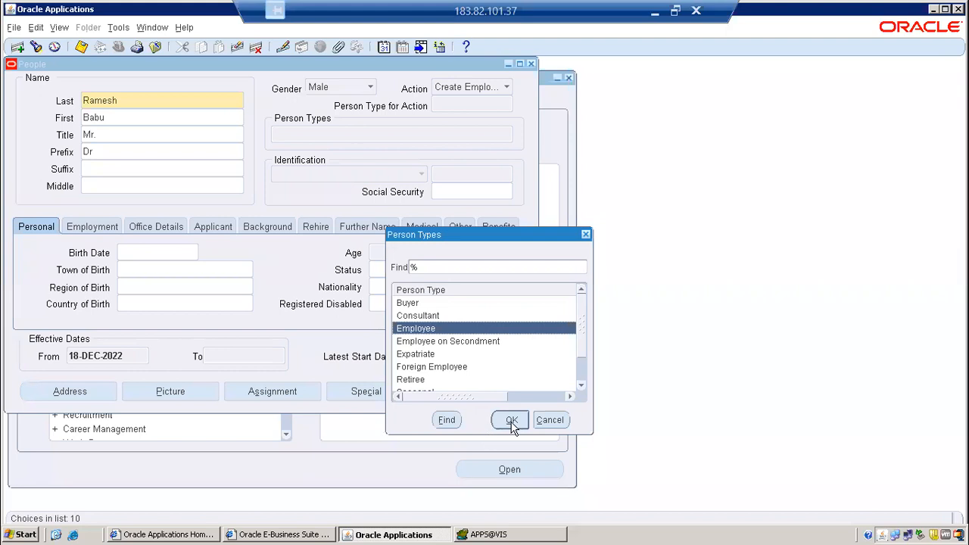
{"action": "left_click", "coordinate": [511, 421]}
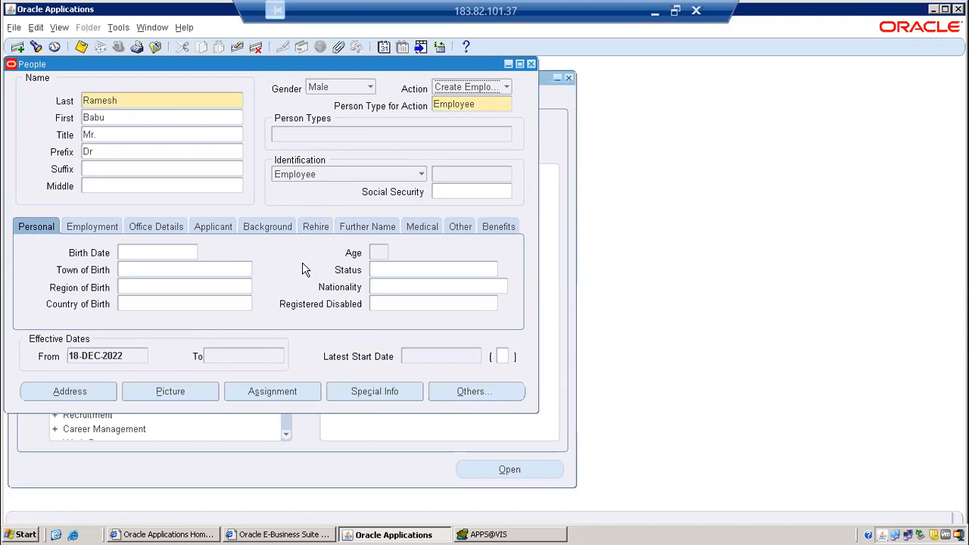
Fill in the employee's birth date and save the new record without a Social Security number.
{"action": "left_click", "coordinate": [159, 251]}
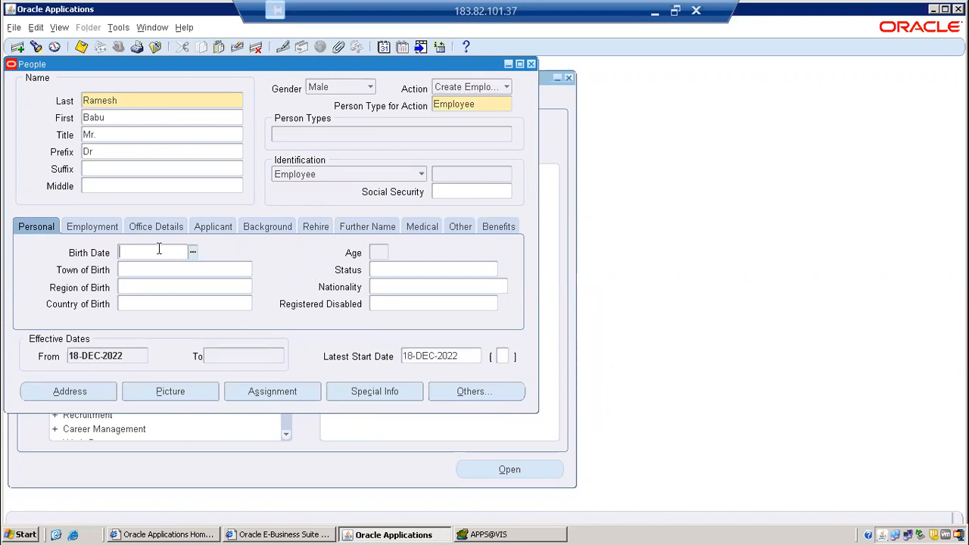
{"action": "type", "text": "01-JAN-"}
{"action": "key", "text": "Tab"}
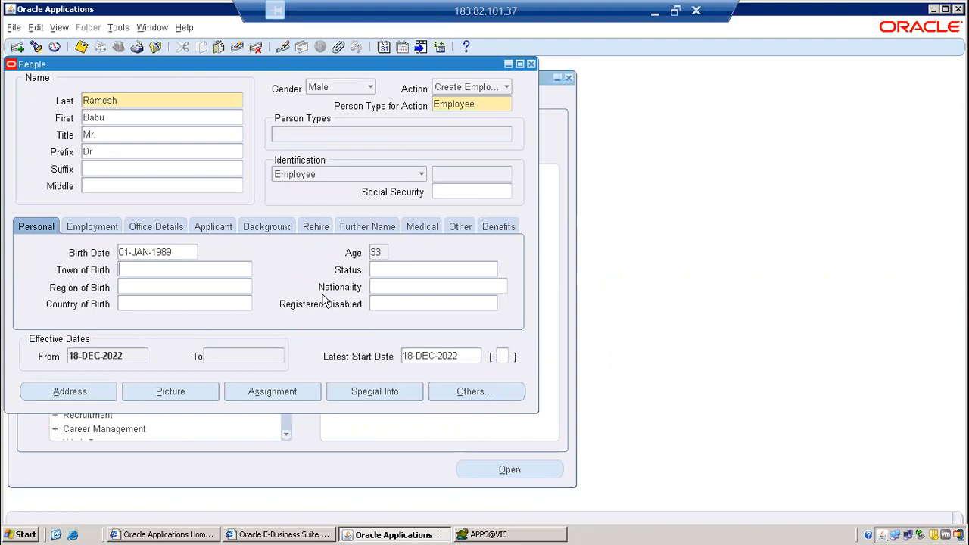
{"action": "left_click", "coordinate": [478, 103]}
{"action": "left_click", "coordinate": [190, 117]}
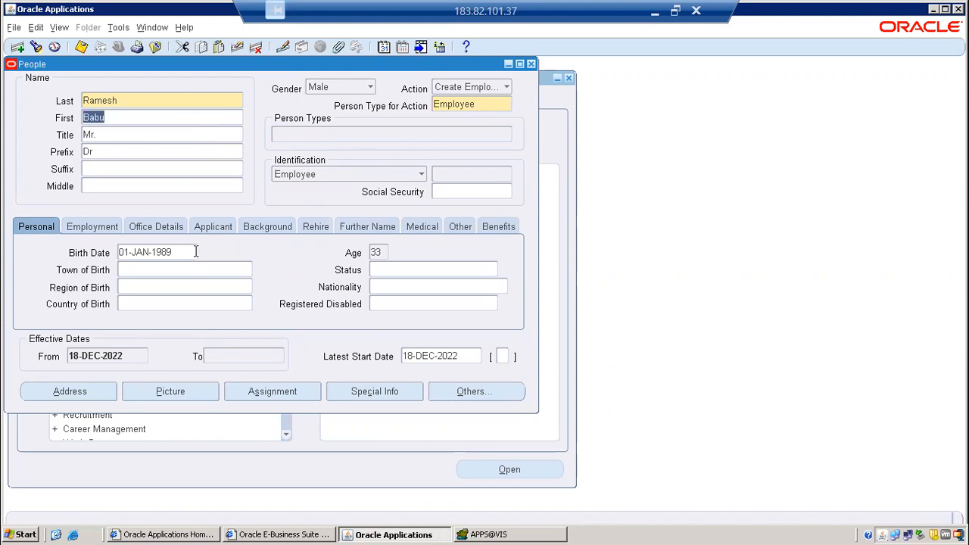
{"action": "left_click", "coordinate": [196, 251]}
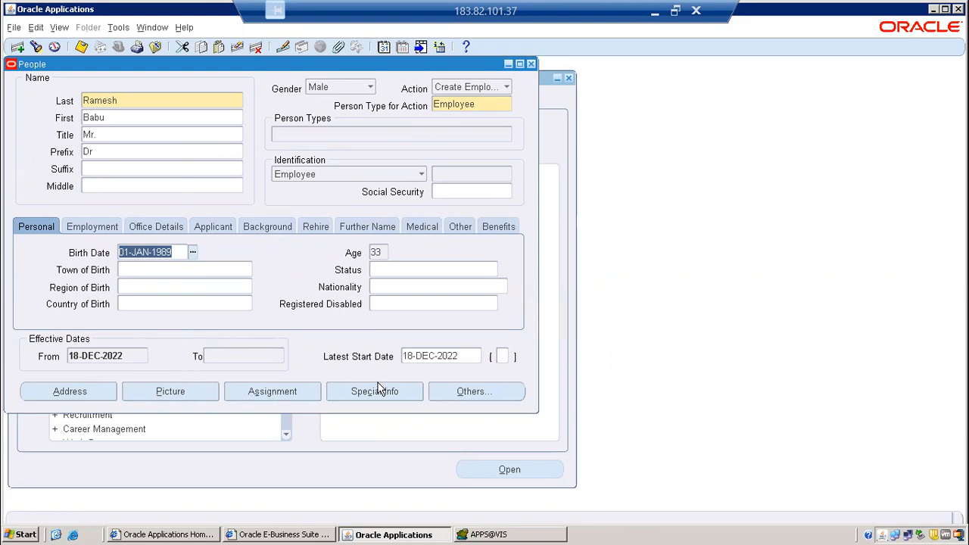
{"action": "left_click", "coordinate": [82, 48]}
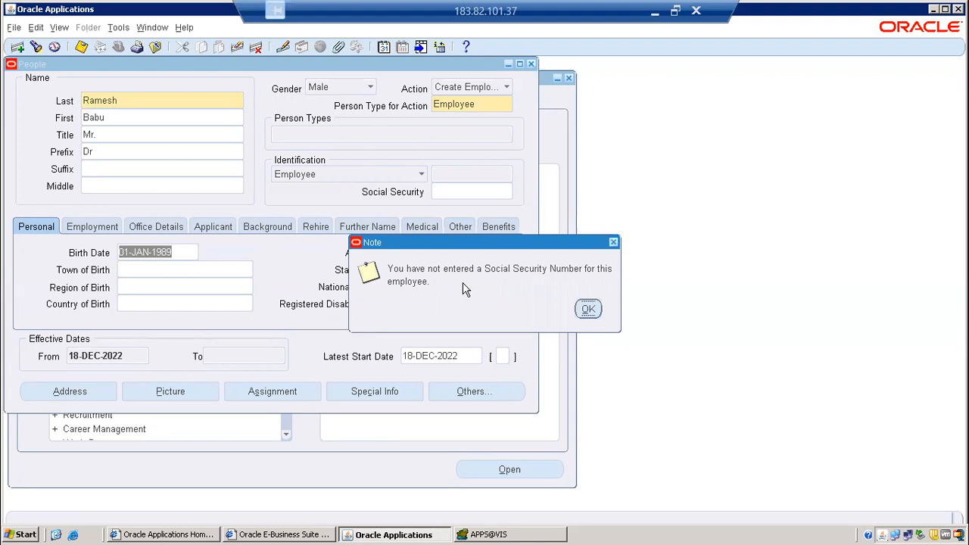
{"action": "left_click", "coordinate": [588, 309]}
Copy the employee number from the Identification section of the saved record.
{"action": "right_click", "coordinate": [453, 174]}
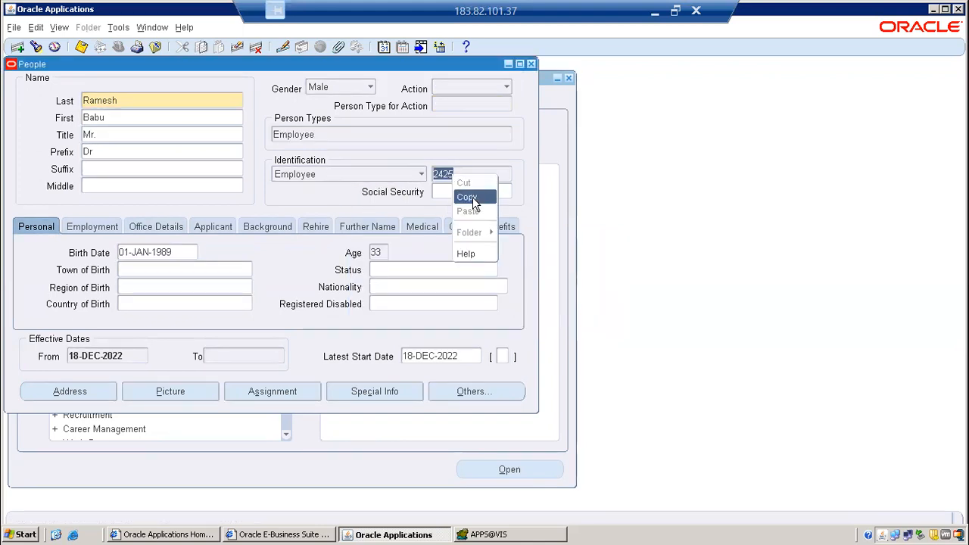
{"action": "left_click", "coordinate": [467, 197]}
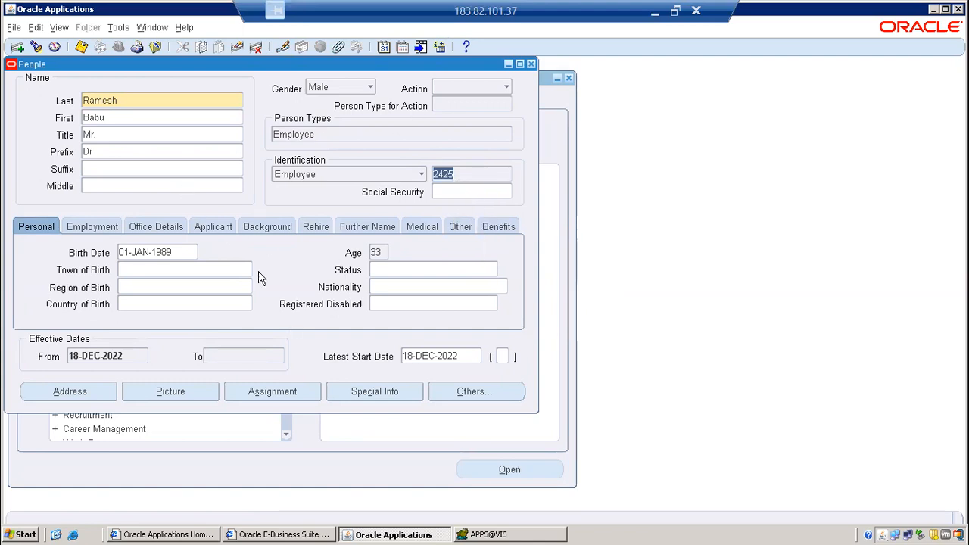
Look through the employee record's Employment, Office Details, Further Name, Other and Benefits information, and return to the Personal details.
{"action": "left_click", "coordinate": [96, 228]}
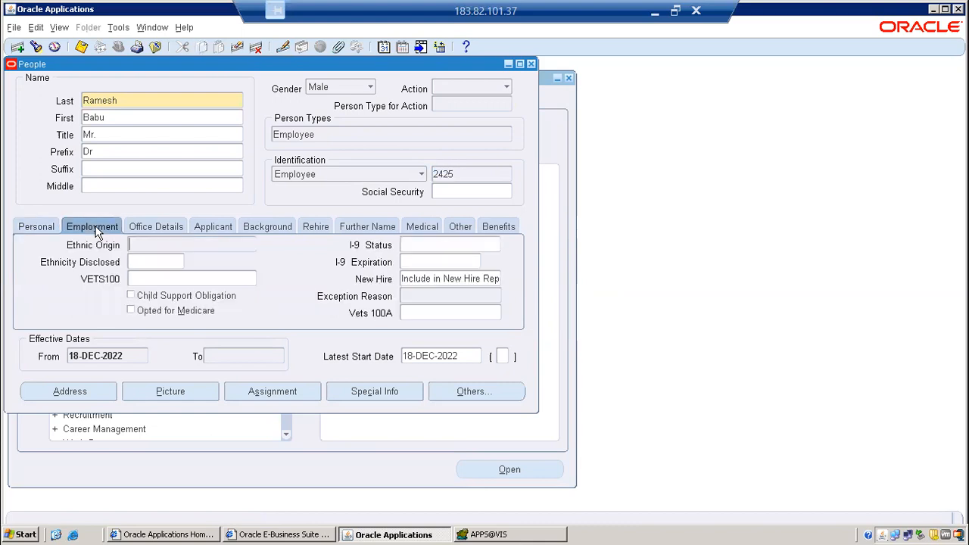
{"action": "left_click", "coordinate": [153, 227]}
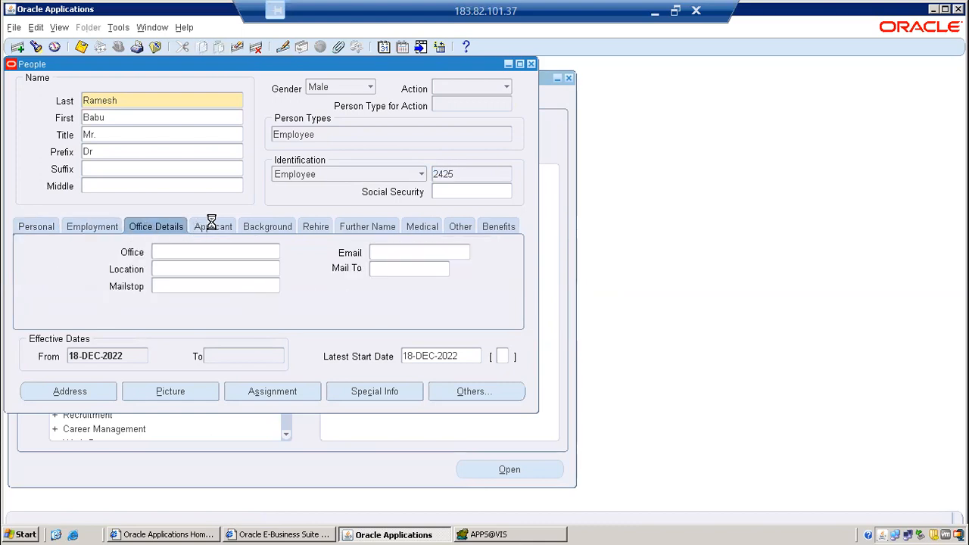
{"action": "left_click", "coordinate": [327, 229]}
{"action": "left_click", "coordinate": [387, 228]}
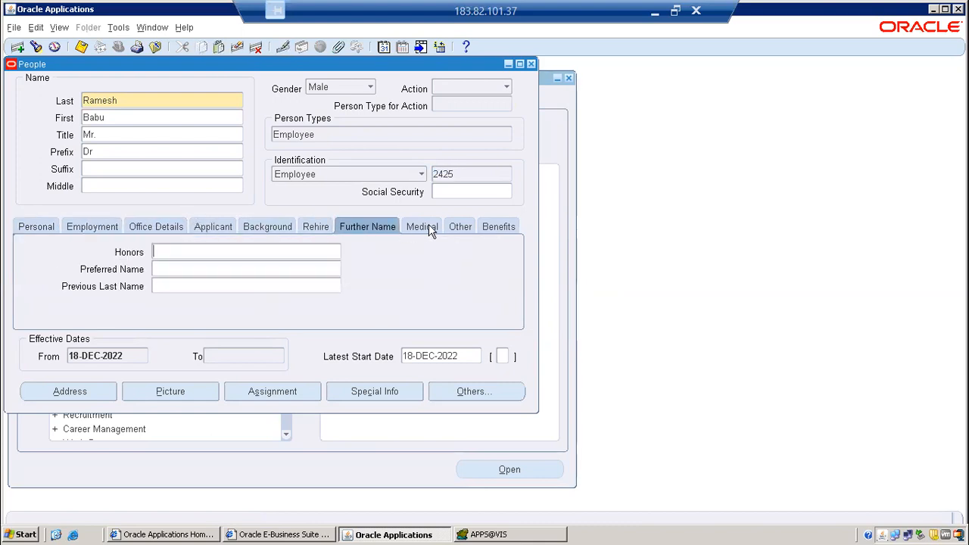
{"action": "left_click", "coordinate": [429, 226]}
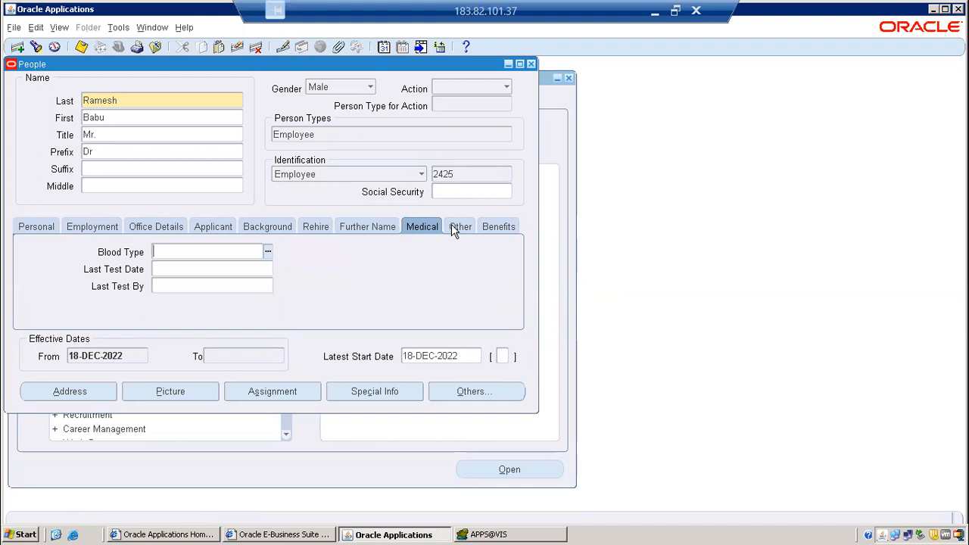
{"action": "left_click", "coordinate": [507, 229]}
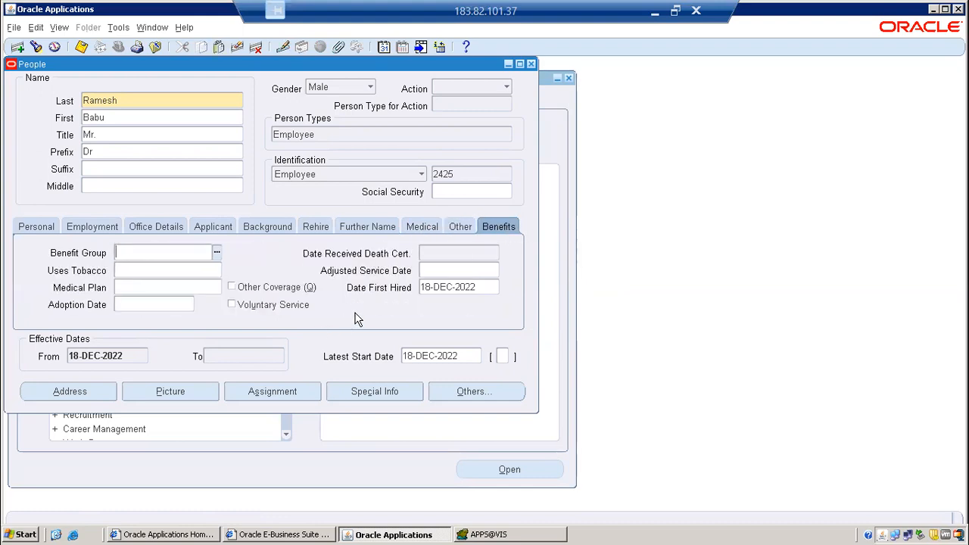
{"action": "left_click", "coordinate": [40, 227]}
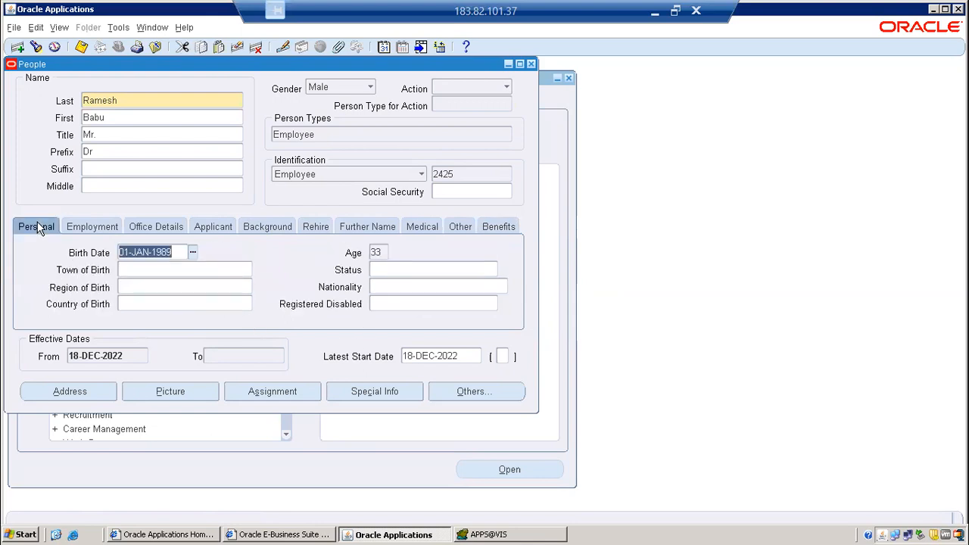
Switch to Toad for Oracle and open a new blank SQL editor tab.
{"action": "left_click", "coordinate": [539, 534]}
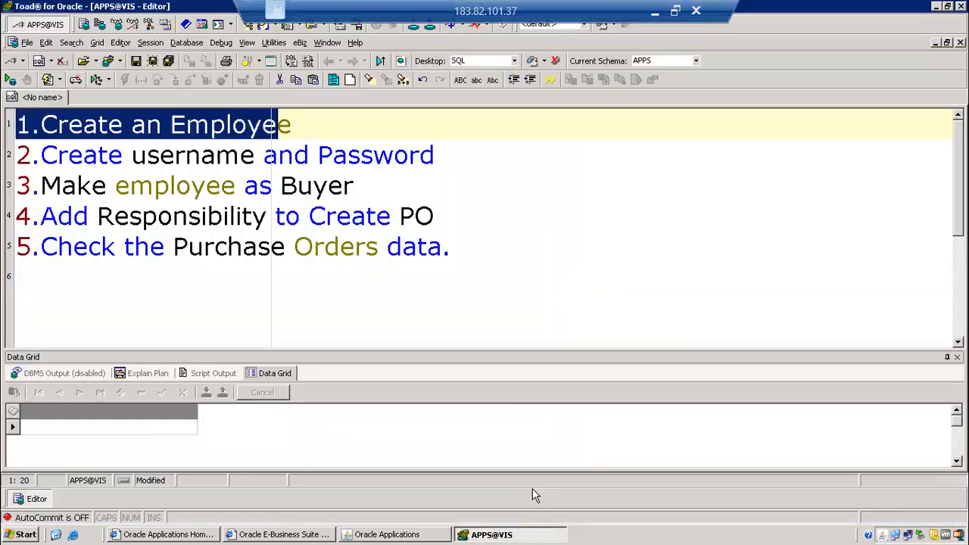
{"action": "right_click", "coordinate": [44, 98]}
{"action": "mouse_move", "coordinate": [69, 125]}
{"action": "left_click", "coordinate": [159, 123]}
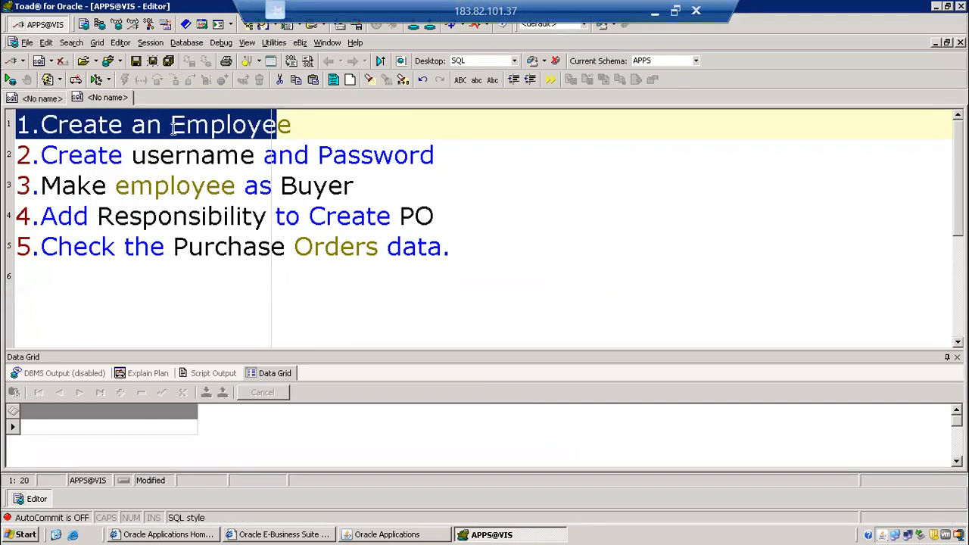
Try to run the query SELECT * FROM PER_ALL_PEOPLEF.
{"action": "key", "text": "Caps_Lock"}
{"action": "type", "text": "SELEC"}
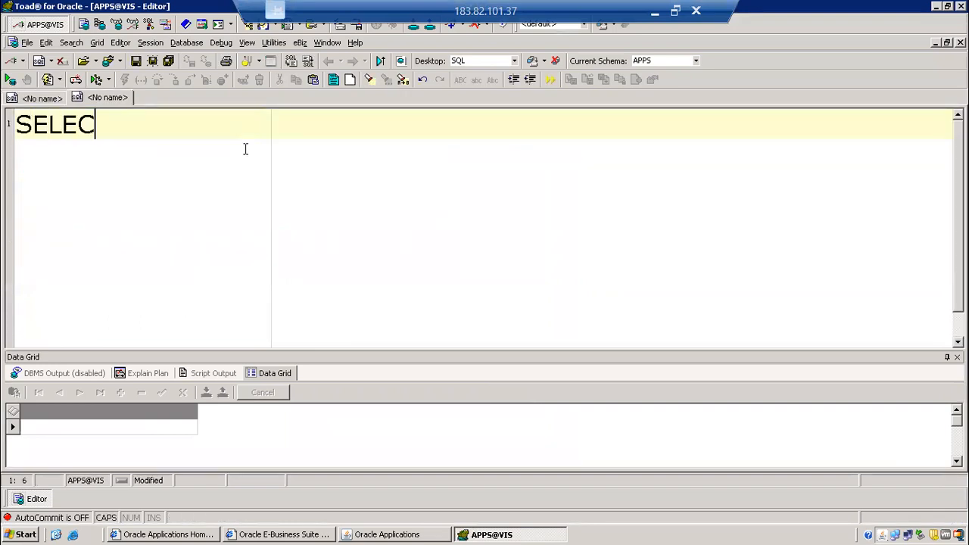
{"action": "type", "text": "T * FROM P"}
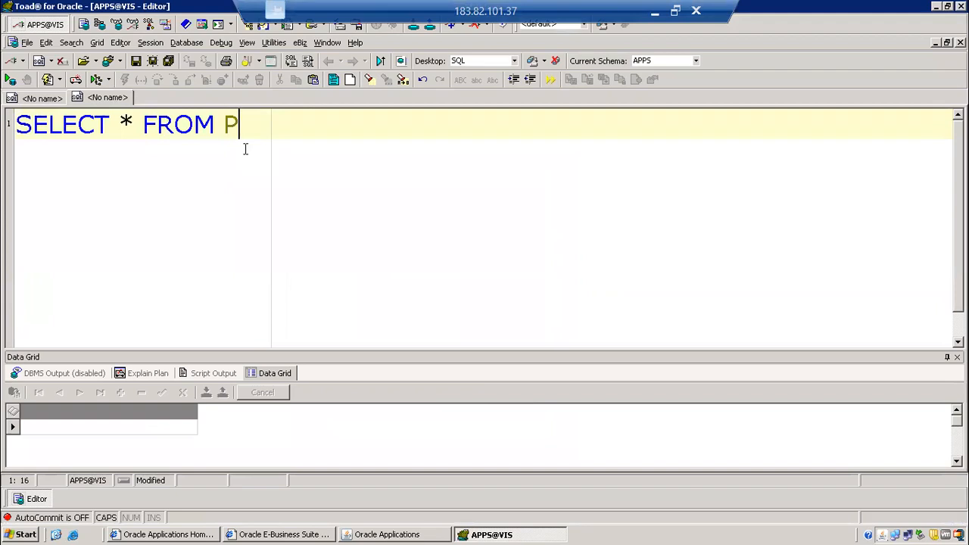
{"action": "type", "text": "ER_ALL"}
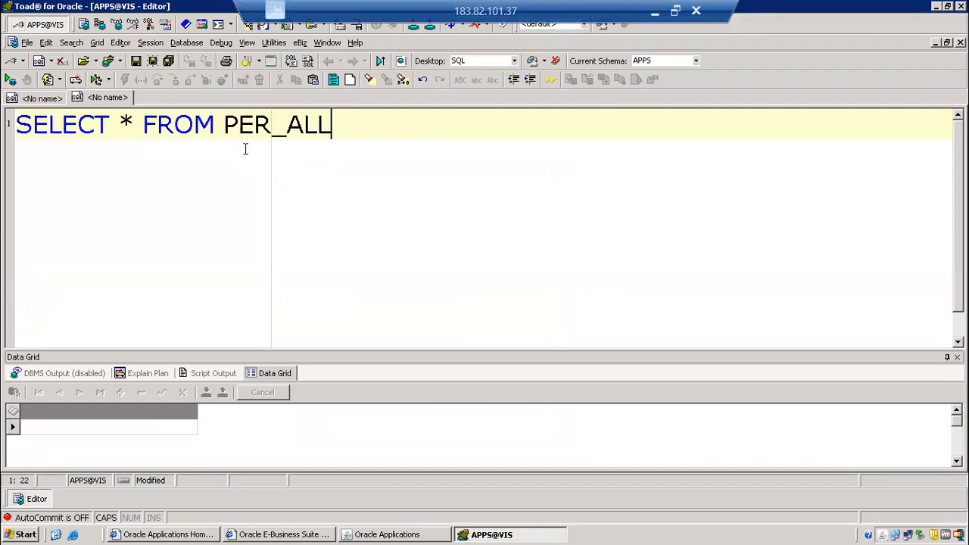
{"action": "type", "text": "_PEOPLEF"}
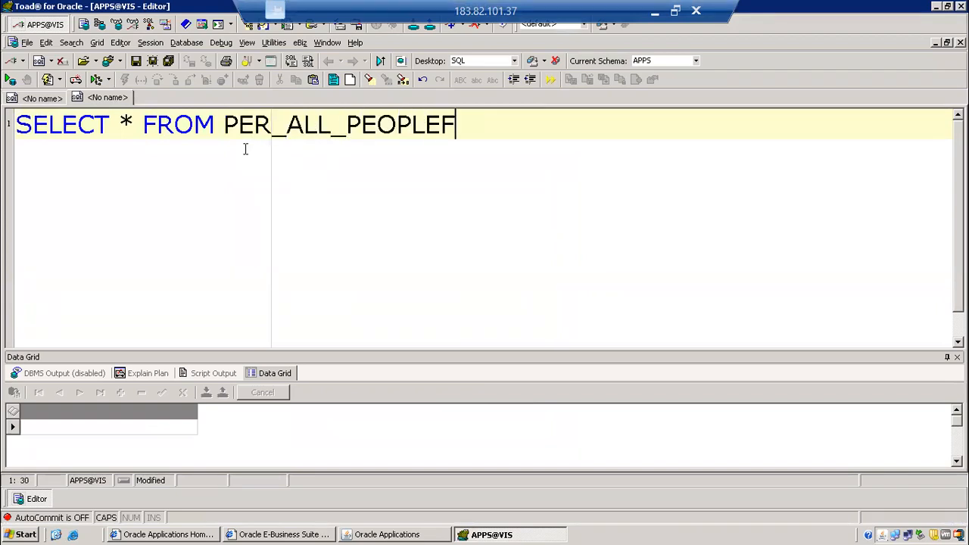
{"action": "key", "text": "F9"}
{"action": "left_click", "coordinate": [593, 302]}
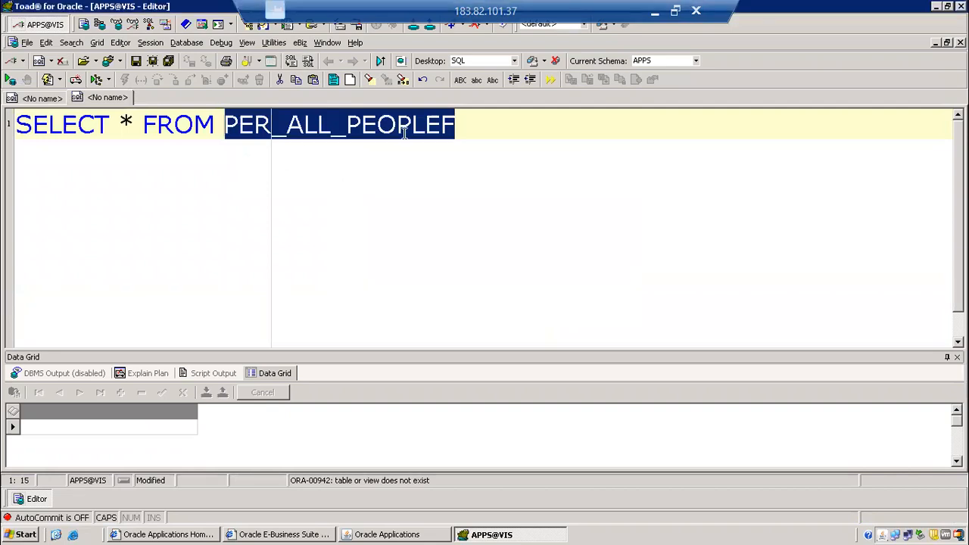
Correct the table name to PER_ALL_PEOPLE_F, rerun the query and enlarge the results grid.
{"action": "left_click", "coordinate": [469, 134]}
{"action": "left_click", "coordinate": [440, 125]}
{"action": "type", "text": "_"}
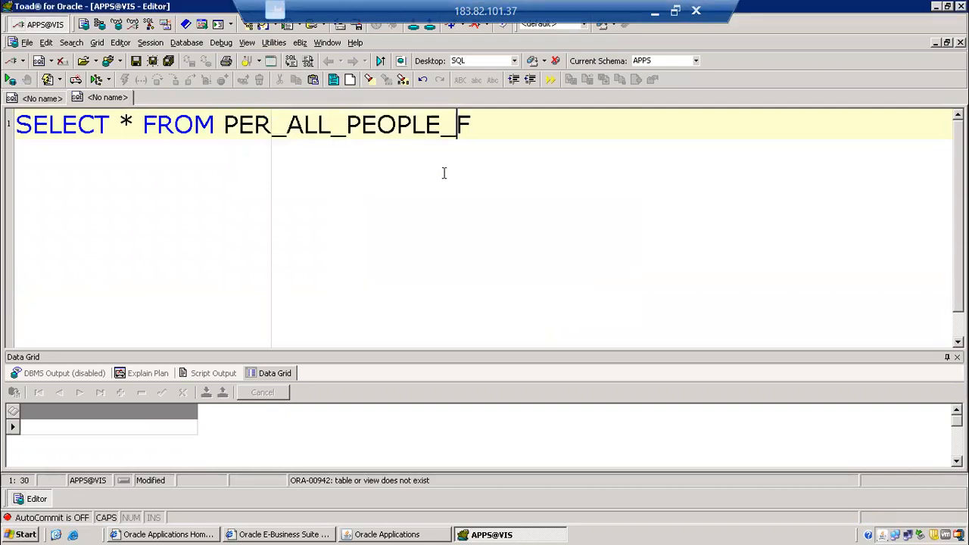
{"action": "left_click", "coordinate": [488, 130]}
{"action": "key", "text": "F9"}
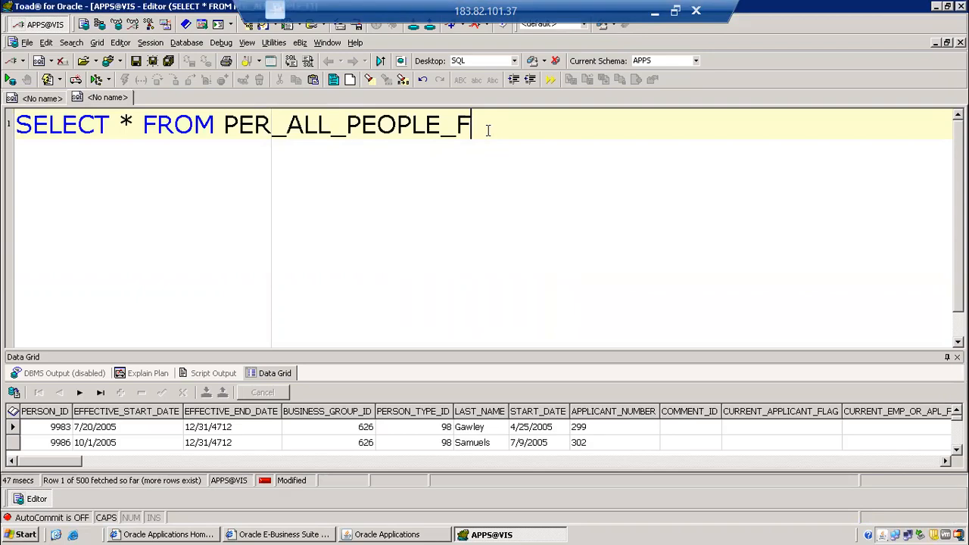
{"action": "left_click", "coordinate": [483, 357]}
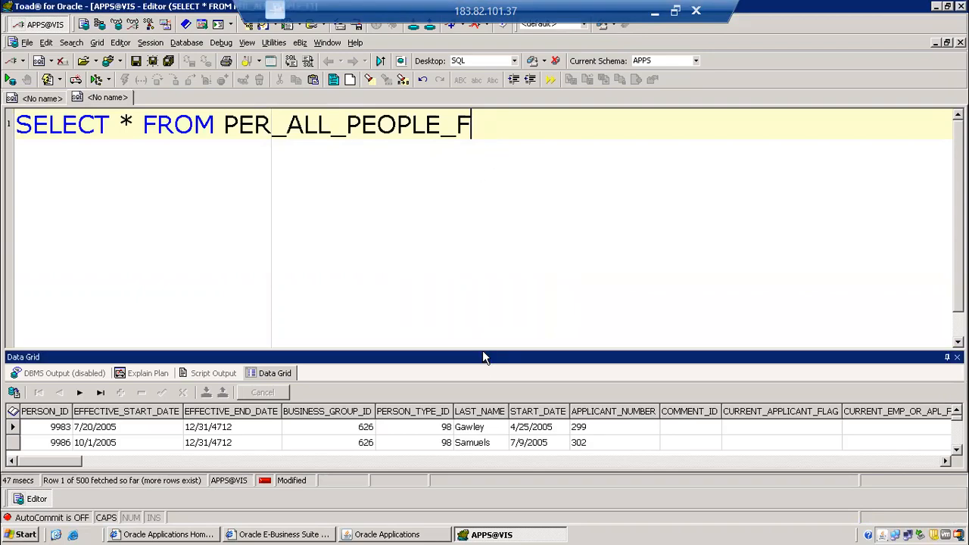
{"action": "left_click_drag", "start_coordinate": [481, 347], "coordinate": [488, 315]}
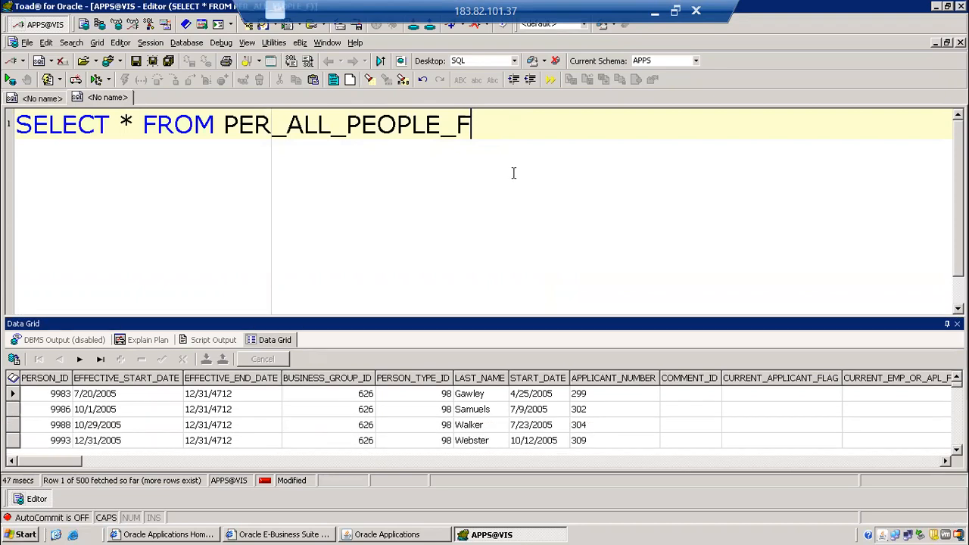
Add a WHERE clause matching PERSON_NUMBER to the new employee's number and try to run the query.
{"action": "left_click", "coordinate": [513, 173]}
{"action": "key", "text": "Return"}
{"action": "type", "text": "WHERE PERSON_N"}
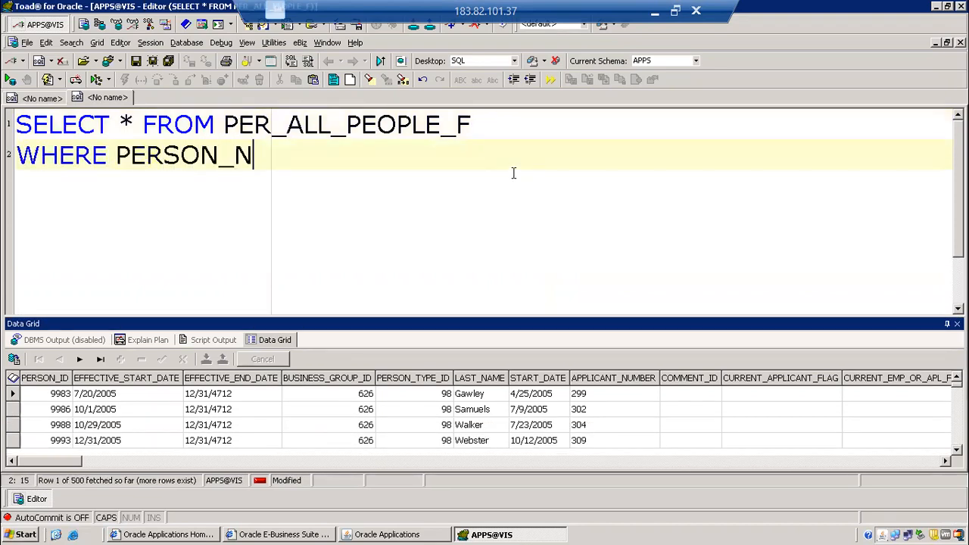
{"action": "type", "text": "UMBER = '"}
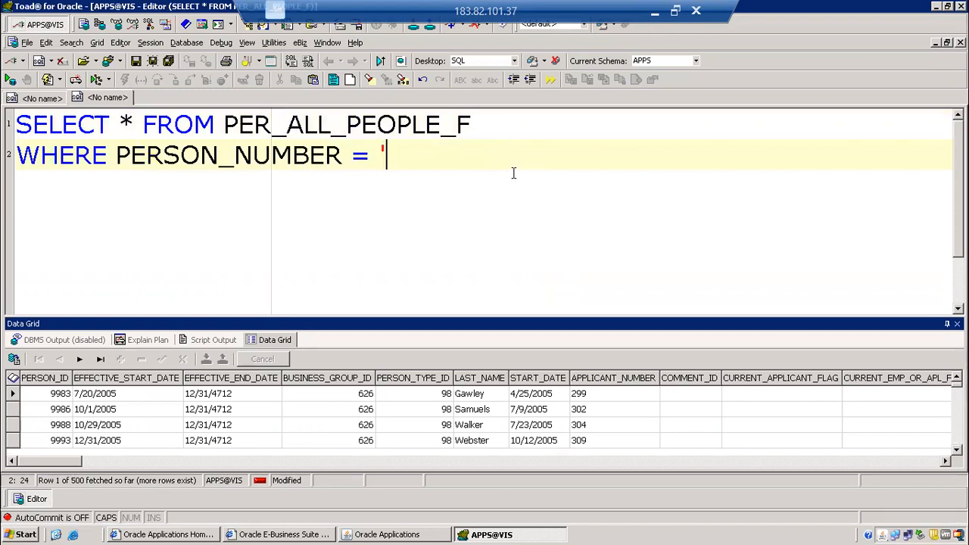
{"action": "type", "text": "2425'"}
{"action": "key", "text": "F9"}
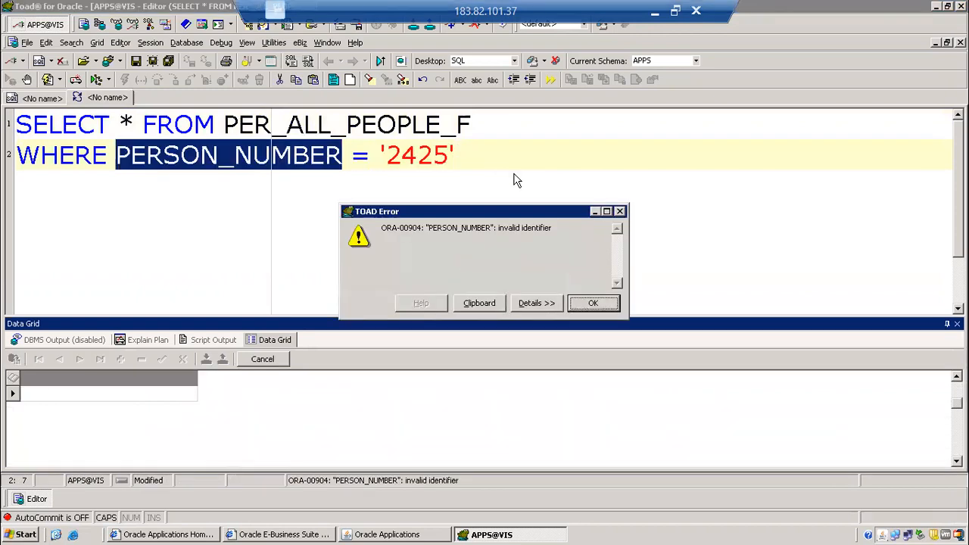
{"action": "key", "text": "Return"}
Change the filter column to EMPLOYEE_NUMBER and rerun the query.
{"action": "left_click", "coordinate": [118, 155]}
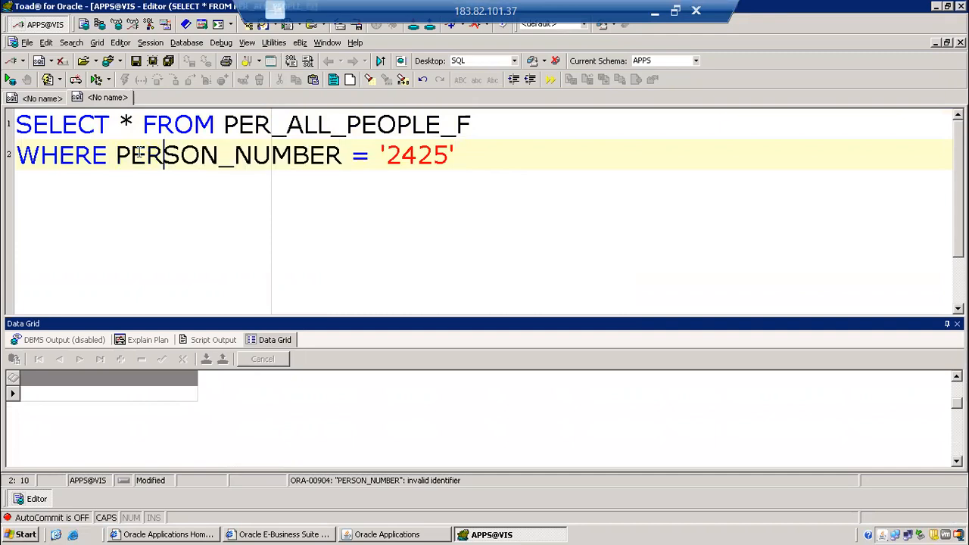
{"action": "left_click_drag", "start_coordinate": [121, 155], "coordinate": [219, 156]}
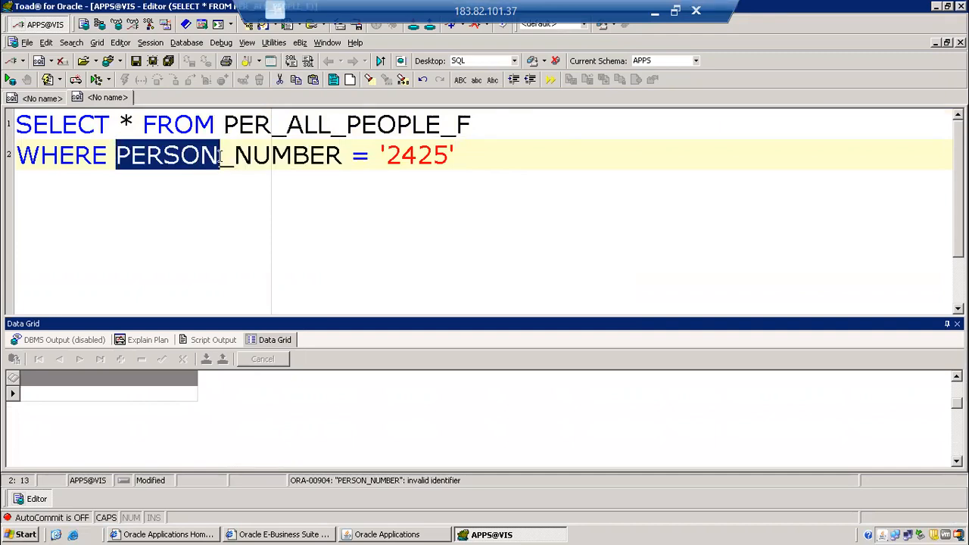
{"action": "type", "text": "EMPLOYEE"}
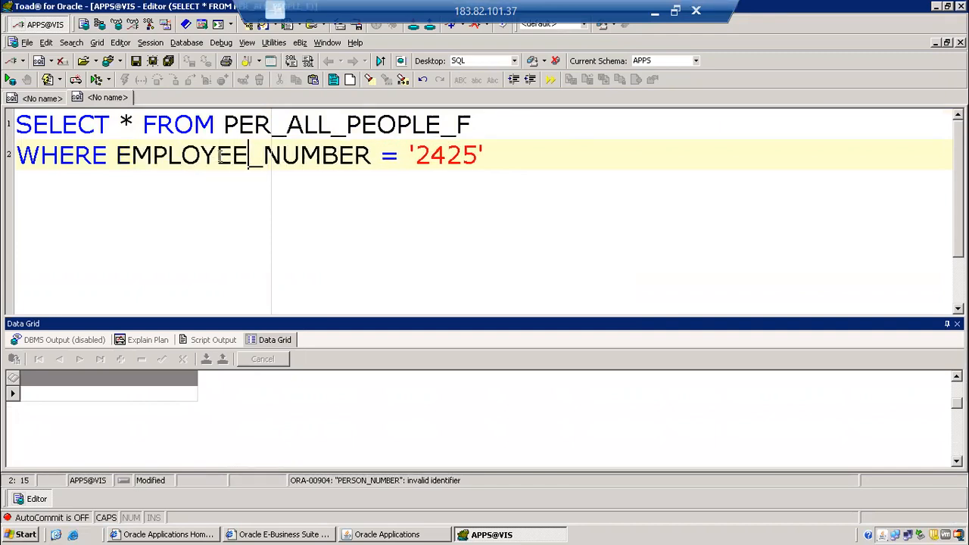
{"action": "key", "text": "F9"}
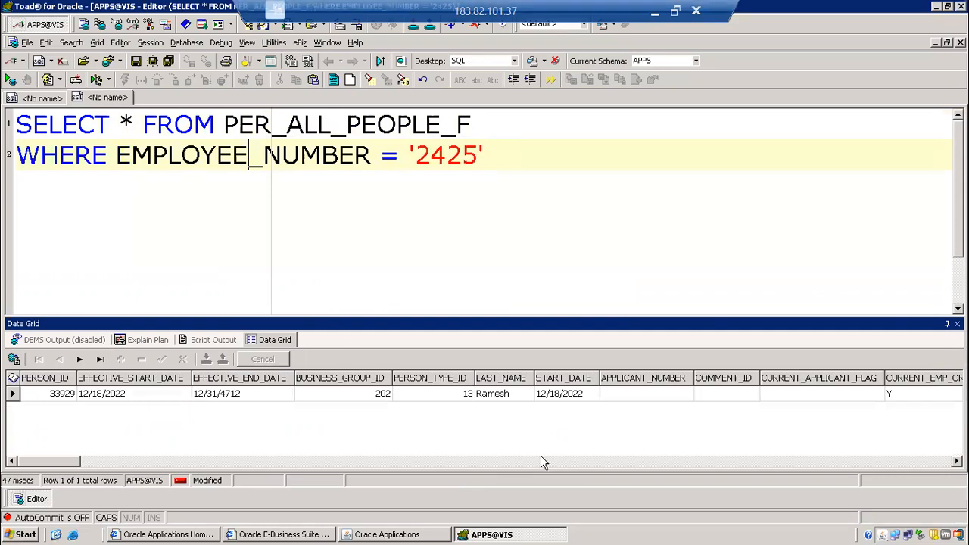
Examine the returned row's birth date, employee number and name columns, and compare them with the record in the People form.
{"action": "left_click", "coordinate": [540, 461]}
{"action": "left_click", "coordinate": [540, 461]}
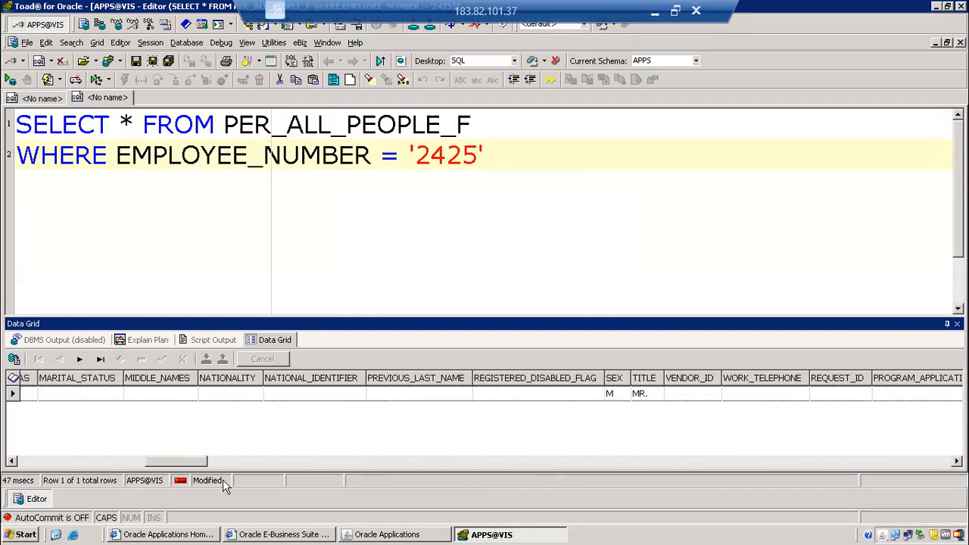
{"action": "left_click", "coordinate": [108, 461]}
{"action": "left_click", "coordinate": [884, 392]}
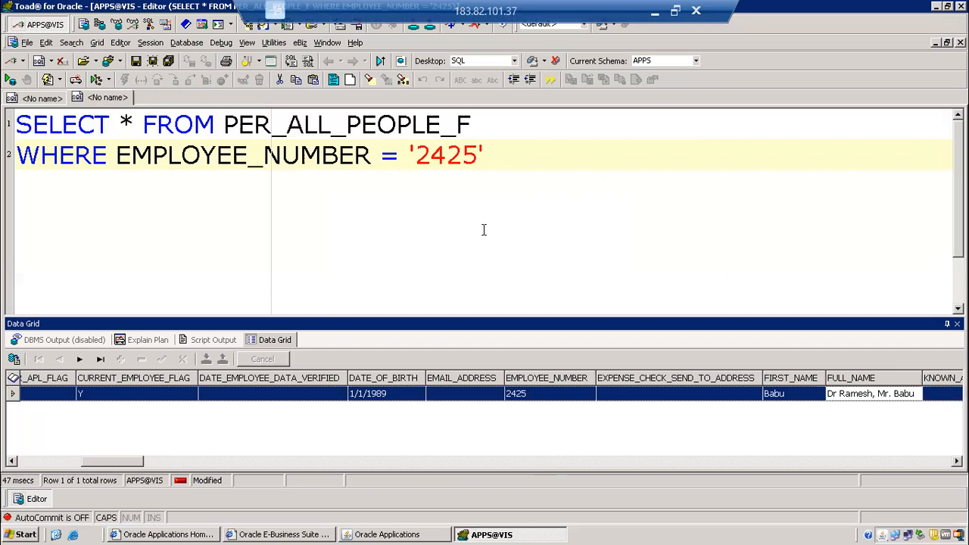
{"action": "left_click", "coordinate": [345, 535]}
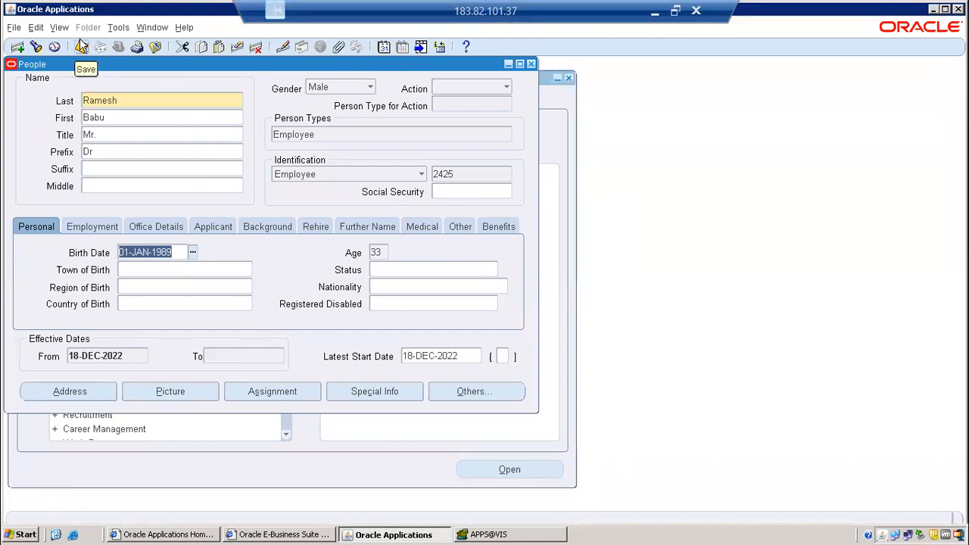
{"action": "left_click", "coordinate": [493, 535]}
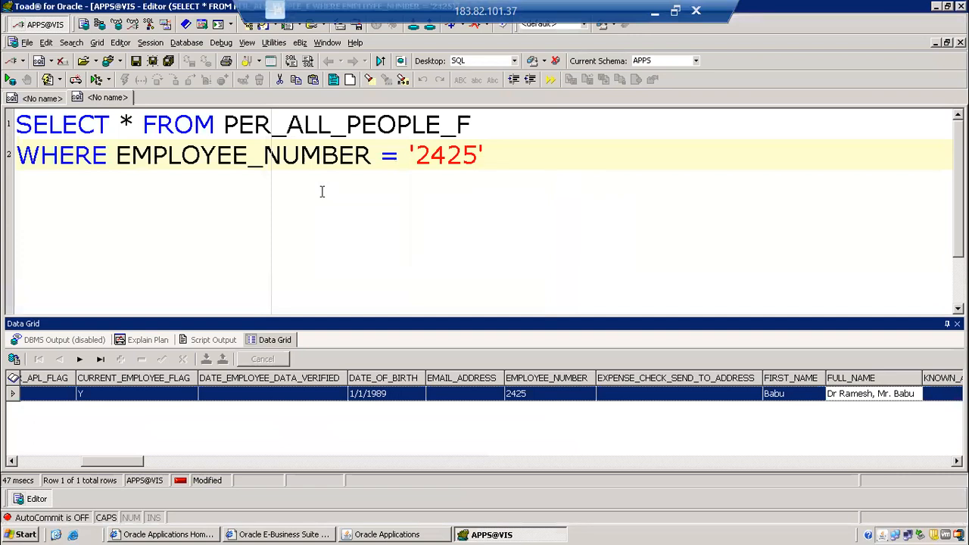
{"action": "left_click", "coordinate": [380, 535]}
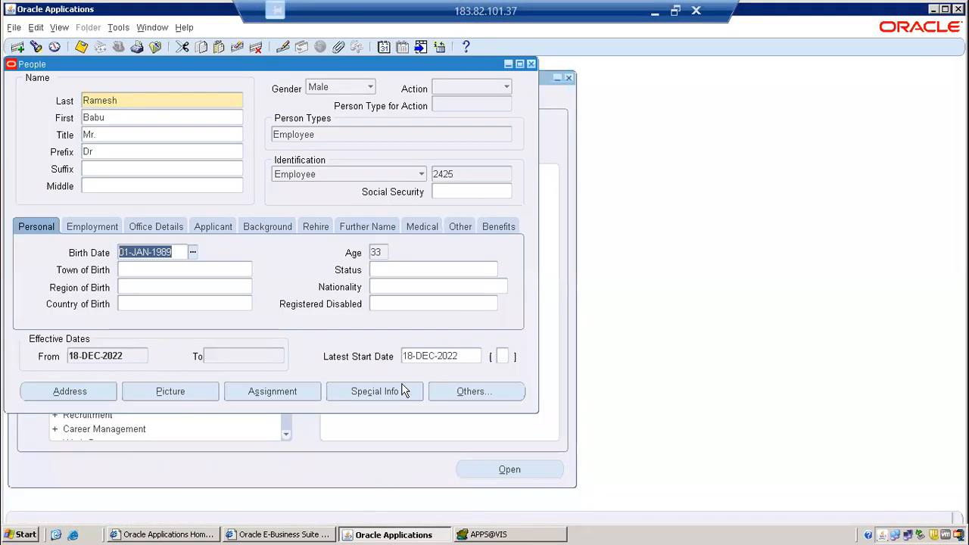
Return to the task list in Toad and highlight the line "2.Create username and Password".
{"action": "left_click", "coordinate": [488, 534]}
{"action": "left_click", "coordinate": [41, 98]}
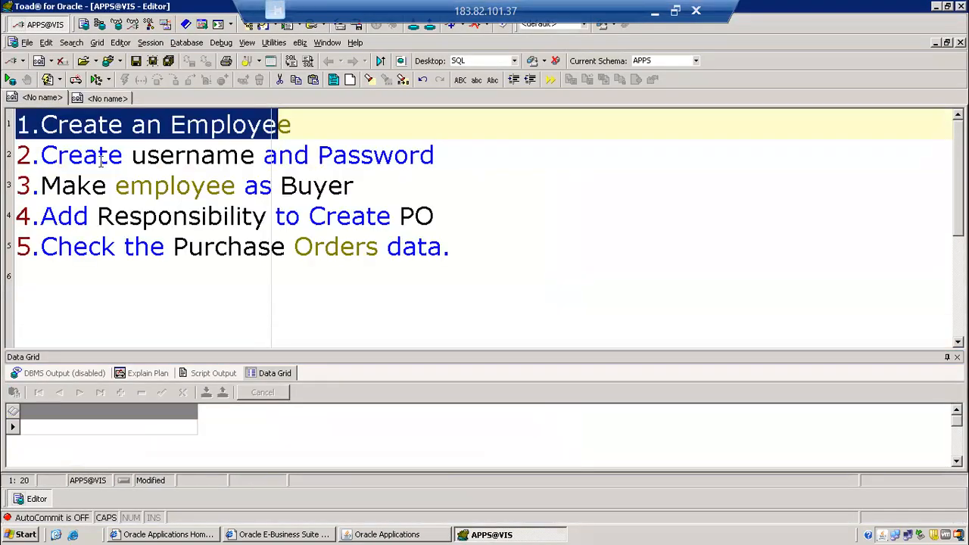
{"action": "left_click", "coordinate": [436, 155]}
{"action": "left_click_drag", "start_coordinate": [266, 154], "coordinate": [16, 155]}
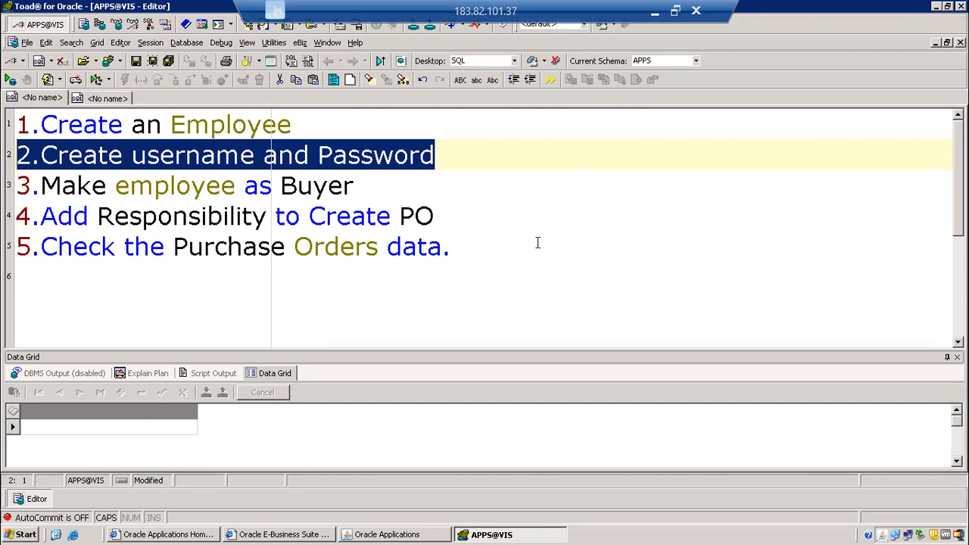
Switch back to Oracle Applications, review the employee's last and first names, and close the People form.
{"action": "left_click", "coordinate": [389, 535]}
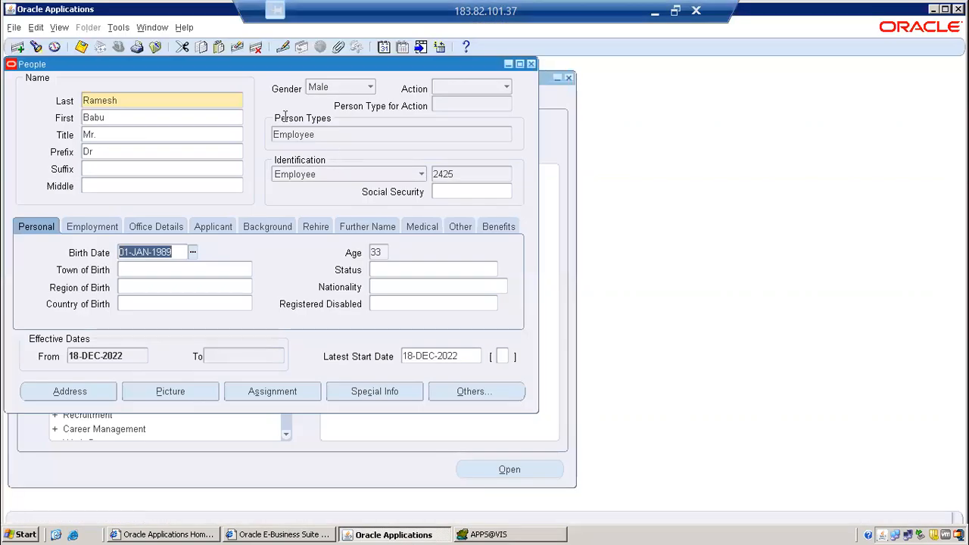
{"action": "double_click", "coordinate": [165, 101]}
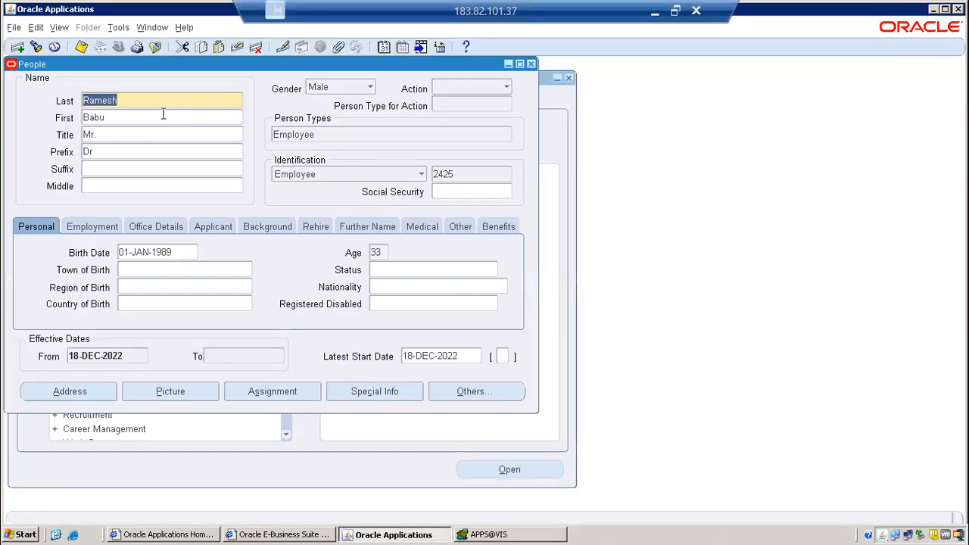
{"action": "double_click", "coordinate": [163, 117]}
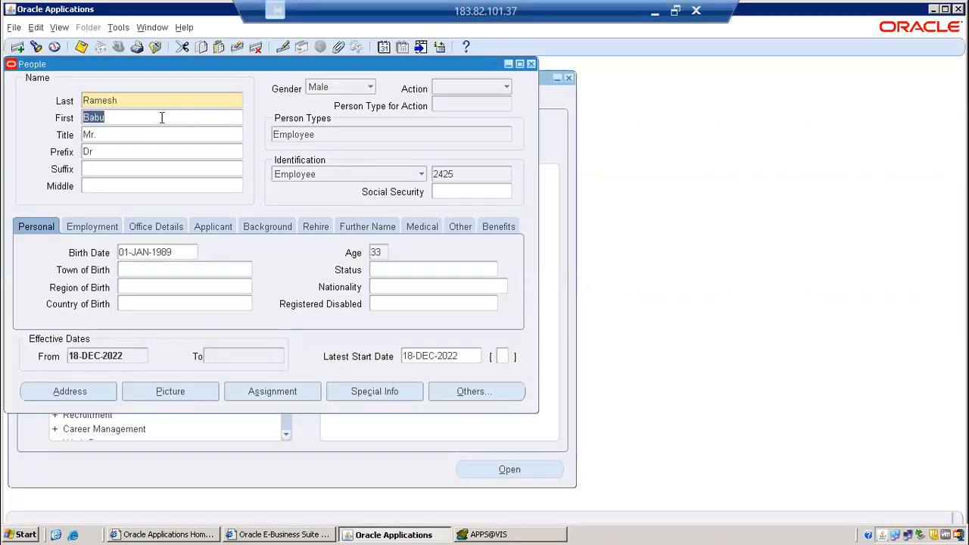
{"action": "left_click", "coordinate": [532, 63]}
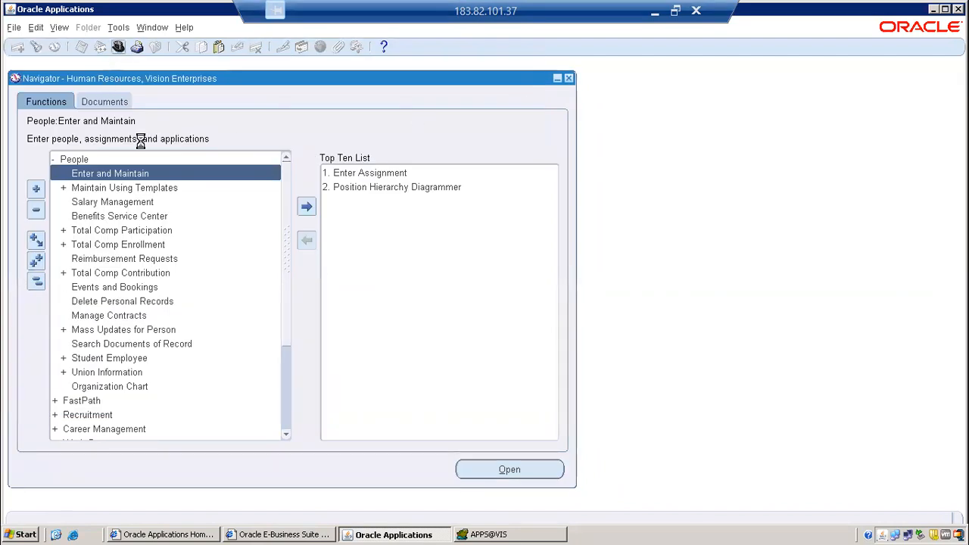
Switch the responsibility to System Administrator and expand the Security functions in the Navigator.
{"action": "type", "text": "s"}
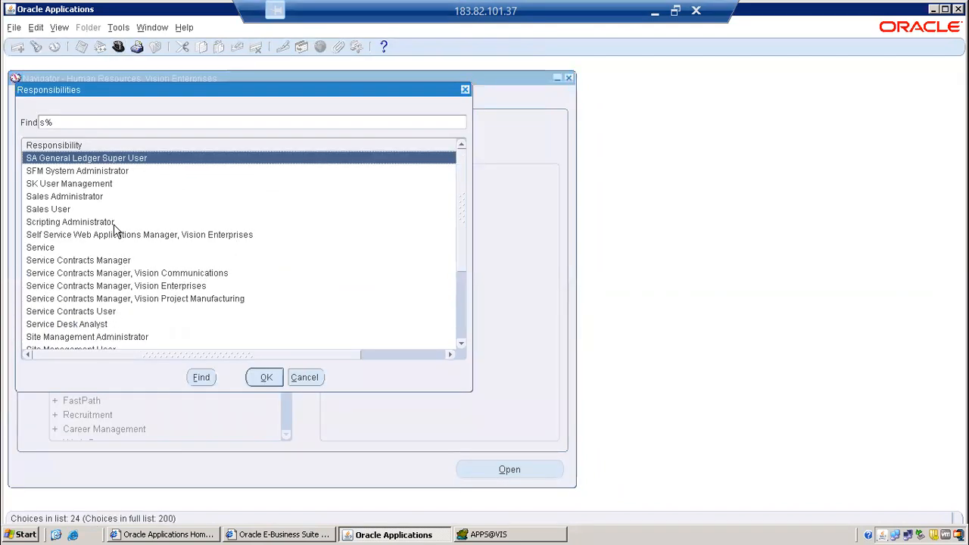
{"action": "type", "text": "ystem Administrat"}
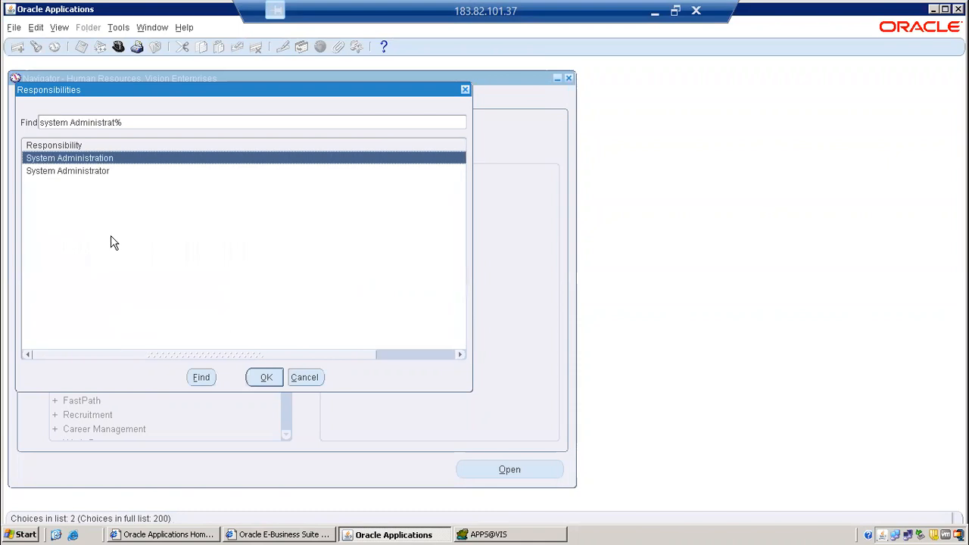
{"action": "left_click", "coordinate": [107, 173]}
{"action": "double_click", "coordinate": [107, 173]}
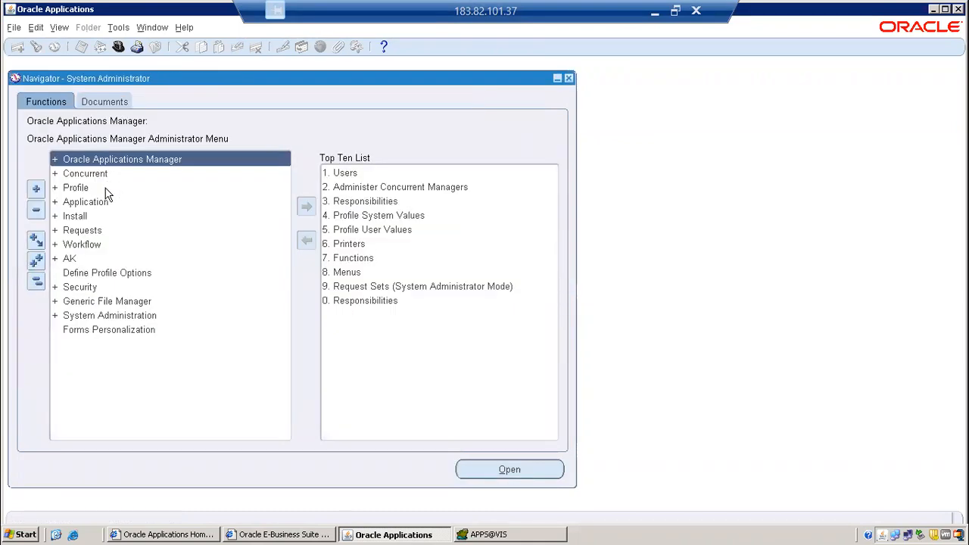
{"action": "double_click", "coordinate": [91, 288]}
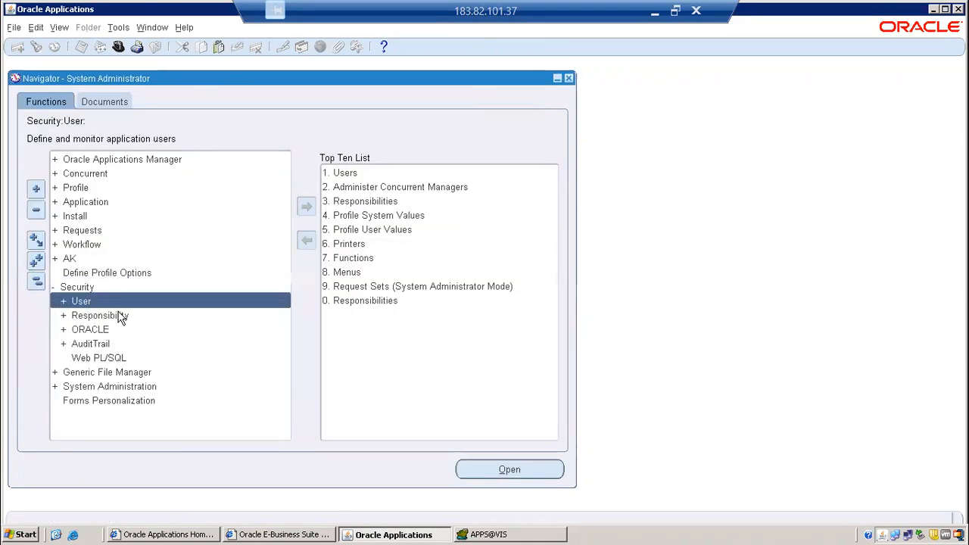
{"action": "double_click", "coordinate": [119, 314]}
{"action": "left_click", "coordinate": [120, 343]}
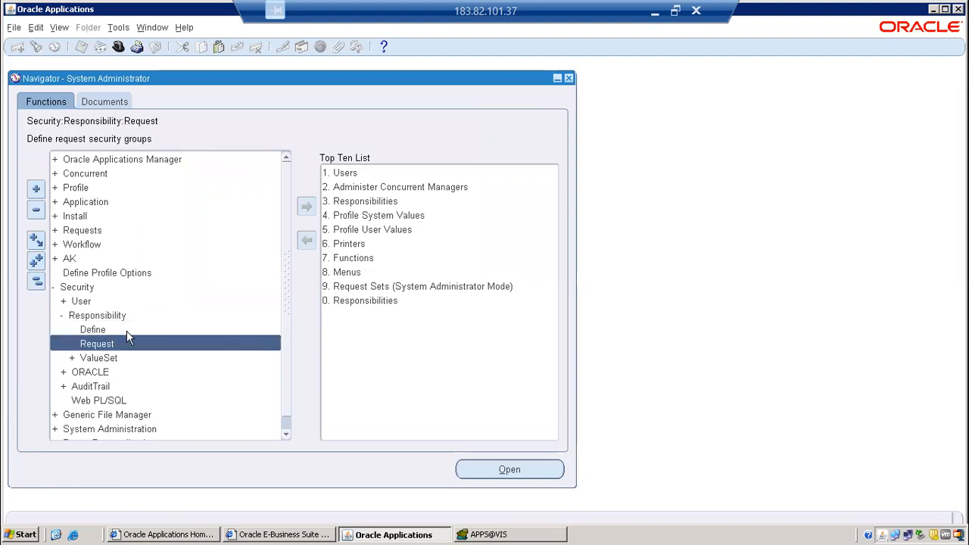
{"action": "double_click", "coordinate": [130, 331]}
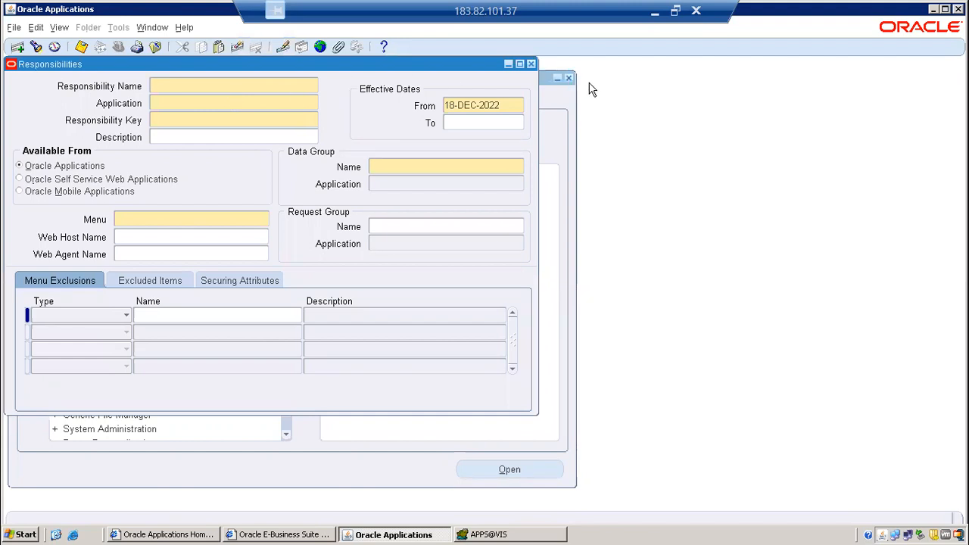
{"action": "left_click", "coordinate": [531, 64]}
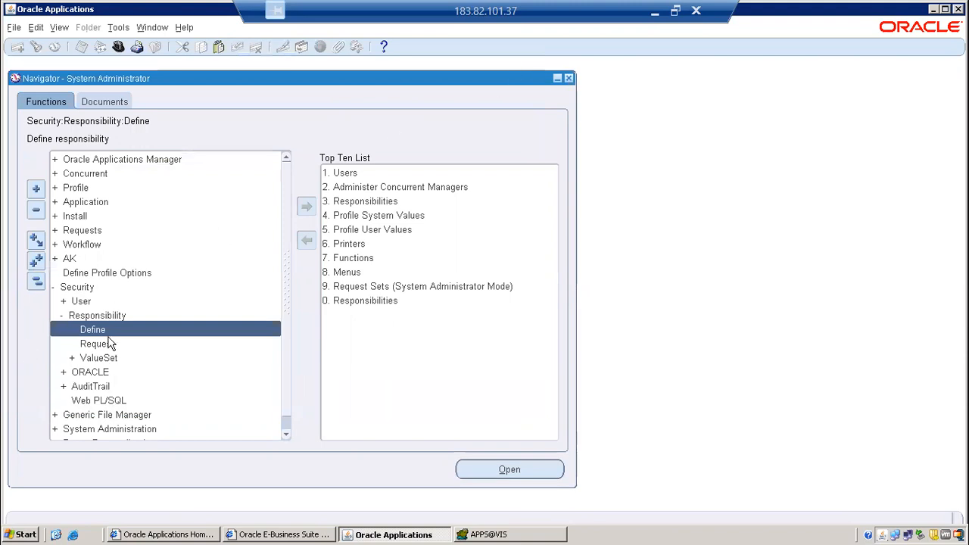
Open the form for defining an application user under Security and enter the employee's login name as the user name.
{"action": "left_click", "coordinate": [100, 303]}
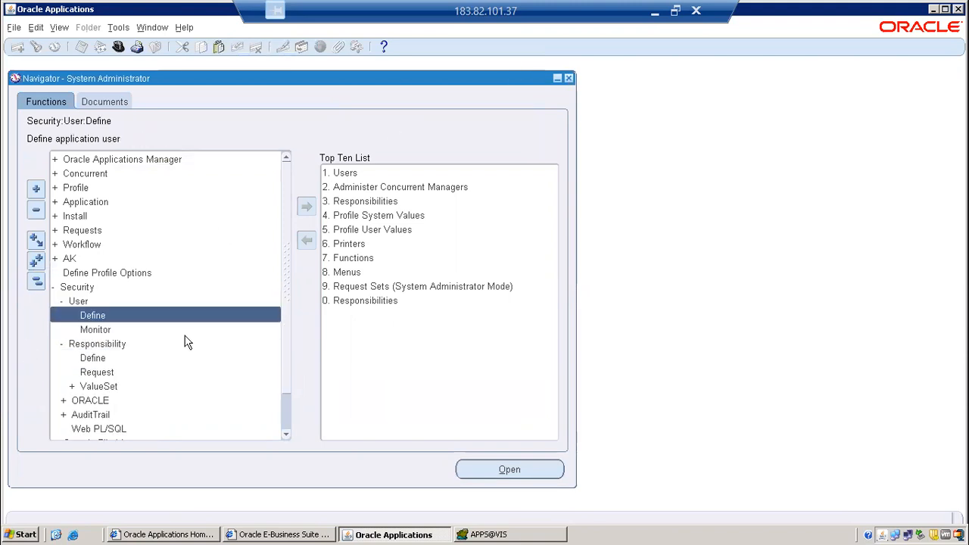
{"action": "double_click", "coordinate": [121, 313]}
{"action": "type", "text": "RAMESH"}
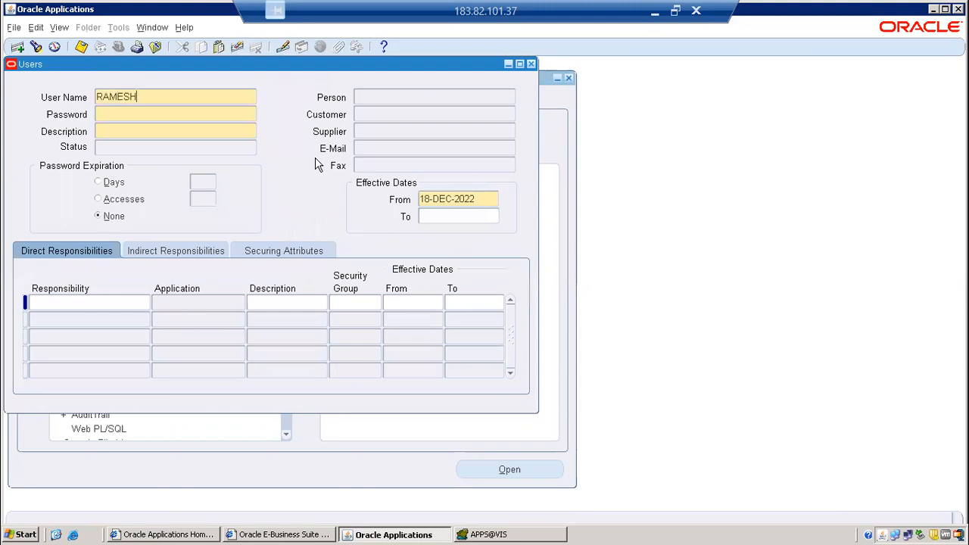
{"action": "key", "text": "Tab"}
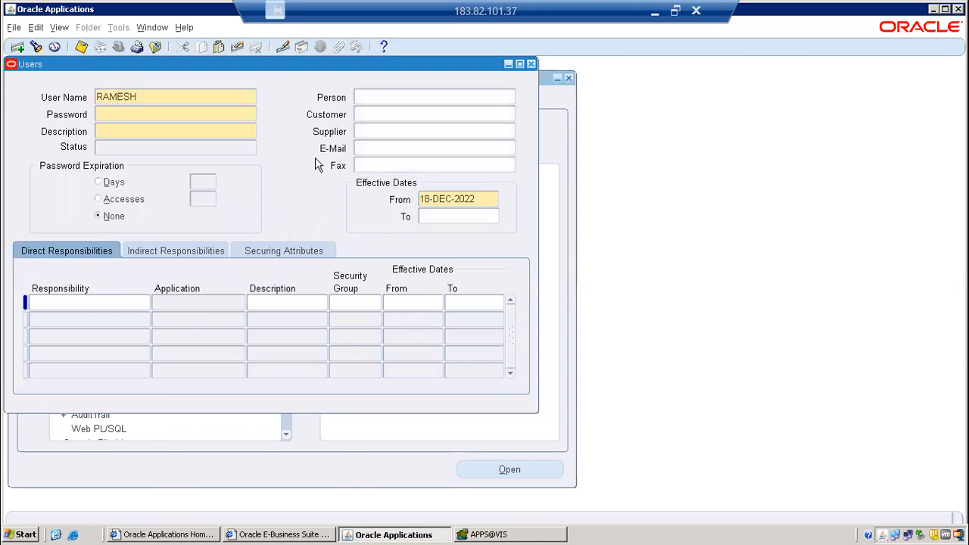
Enter and re-enter the account password, and set the user's description to "First user Account".
{"action": "type", "text": "*******"}
{"action": "key", "text": "Tab"}
{"action": "type", "text": "*******"}
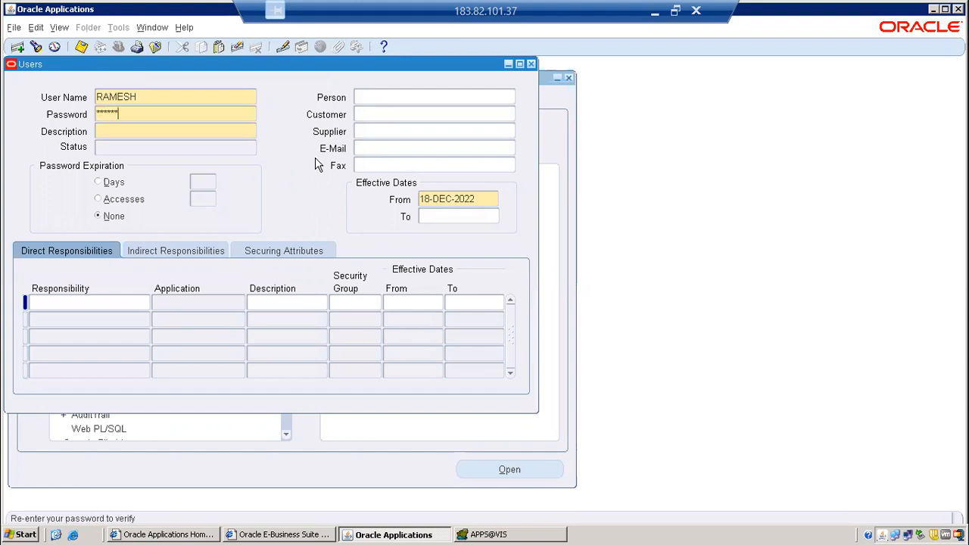
{"action": "key", "text": "Tab"}
{"action": "type", "text": "First "}
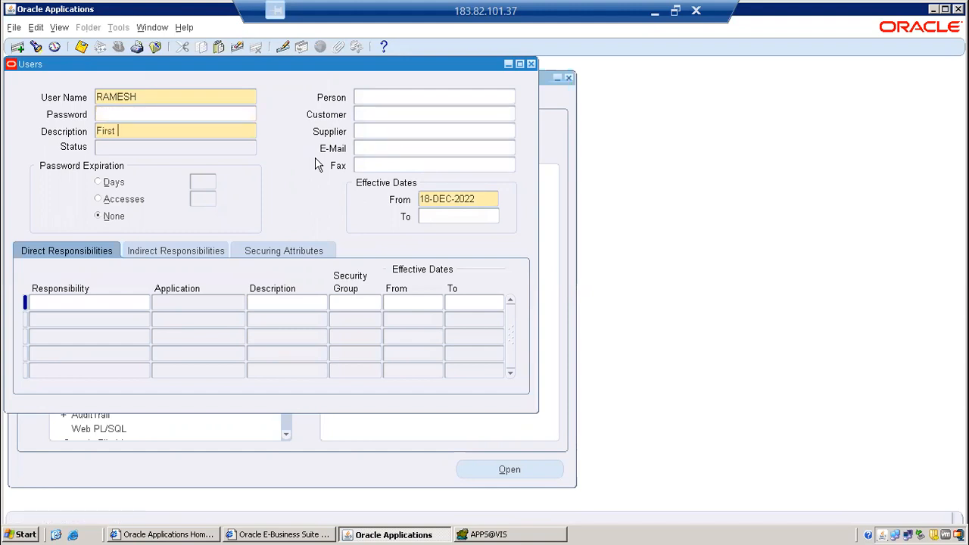
{"action": "type", "text": "user Account"}
Assign the direct responsibility "Purchasing, Vision Operations (USA)" by searching for Purchas%USA%, and save the user.
{"action": "left_click", "coordinate": [98, 303]}
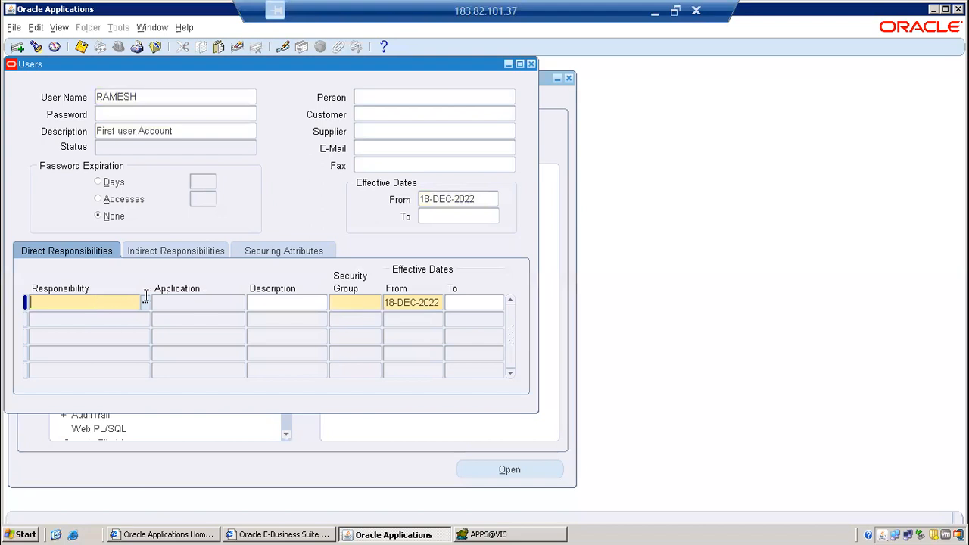
{"action": "type", "text": "Purchas"}
{"action": "key", "text": "Tab"}
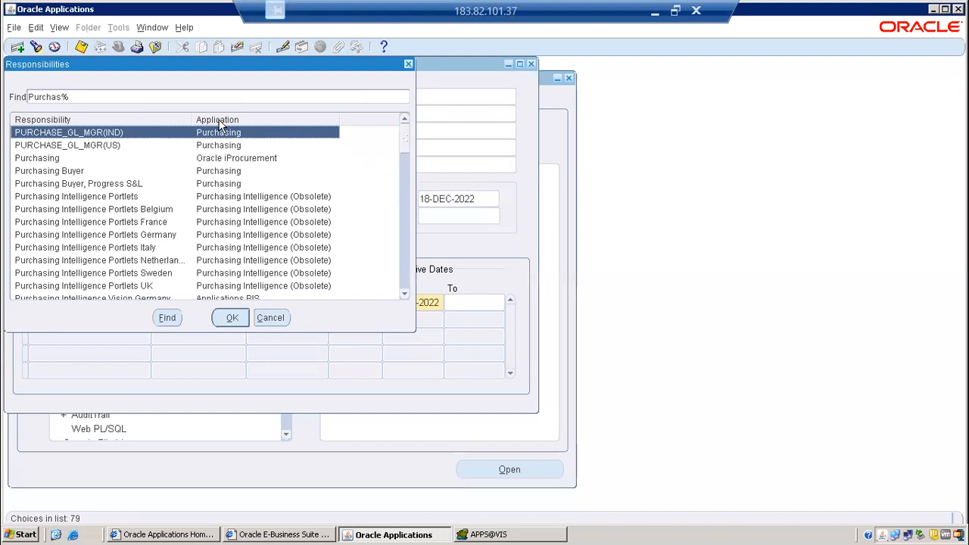
{"action": "type", "text": "USA%"}
{"action": "key", "text": "Return"}
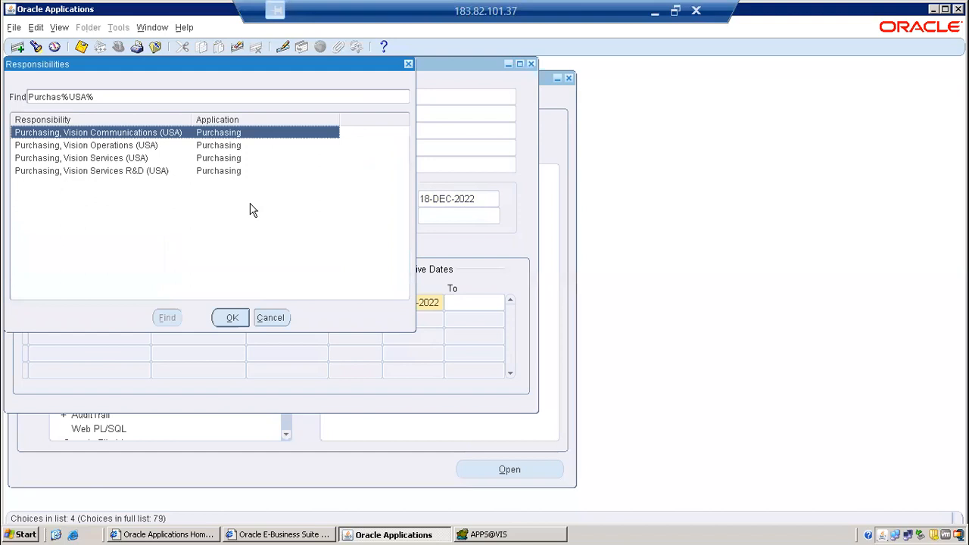
{"action": "left_click", "coordinate": [182, 145]}
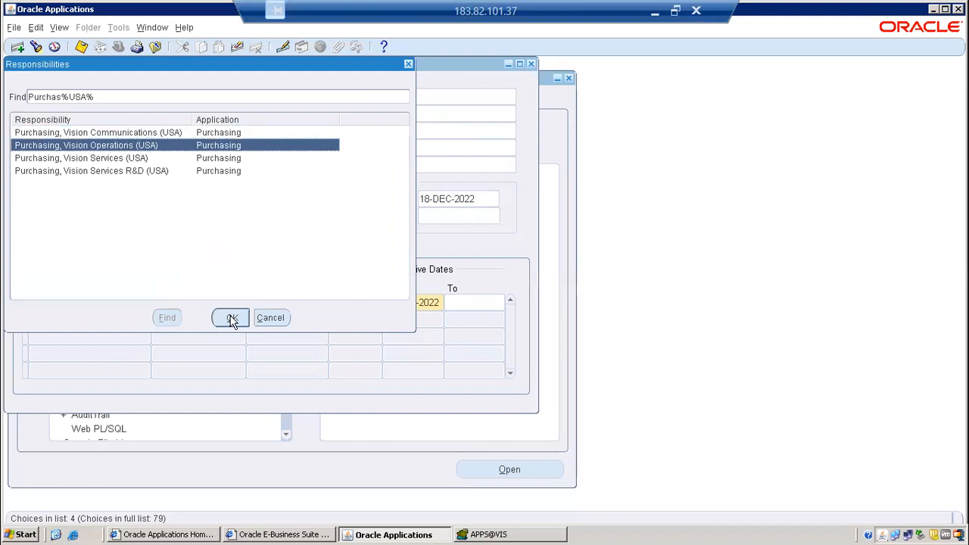
{"action": "left_click", "coordinate": [231, 318]}
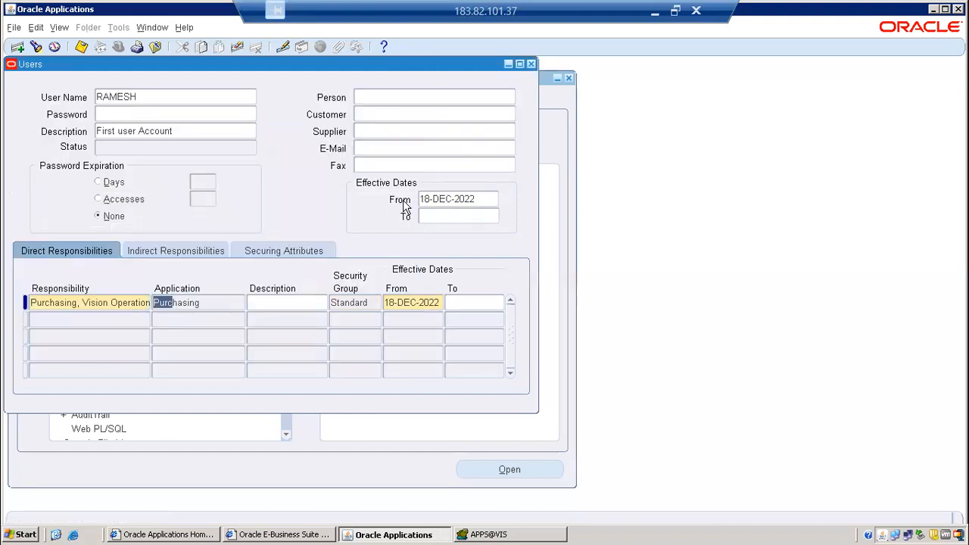
{"action": "left_click", "coordinate": [136, 302]}
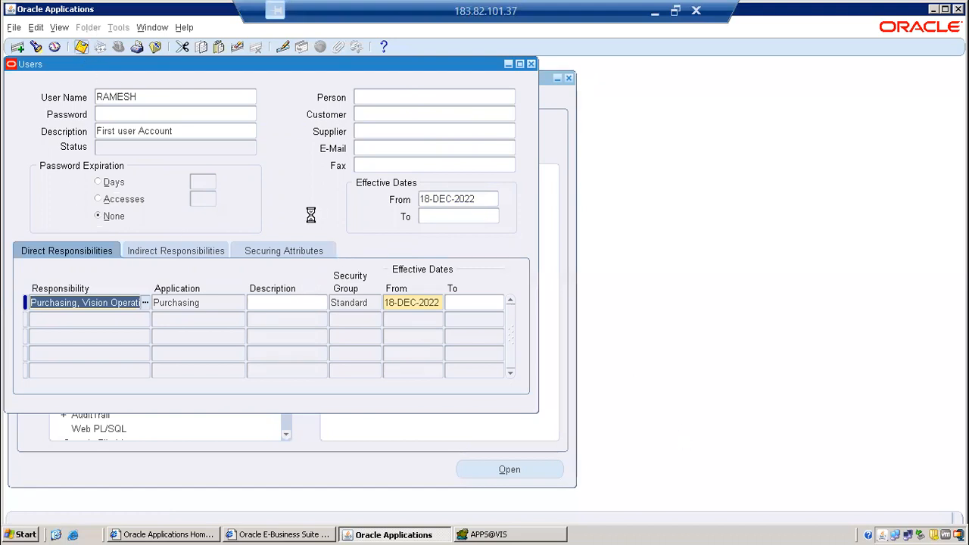
{"action": "left_click", "coordinate": [178, 91]}
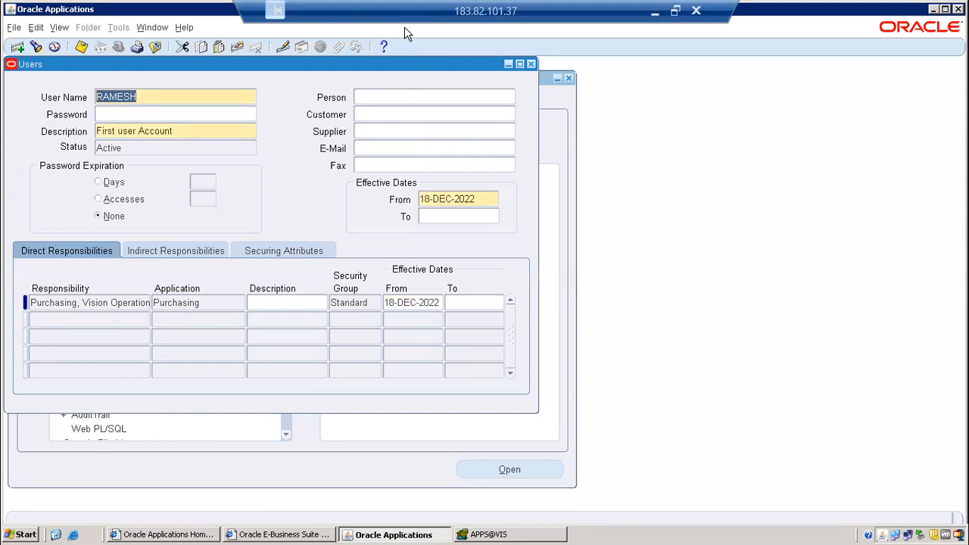
{"action": "mouse_move", "coordinate": [304, 81]}
{"action": "left_mouse_down"}
{"action": "mouse_move", "coordinate": [354, 114]}
{"action": "mouse_move", "coordinate": [306, 82]}
{"action": "left_mouse_up"}
{"action": "left_click", "coordinate": [290, 112]}
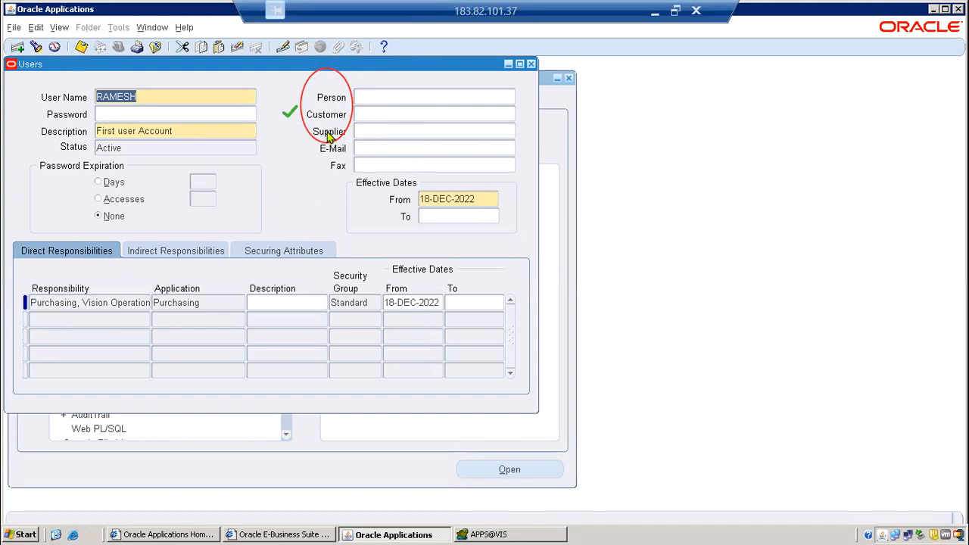
{"action": "left_click", "coordinate": [294, 131]}
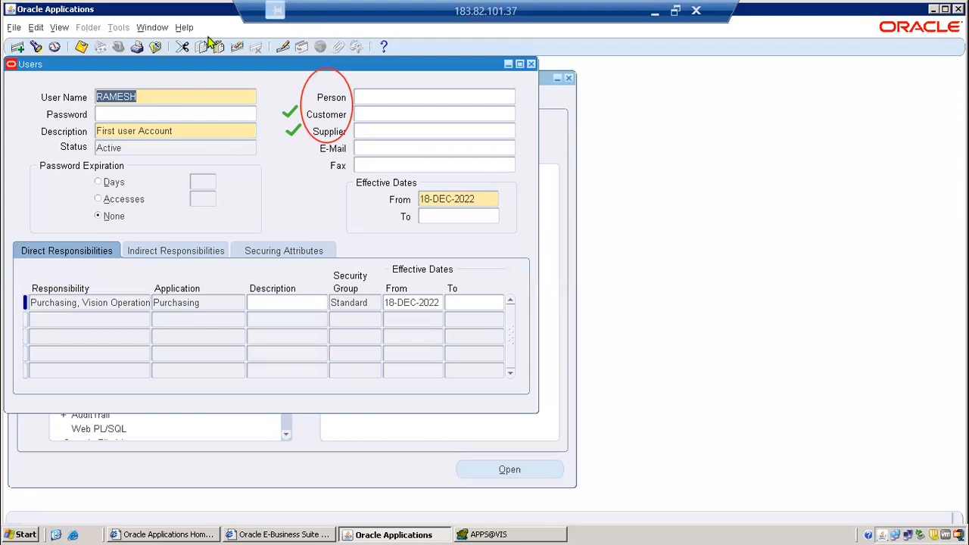
Try to fill the user's Person field directly with the employee's names, and clear the entry.
{"action": "left_click", "coordinate": [441, 96]}
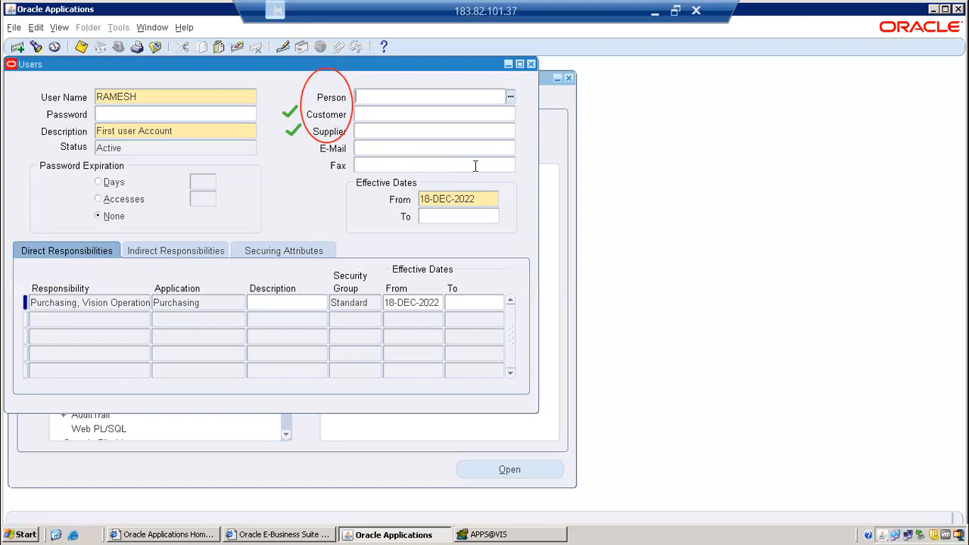
{"action": "key", "text": "Tab"}
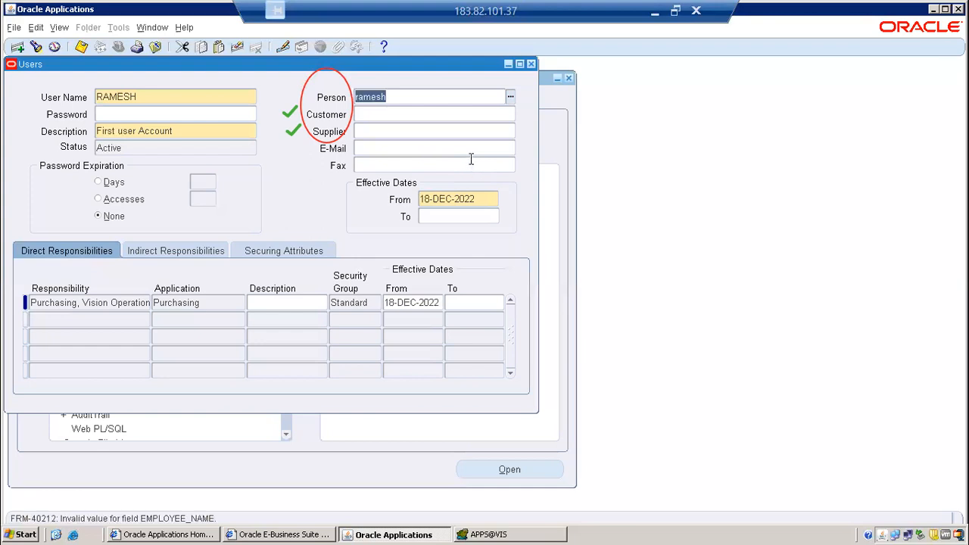
{"action": "key", "text": "Tab"}
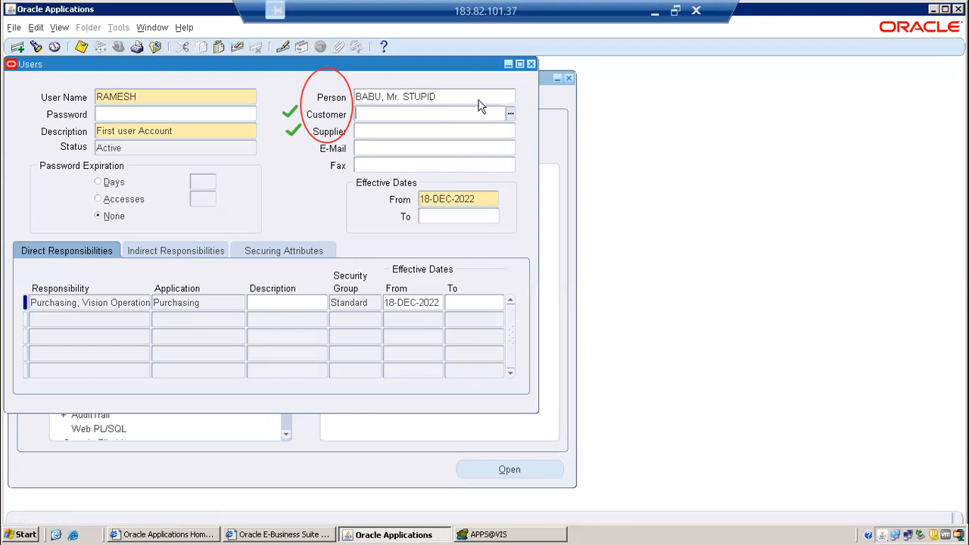
{"action": "left_click", "coordinate": [471, 101]}
{"action": "double_click", "coordinate": [475, 99]}
{"action": "left_click_drag", "start_coordinate": [474, 96], "coordinate": [354, 99]}
{"action": "key", "text": "Delete"}
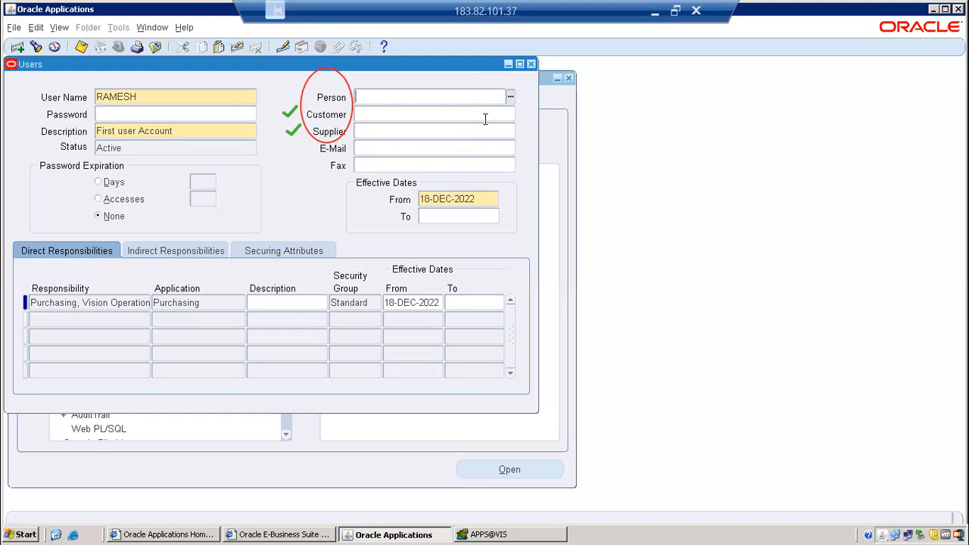
Search the person list with % before the employee's name, link the new employee to the user, and save the record.
{"action": "key", "text": "ctrl+l"}
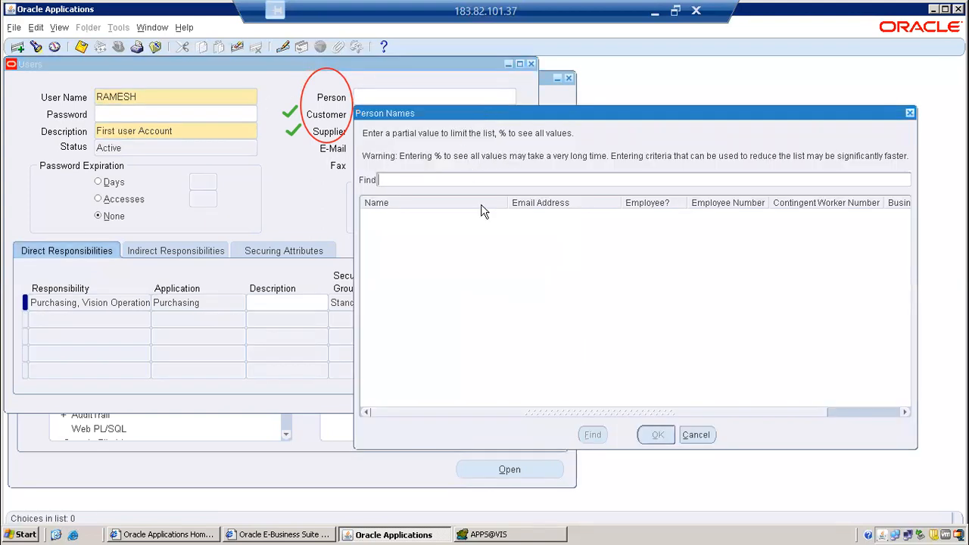
{"action": "type", "text": "%ramesh"}
{"action": "key", "text": "Return"}
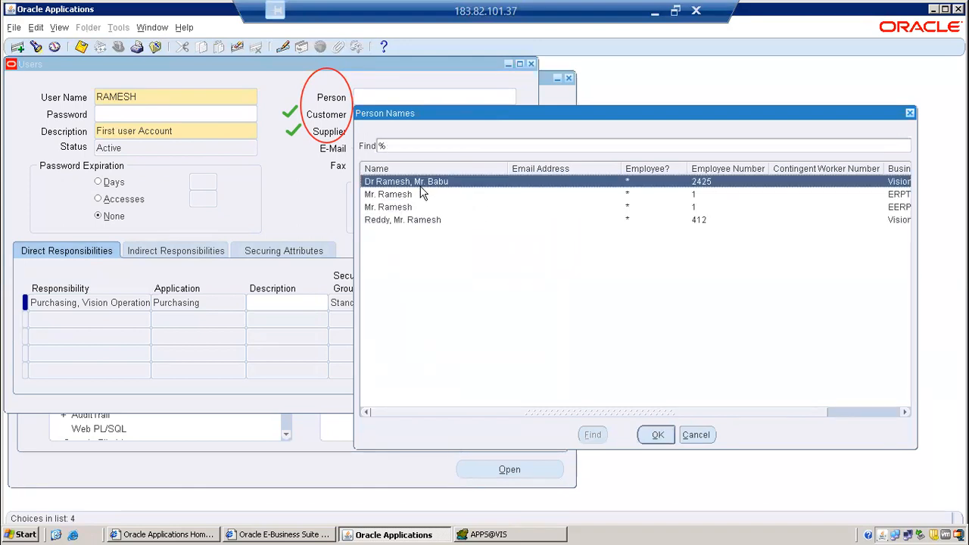
{"action": "left_click", "coordinate": [657, 437]}
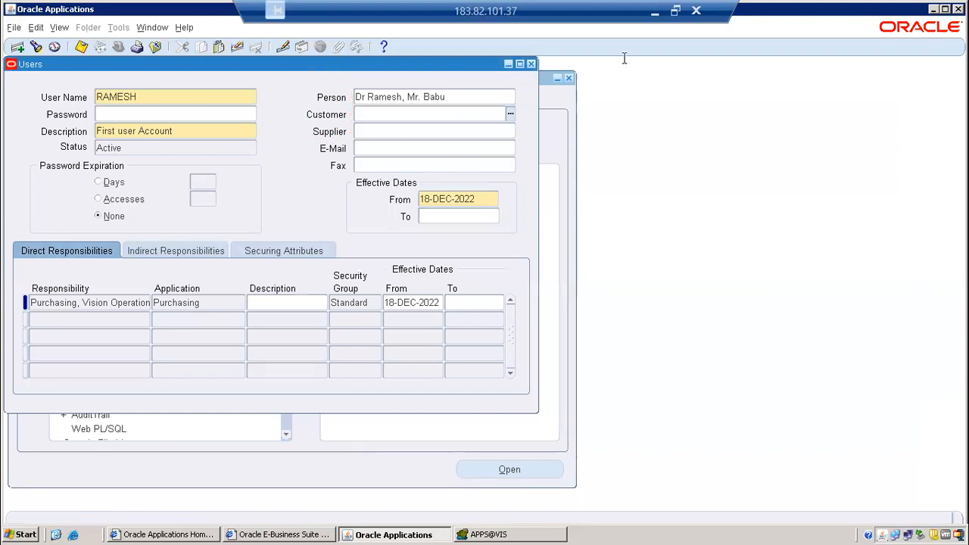
{"action": "left_click", "coordinate": [450, 114]}
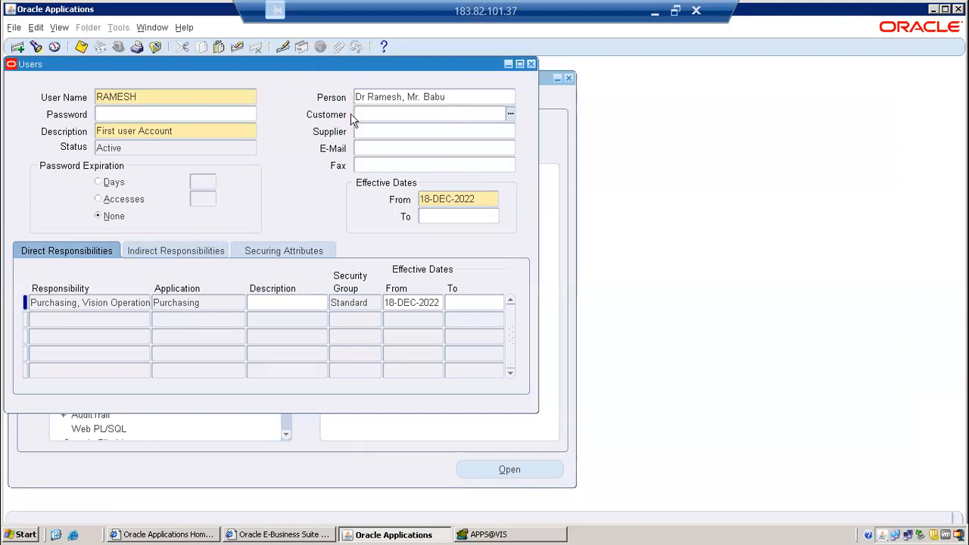
{"action": "left_click", "coordinate": [80, 47]}
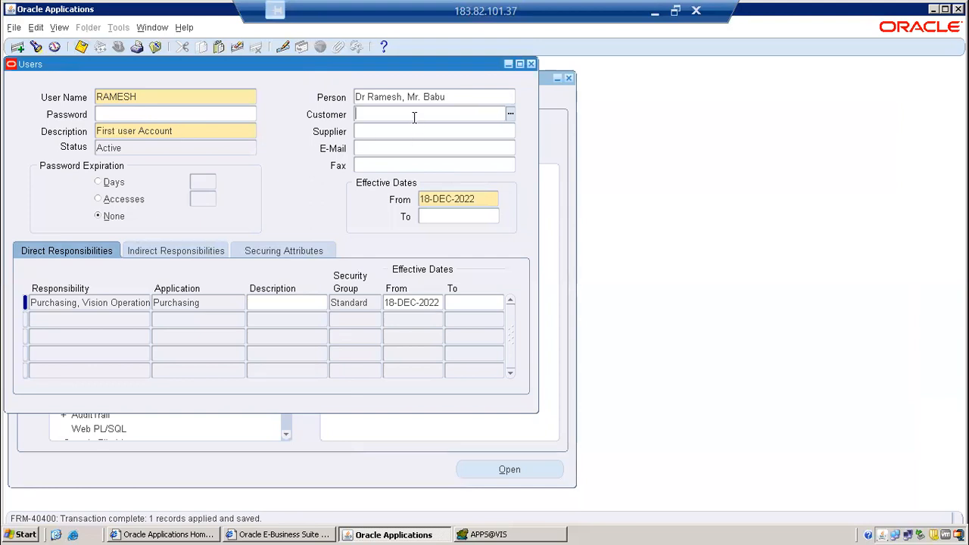
Review the saved user's name, the linked person and the assigned purchasing responsibility.
{"action": "left_click", "coordinate": [144, 96]}
{"action": "key", "text": "shift+Home"}
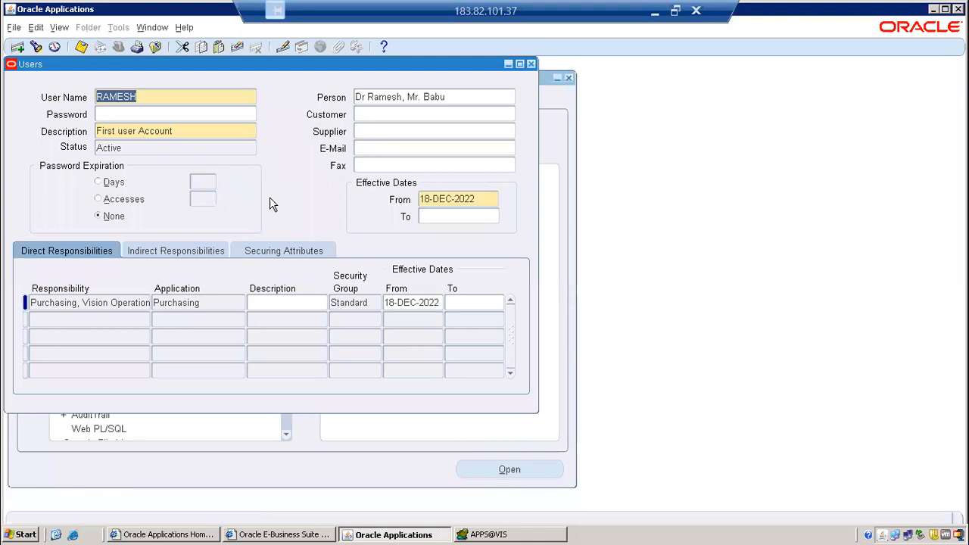
{"action": "left_click", "coordinate": [459, 96]}
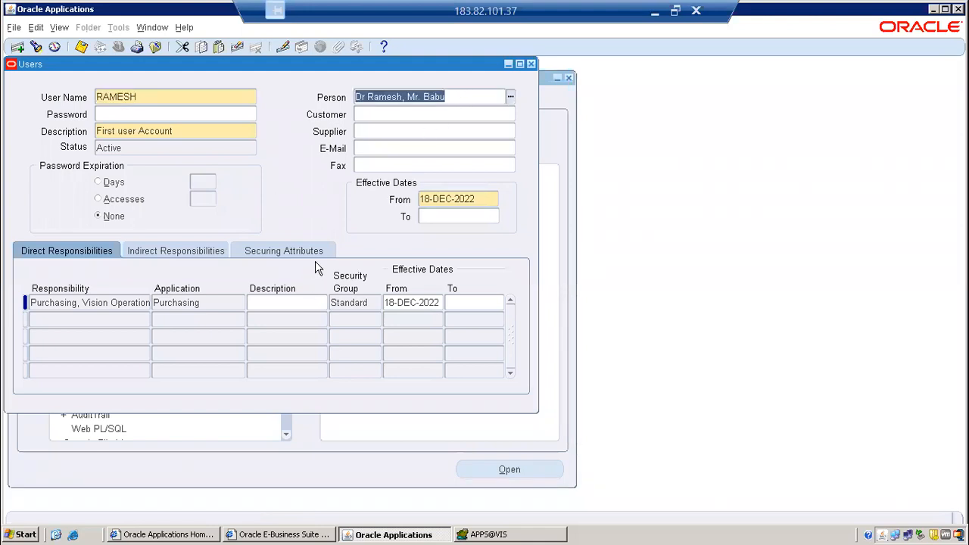
{"action": "left_click", "coordinate": [147, 96]}
{"action": "key", "text": "shift+Home"}
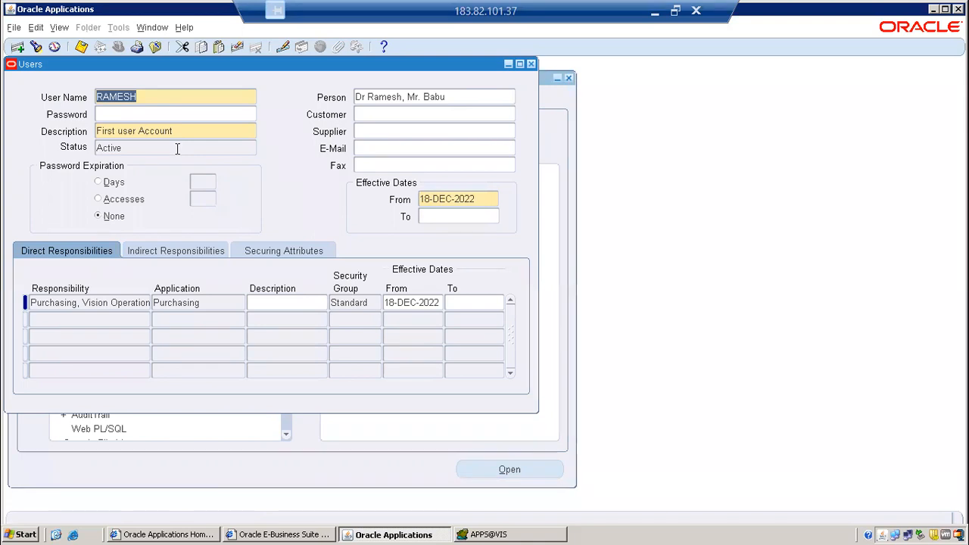
{"action": "left_click", "coordinate": [448, 97]}
{"action": "key", "text": "shift+Home"}
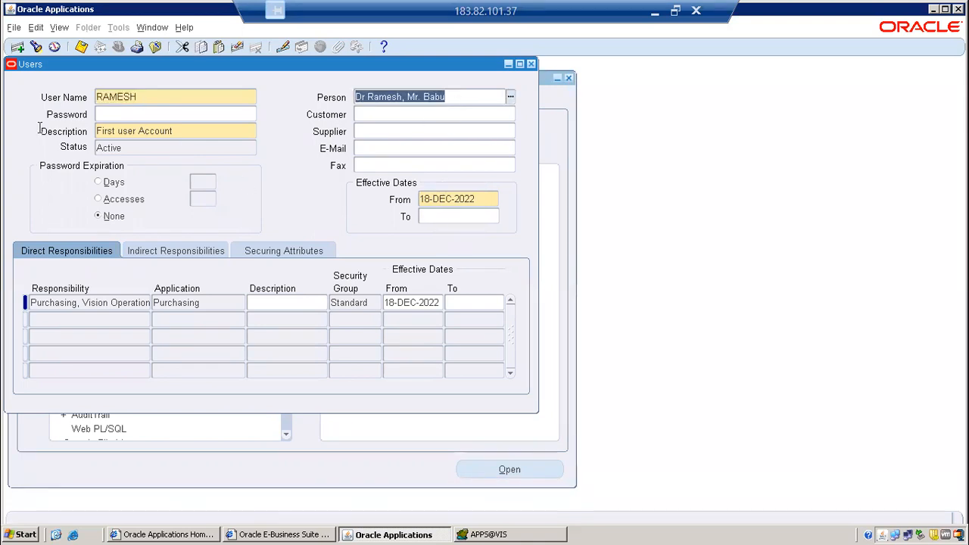
{"action": "double_click", "coordinate": [156, 97]}
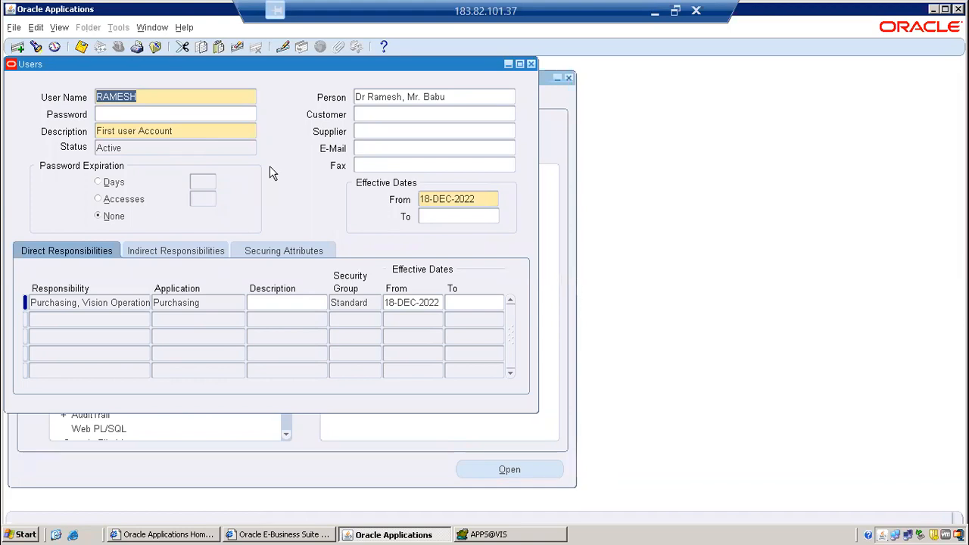
{"action": "left_click", "coordinate": [110, 302]}
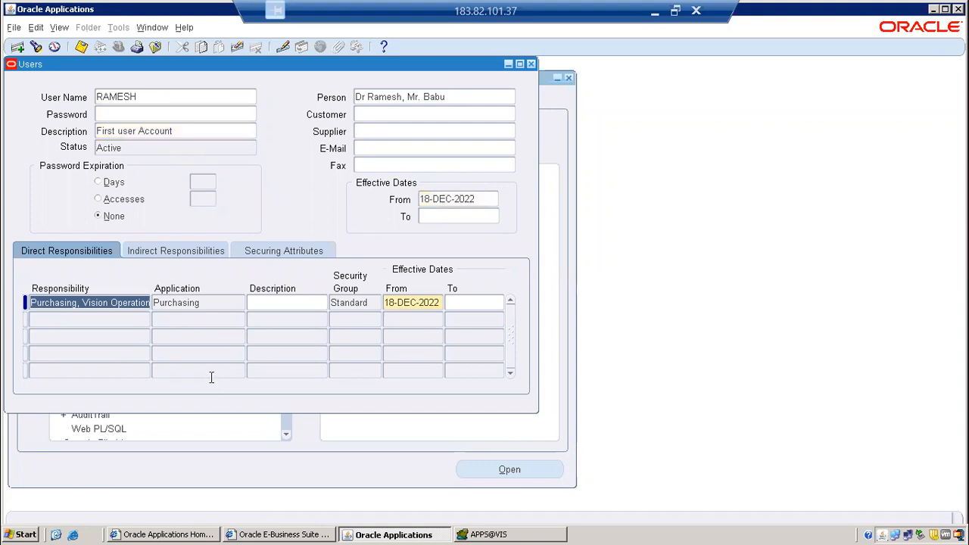
Check the linked person on the user record, and highlight the "Make employee as Buyer" task in the Toad checklist.
{"action": "left_click", "coordinate": [458, 98]}
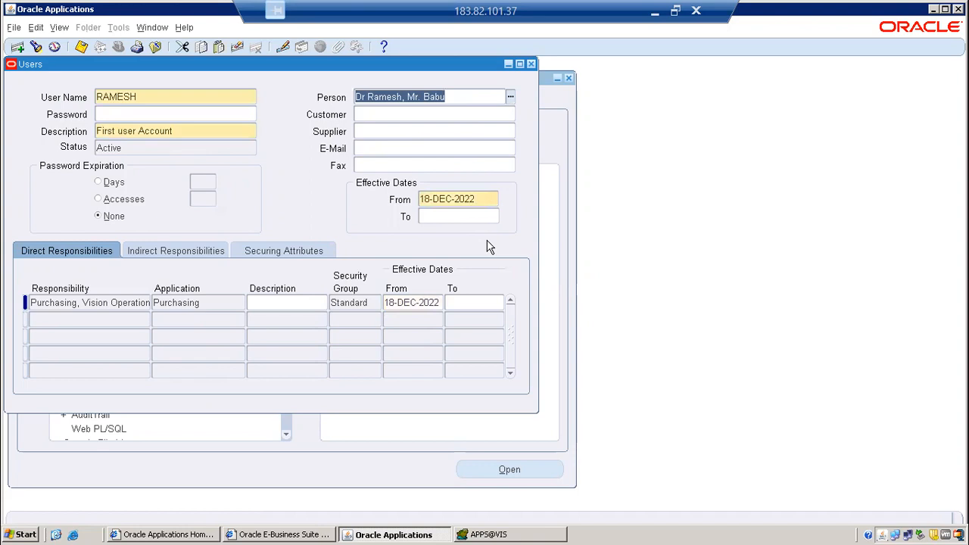
{"action": "left_click", "coordinate": [497, 535]}
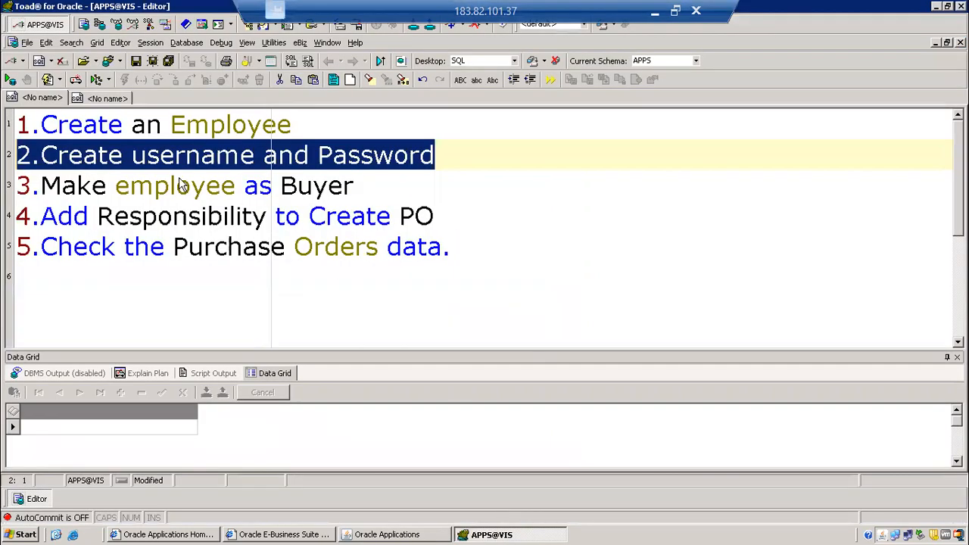
{"action": "left_click", "coordinate": [22, 188]}
{"action": "left_click_drag", "start_coordinate": [22, 188], "coordinate": [362, 189]}
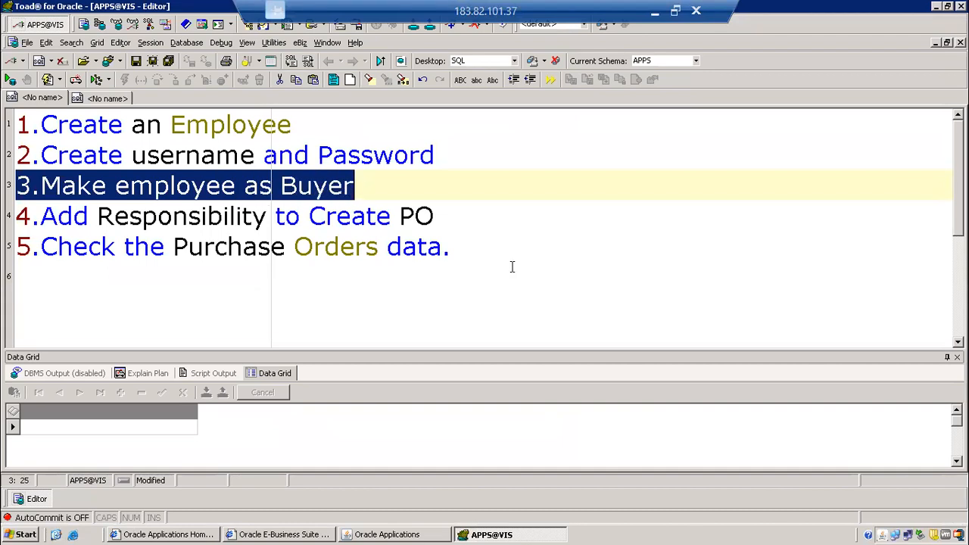
{"action": "left_click", "coordinate": [389, 189]}
{"action": "left_click_drag", "start_coordinate": [279, 181], "coordinate": [373, 182]}
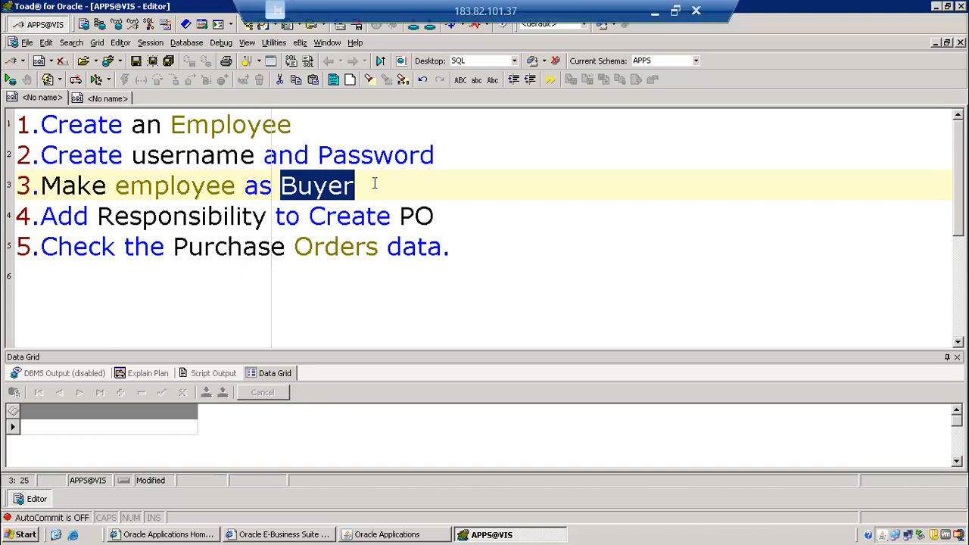
{"action": "left_click", "coordinate": [375, 534]}
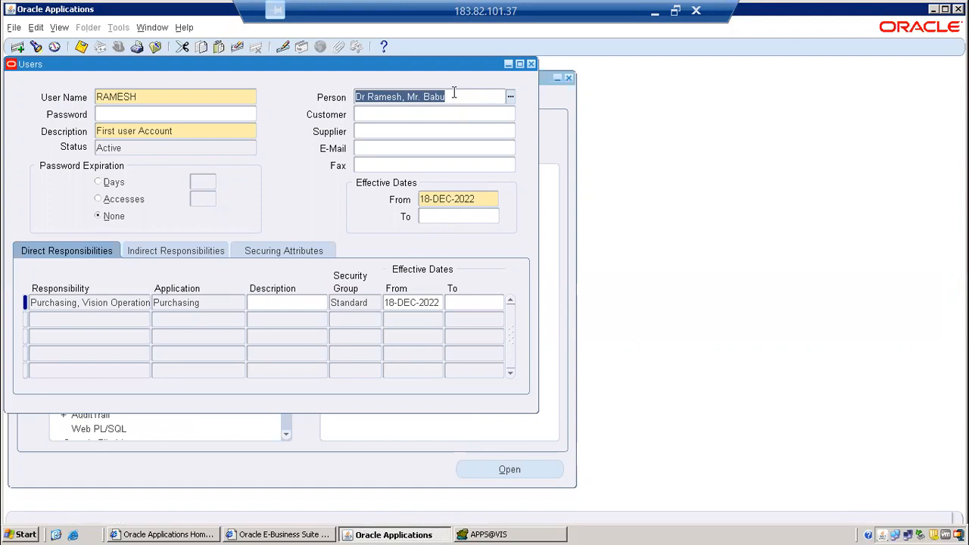
Close the Users form and switch to the "Purchasing, Vision Operations (USA)" responsibility by searching for purchasing.
{"action": "left_click", "coordinate": [531, 65]}
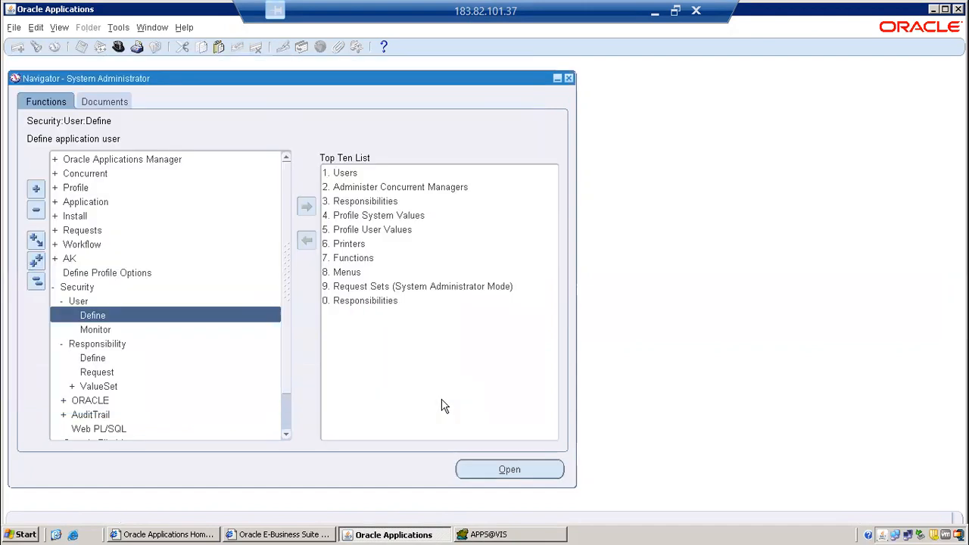
{"action": "left_click", "coordinate": [117, 46]}
{"action": "type", "text": "purchasing%"}
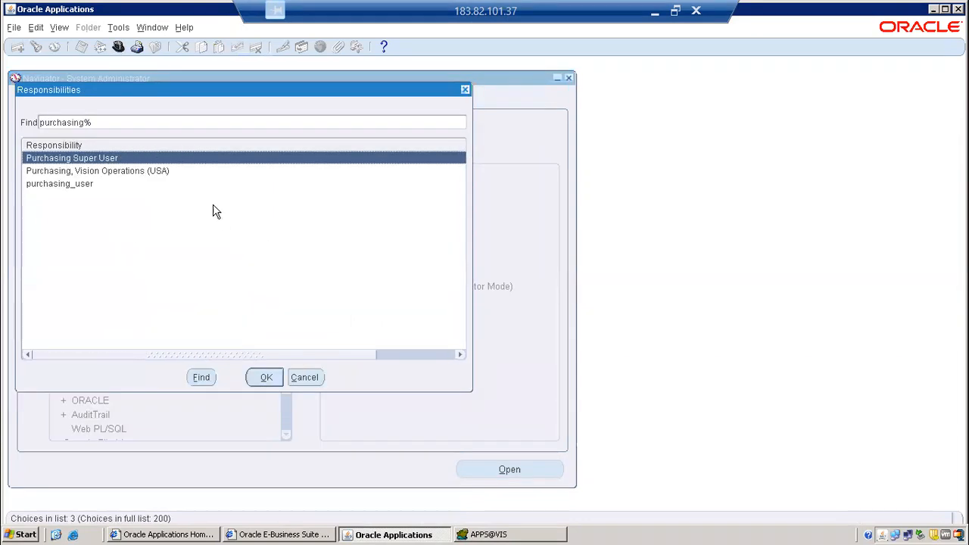
{"action": "left_click", "coordinate": [175, 171]}
{"action": "left_click", "coordinate": [265, 377]}
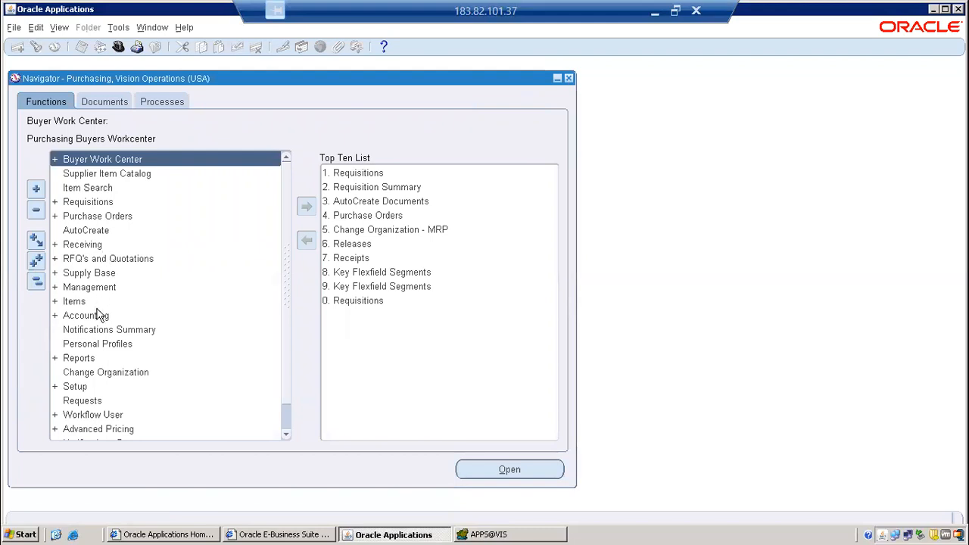
Open the Buyers page from the Personnel functions under Setup, and maximize its window.
{"action": "double_click", "coordinate": [102, 387]}
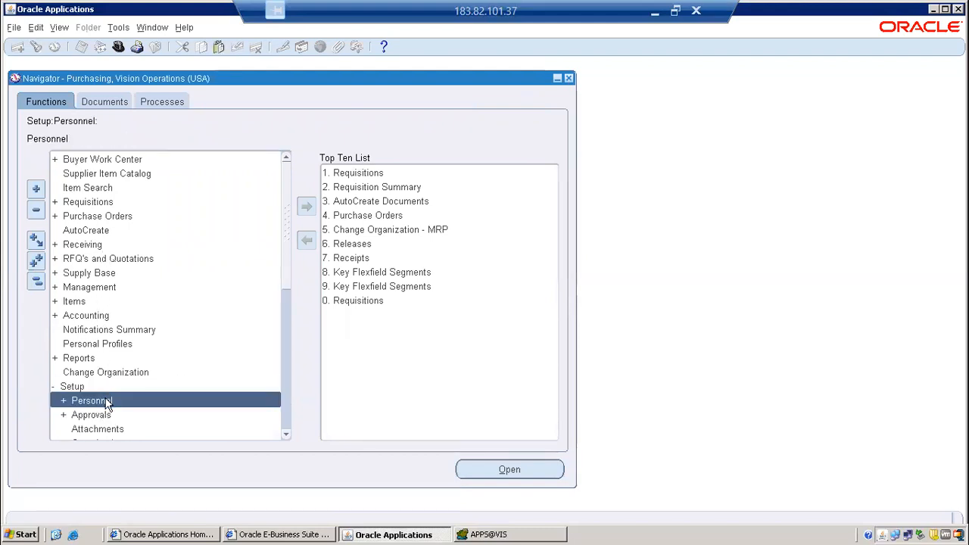
{"action": "double_click", "coordinate": [106, 401]}
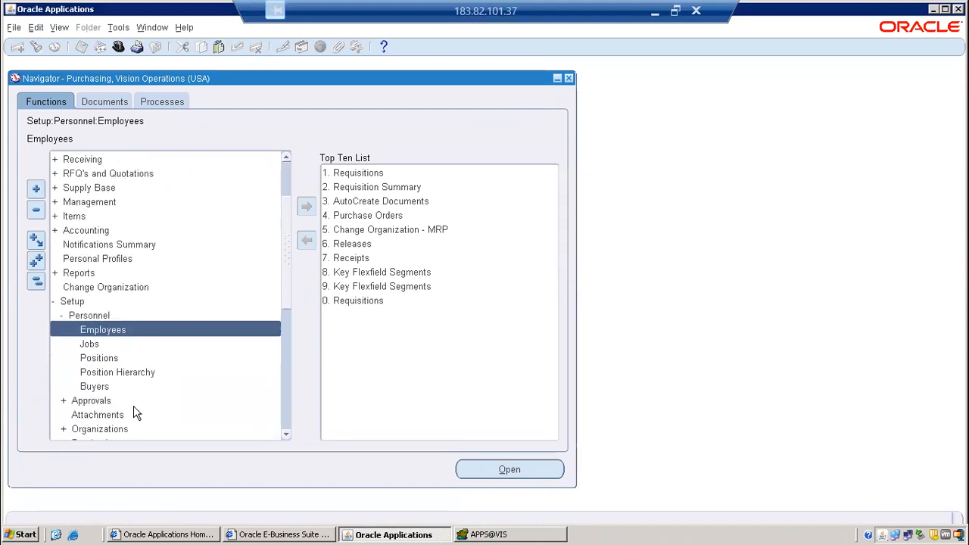
{"action": "double_click", "coordinate": [113, 387]}
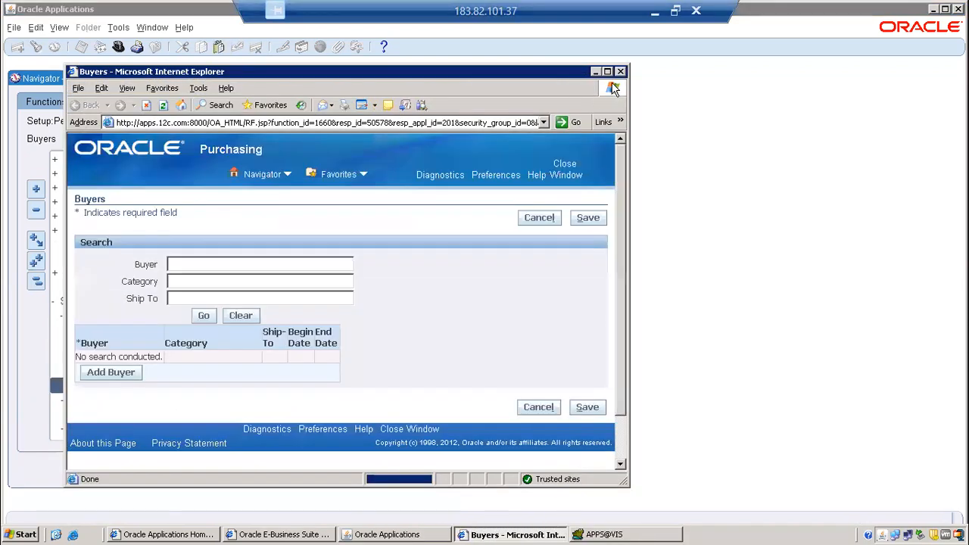
{"action": "left_click", "coordinate": [607, 71]}
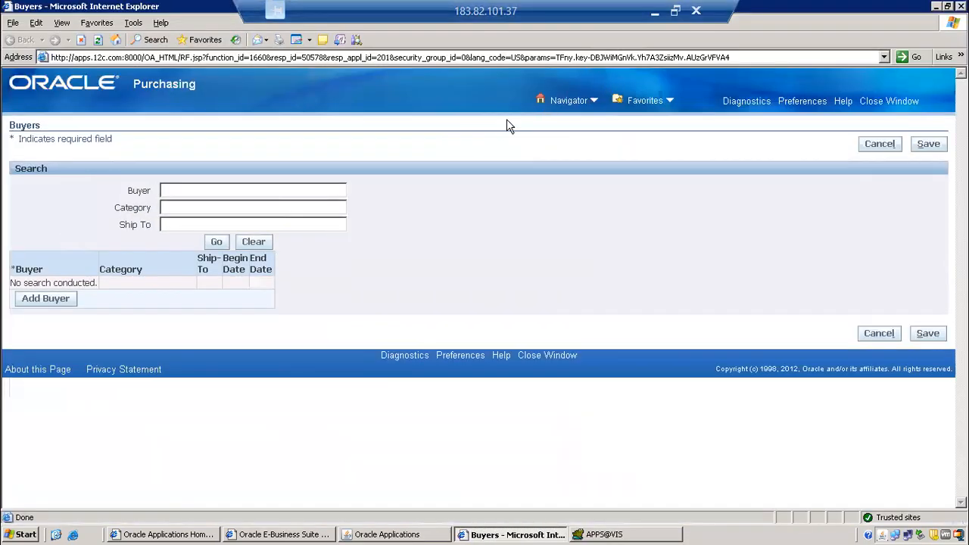
Add a buyer row and fill its Buyer field with the new employee, using % wildcards around the name.
{"action": "left_click", "coordinate": [54, 301]}
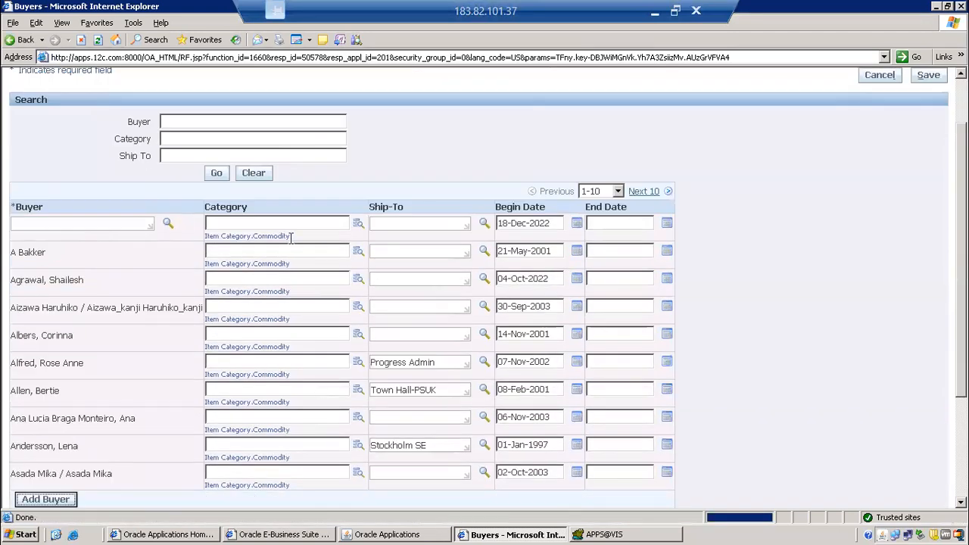
{"action": "left_click", "coordinate": [118, 222]}
{"action": "type", "text": "D"}
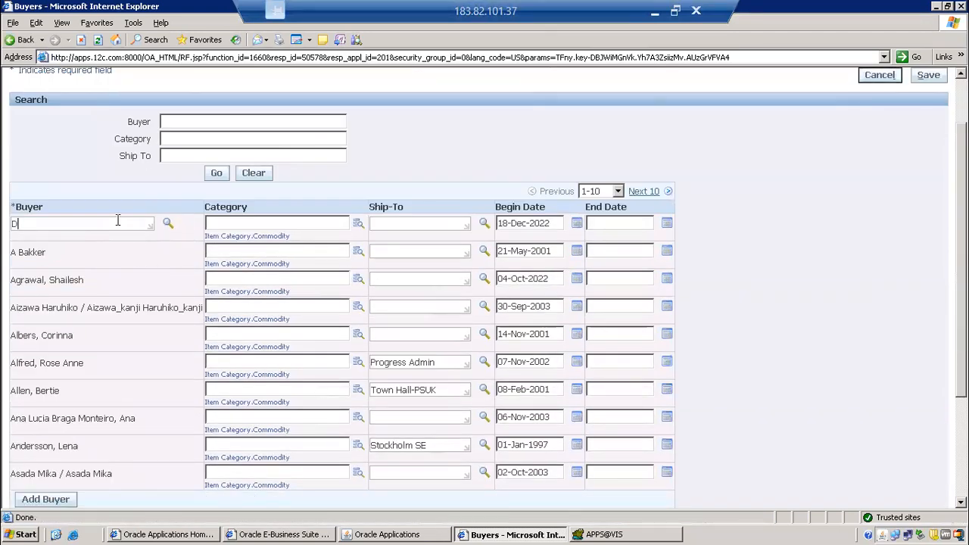
{"action": "type", "text": "r%"}
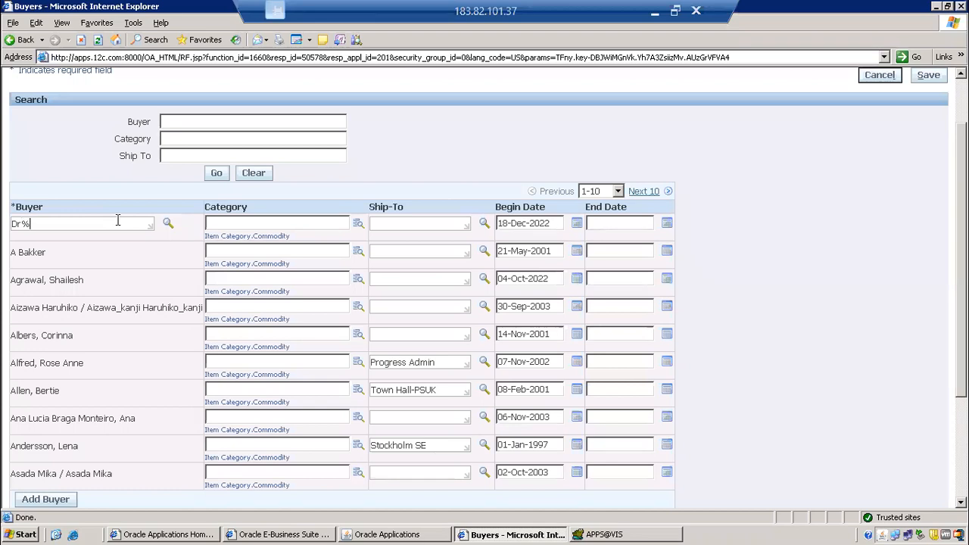
{"action": "type", "text": "Ramesh%"}
{"action": "key", "text": "Tab"}
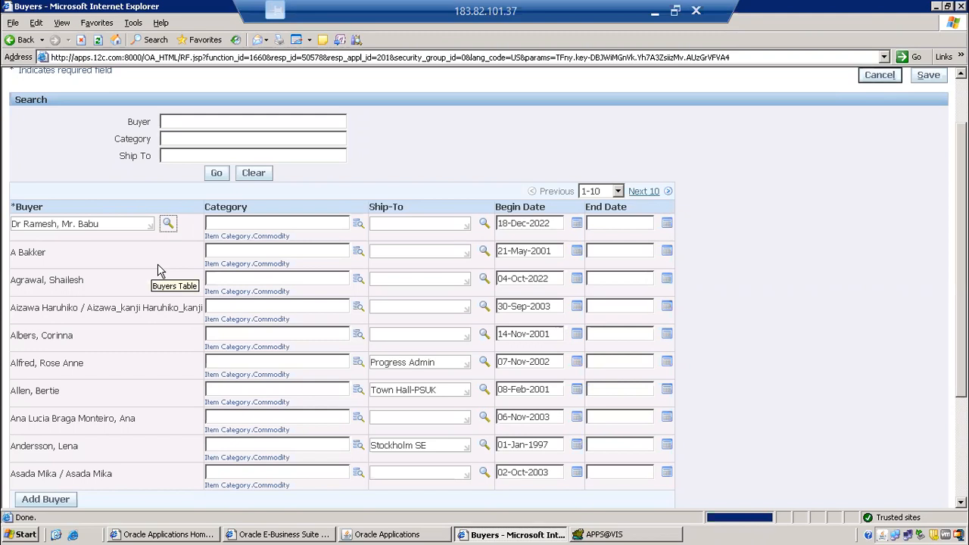
{"action": "key", "text": "Tab"}
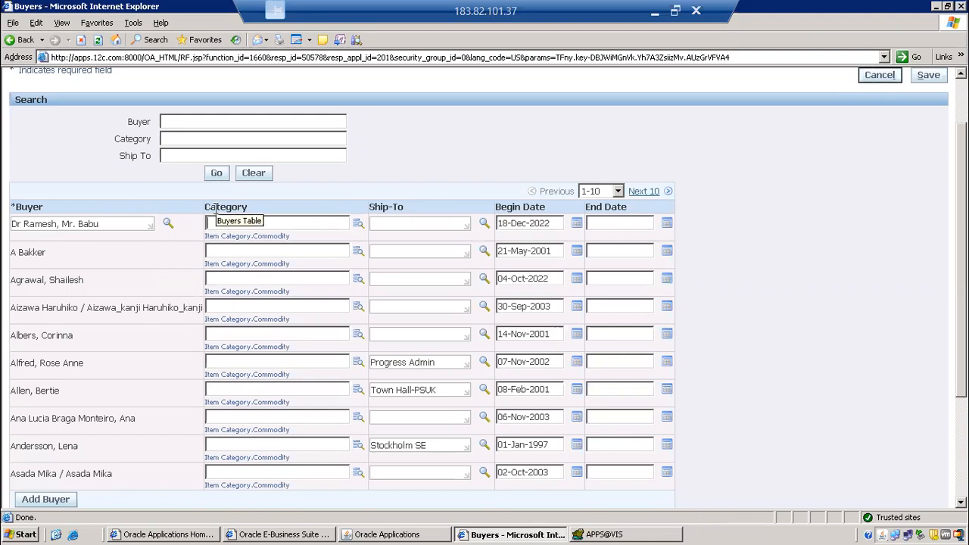
Set the new buyer's Ship-To location to Redwood City by searching for Red, and save the buyer record.
{"action": "left_click", "coordinate": [424, 225]}
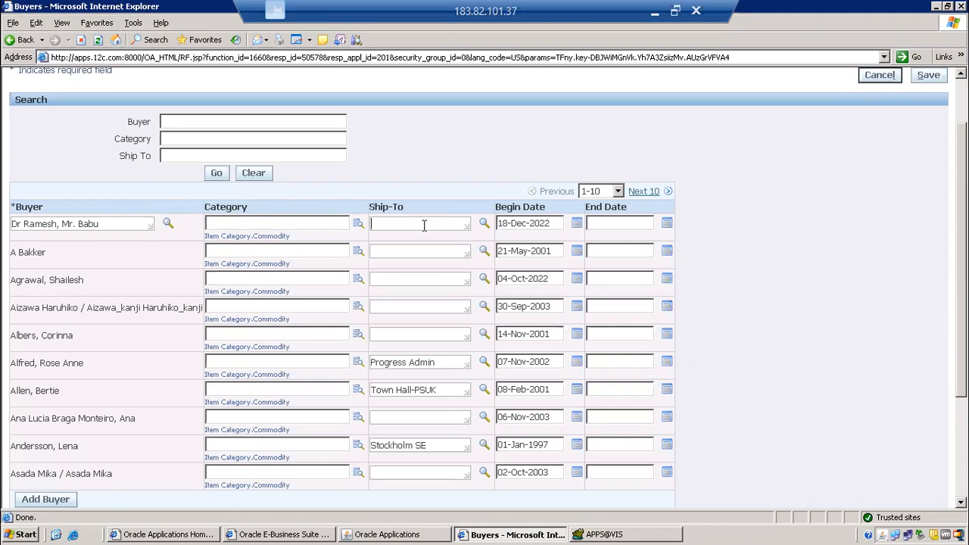
{"action": "type", "text": "Red"}
{"action": "key", "text": "Tab"}
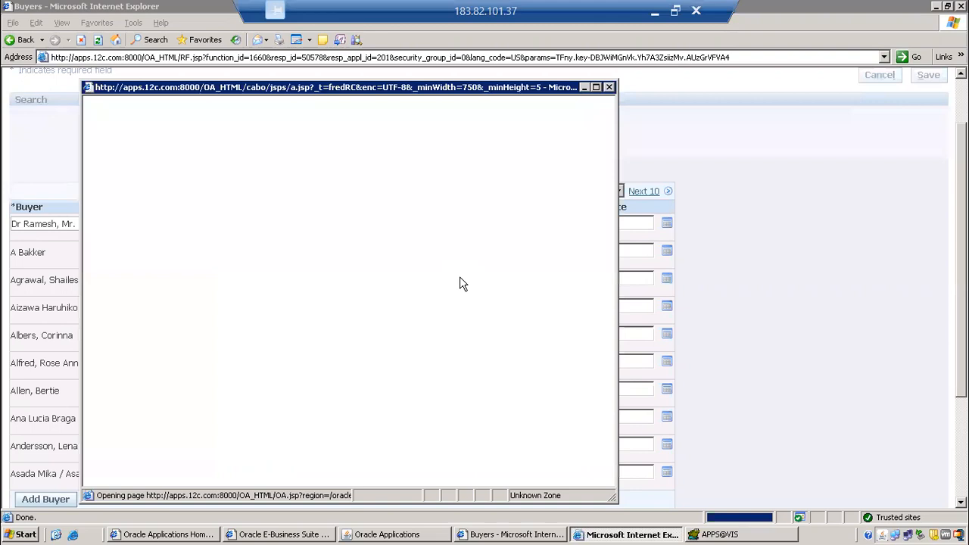
{"action": "left_click", "coordinate": [167, 274]}
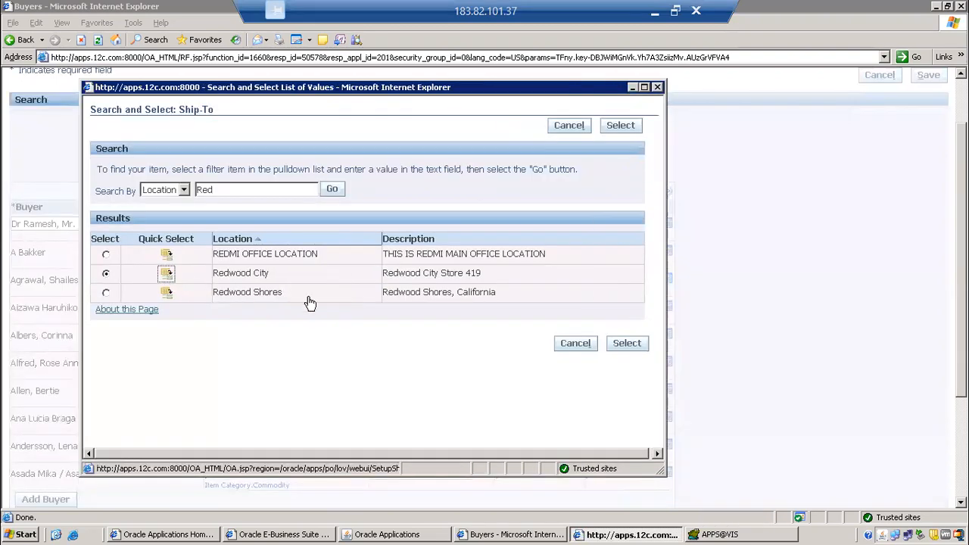
{"action": "left_click_drag", "start_coordinate": [559, 223], "coordinate": [477, 224]}
{"action": "left_click", "coordinate": [617, 223]}
{"action": "scroll", "coordinate": [833, 189], "scroll_direction": "up", "scroll_amount": 2}
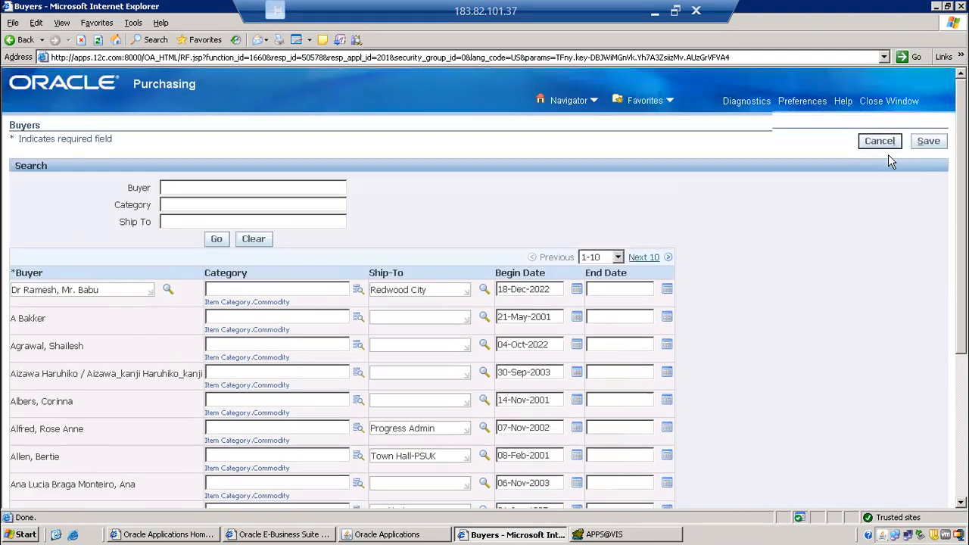
{"action": "left_click", "coordinate": [920, 149]}
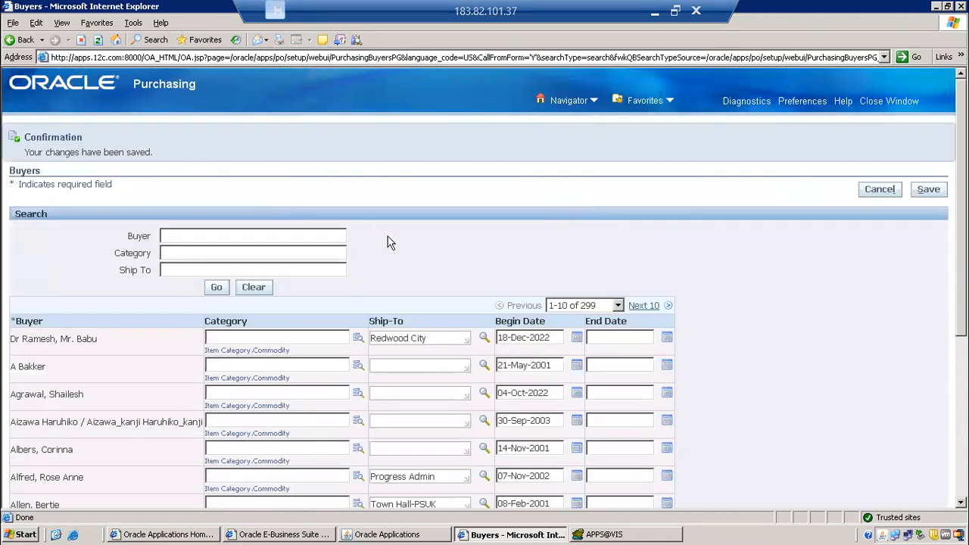
Search the Buyers page for the new employee's name with % wildcards and check the saved buyer row.
{"action": "scroll", "coordinate": [46, 229], "scroll_direction": "down", "scroll_amount": 3}
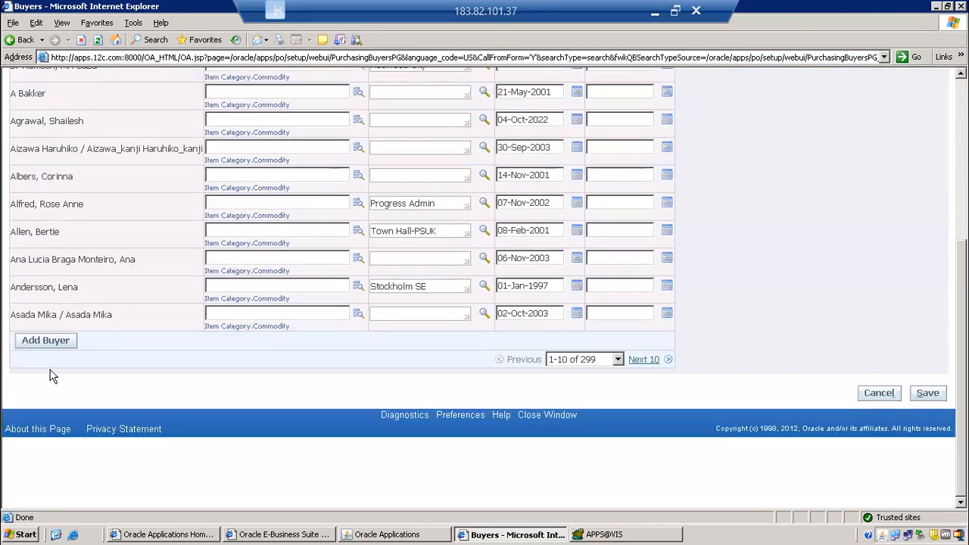
{"action": "scroll", "coordinate": [214, 362], "scroll_direction": "up", "scroll_amount": 4}
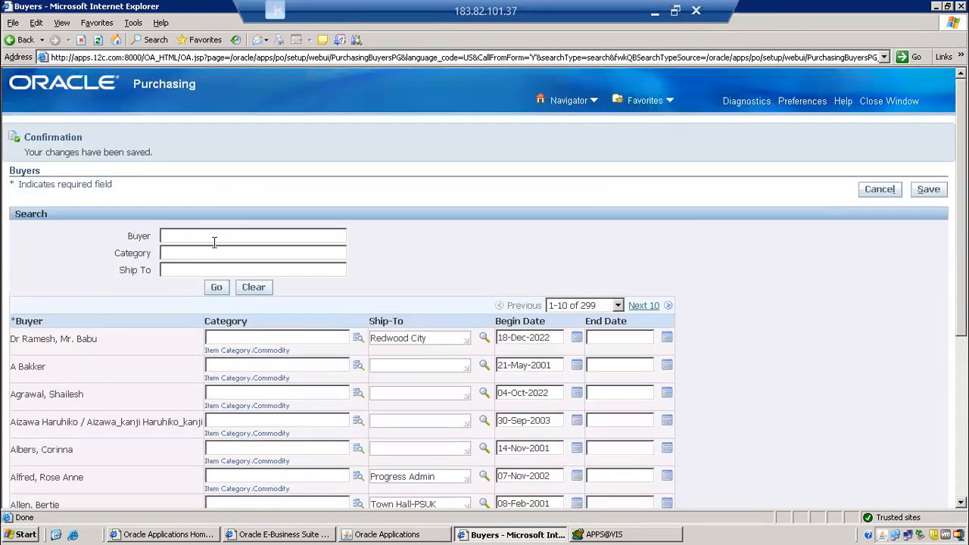
{"action": "left_click", "coordinate": [216, 236]}
{"action": "type", "text": "Dr%"}
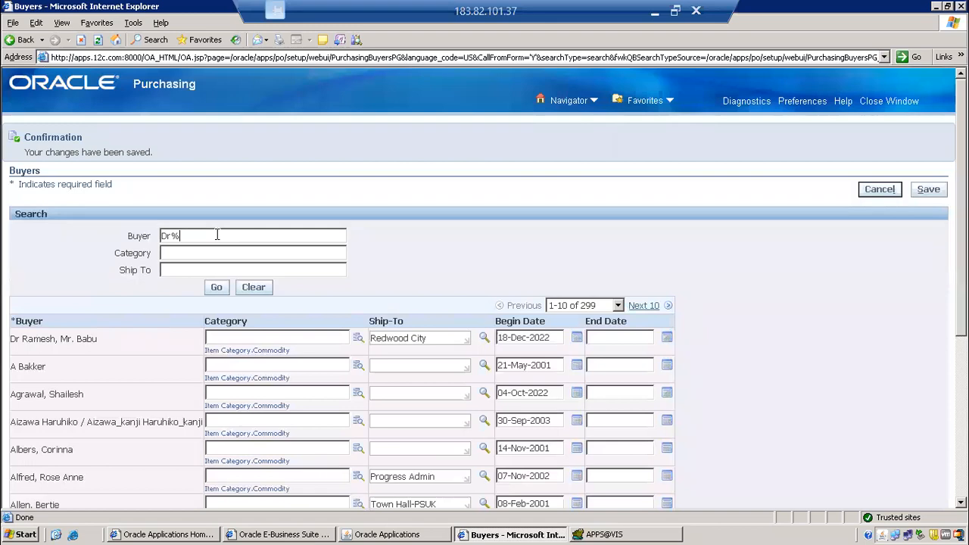
{"action": "type", "text": "Ramesh%"}
{"action": "left_click", "coordinate": [216, 288]}
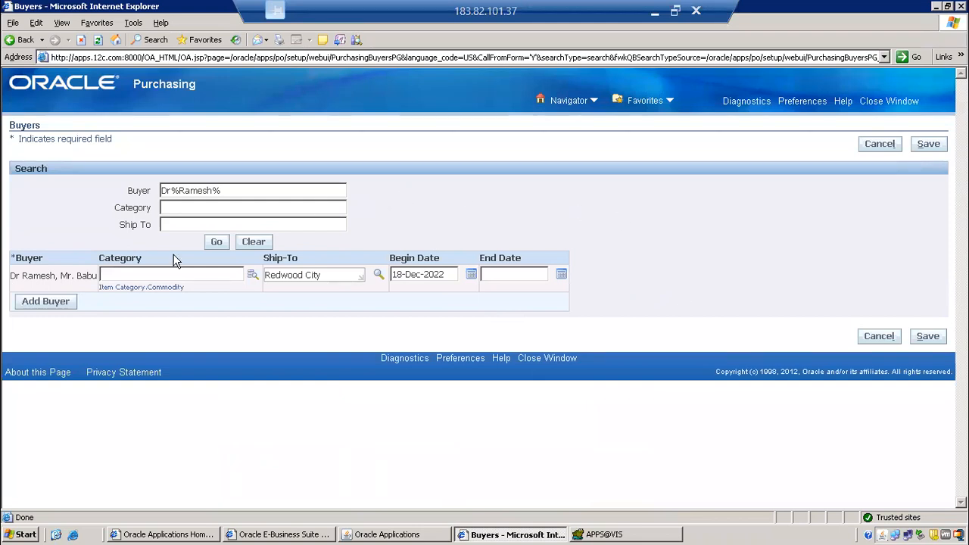
{"action": "triple_click", "coordinate": [63, 275]}
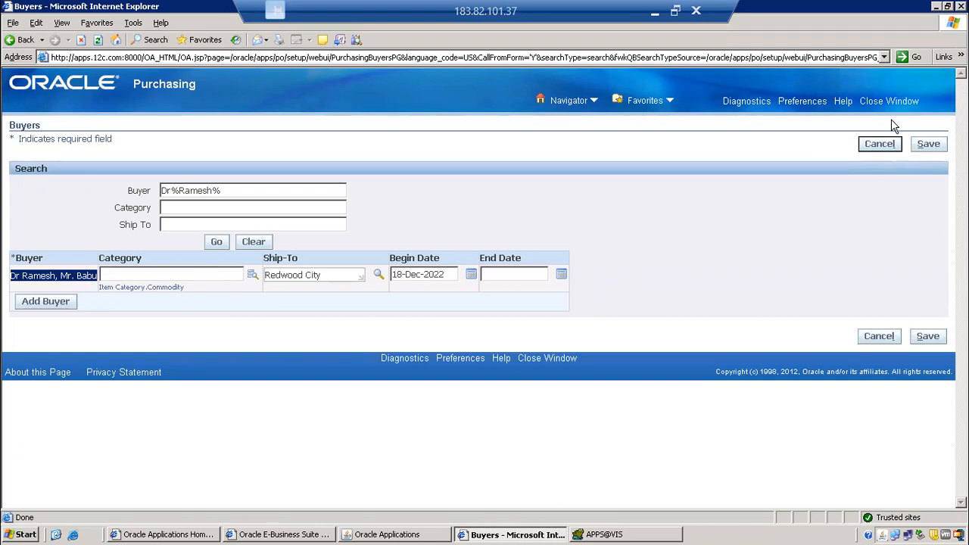
Close the Buyers page, exit Oracle Applications, and close the leftover Oracle E-Business Suite browser window.
{"action": "left_click", "coordinate": [902, 101]}
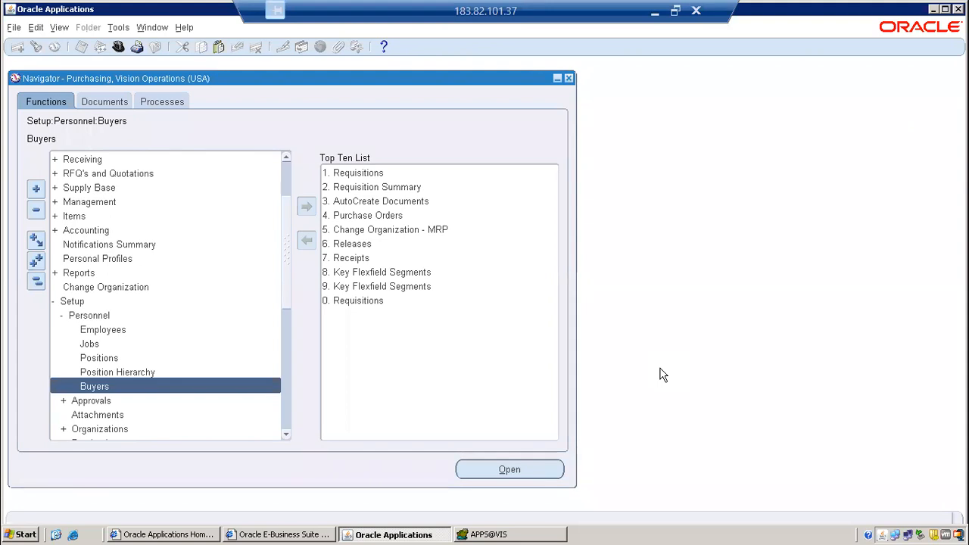
{"action": "left_click", "coordinate": [13, 29]}
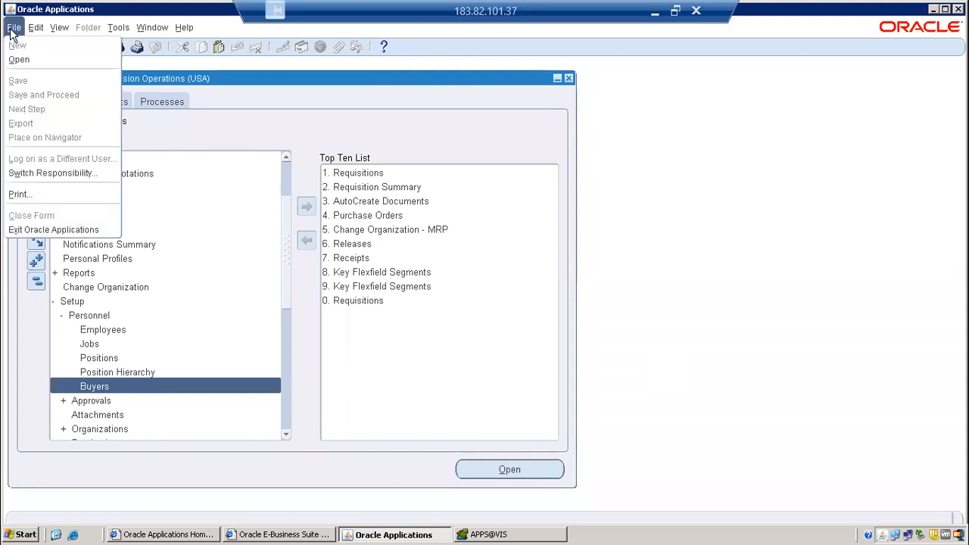
{"action": "left_click", "coordinate": [48, 230]}
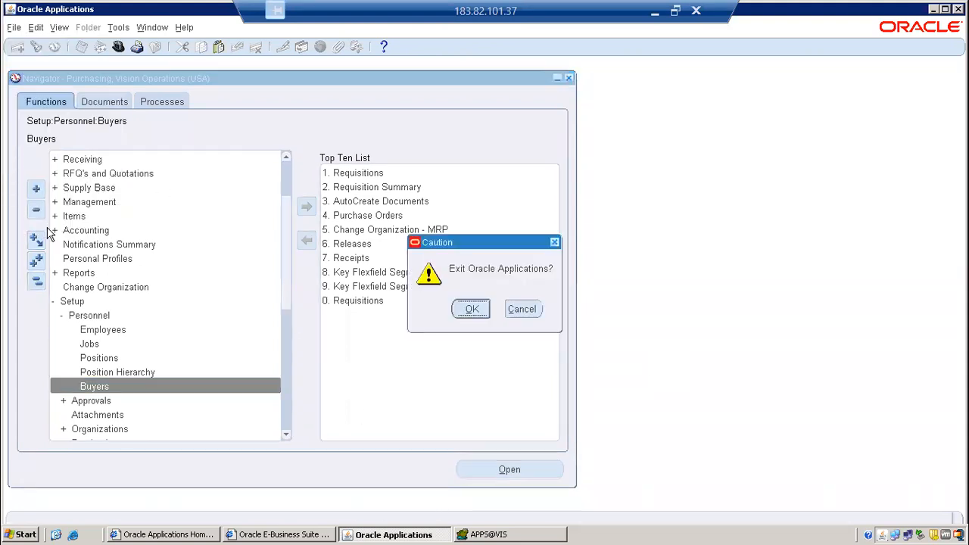
{"action": "left_click", "coordinate": [463, 309]}
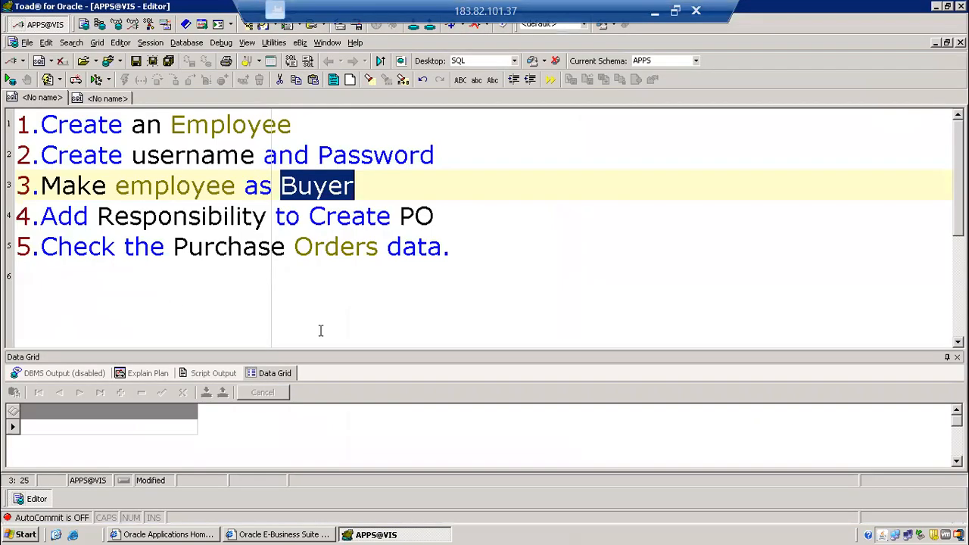
{"action": "left_click", "coordinate": [322, 534]}
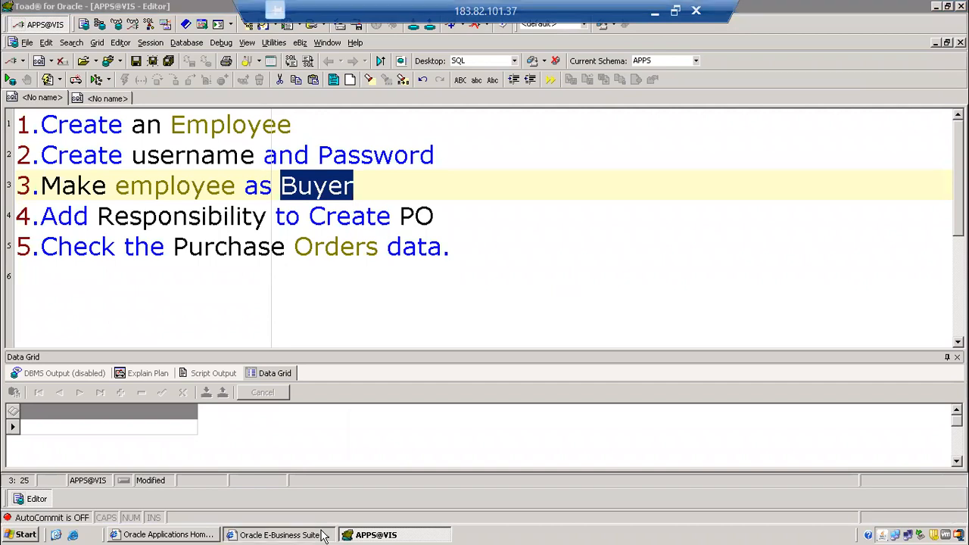
{"action": "right_click", "coordinate": [322, 535]}
{"action": "left_click", "coordinate": [346, 524]}
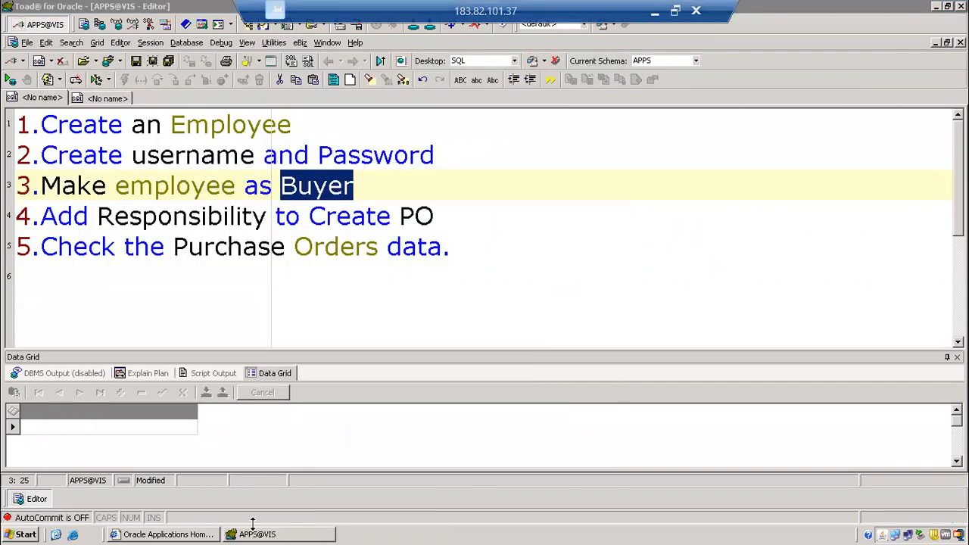
Log out of the current E-Business Suite session from the home page and activate the login page's User Name field.
{"action": "left_click", "coordinate": [204, 535]}
{"action": "left_click", "coordinate": [815, 99]}
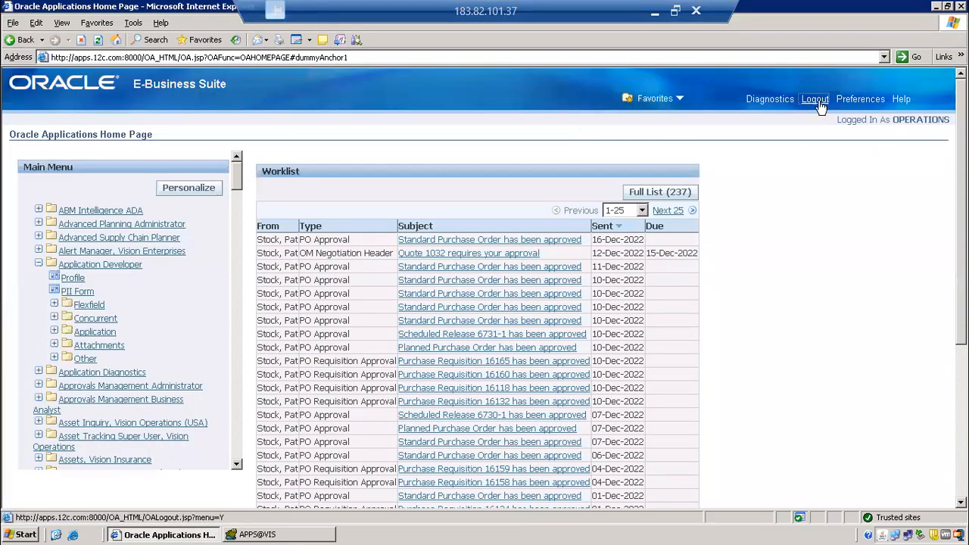
{"action": "left_click", "coordinate": [469, 165]}
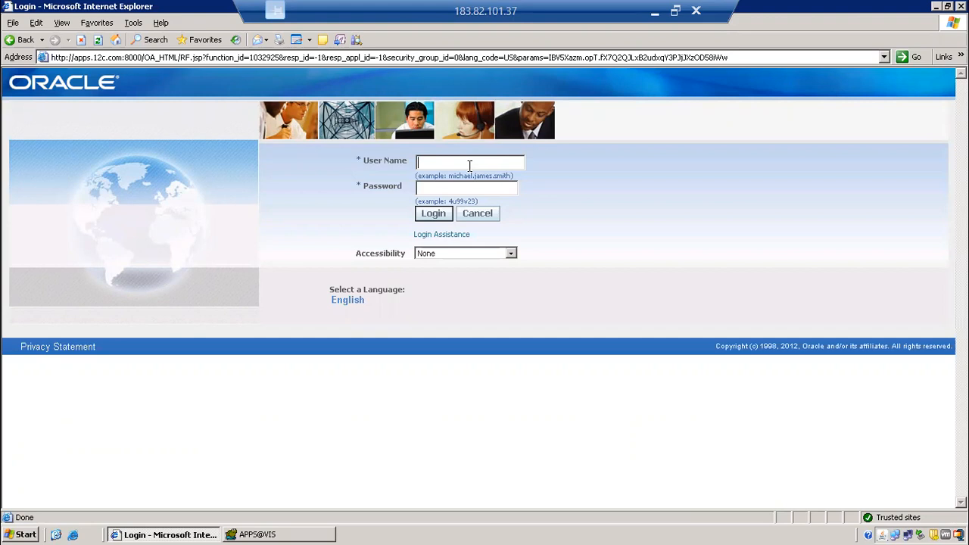
Log in to E-Business Suite with the new employee's user name and initial password.
{"action": "type", "text": "RAMESH"}
{"action": "key", "text": "Tab"}
{"action": "type", "text": "welcome"}
{"action": "key", "text": "Return"}
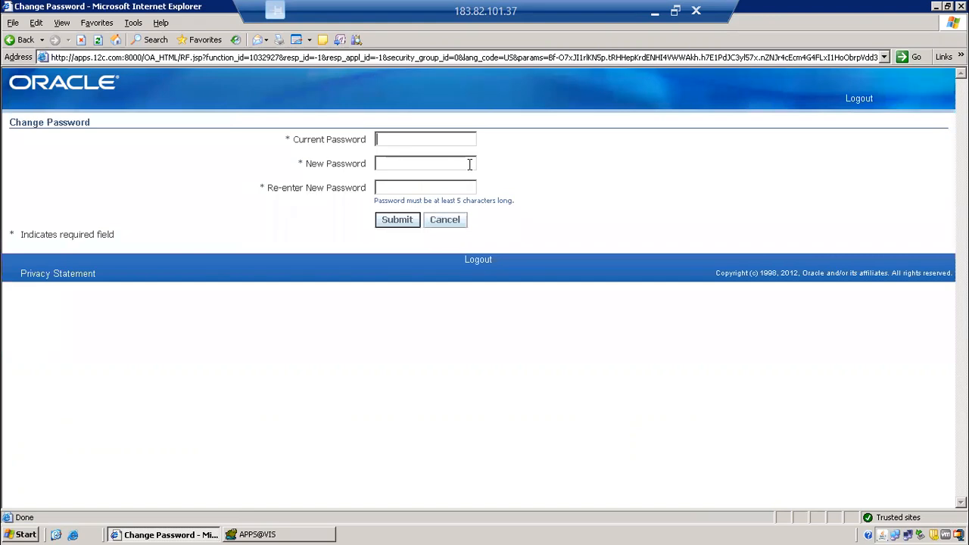
Submit the Change Password form with the current password and a new password entered twice.
{"action": "left_click_drag", "start_coordinate": [291, 138], "coordinate": [397, 157]}
{"action": "left_click", "coordinate": [405, 142]}
{"action": "type", "text": "welcome"}
{"action": "key", "text": "Tab"}
{"action": "type", "text": "welcome1"}
{"action": "key", "text": "Tab"}
{"action": "type", "text": "welcome1"}
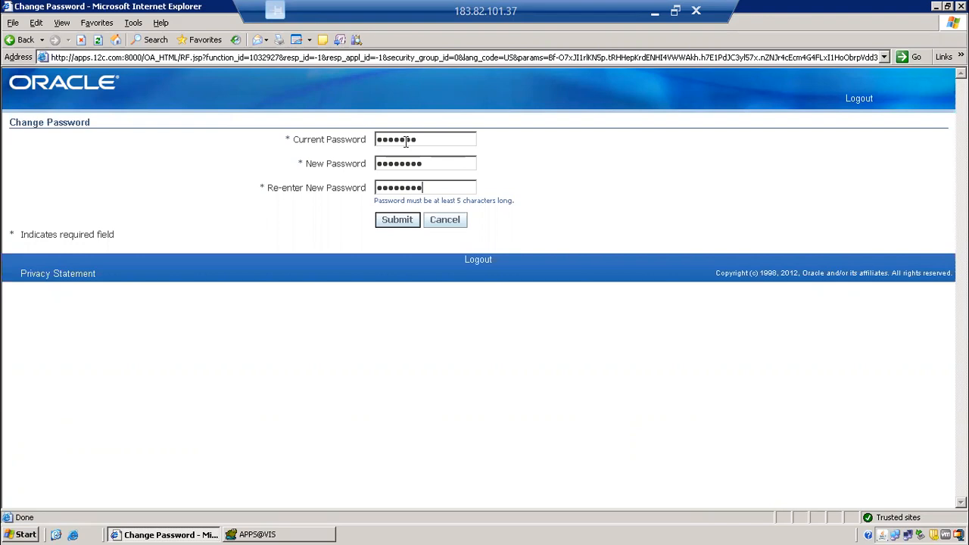
{"action": "left_click", "coordinate": [402, 220]}
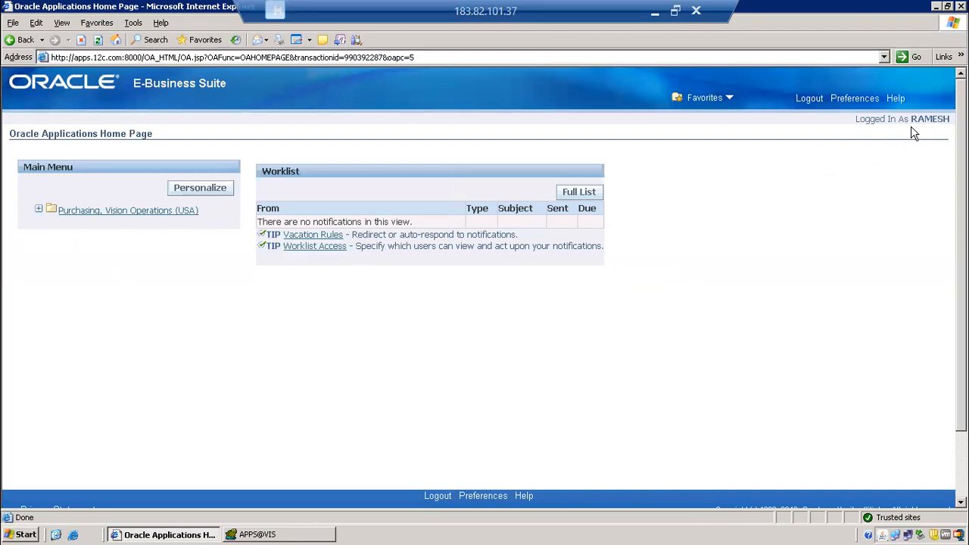
Check the logged-in user on the home page and expand the Purchasing, Vision Operations (USA) responsibility.
{"action": "double_click", "coordinate": [932, 119]}
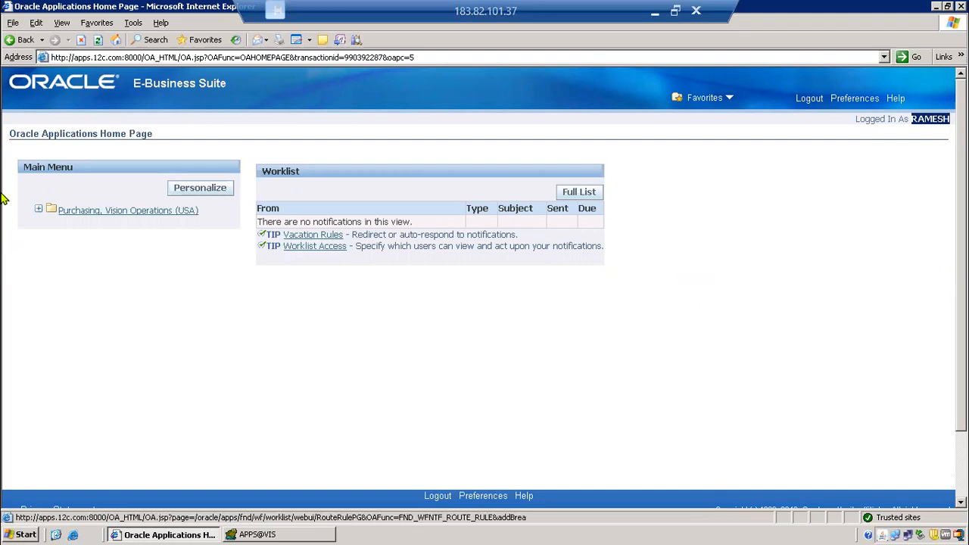
{"action": "left_click", "coordinate": [50, 211]}
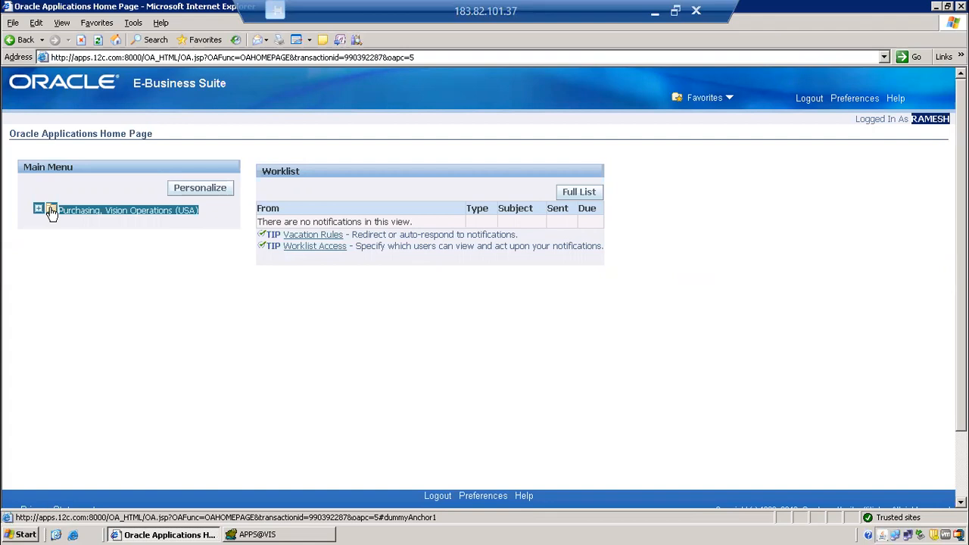
{"action": "left_click", "coordinate": [47, 233]}
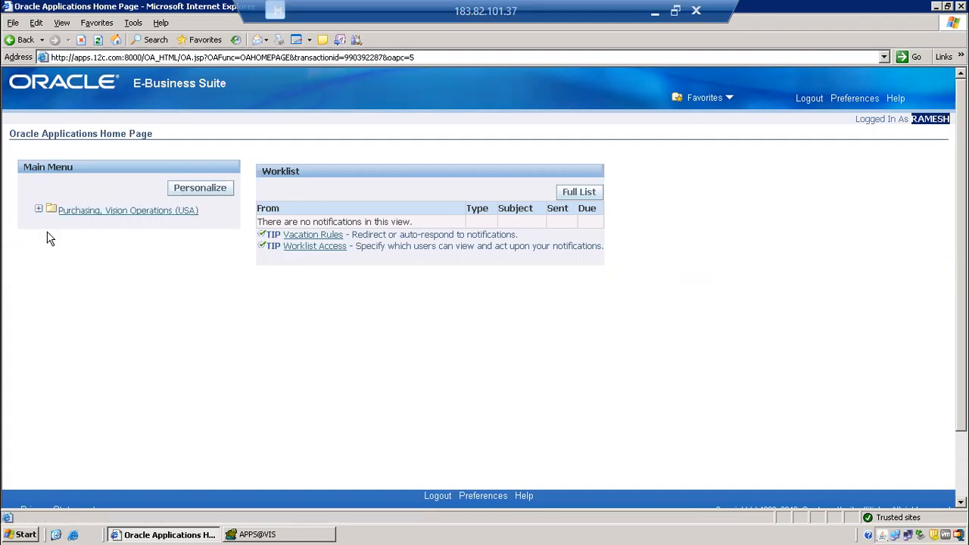
{"action": "left_click", "coordinate": [98, 296]}
{"action": "left_click", "coordinate": [38, 211]}
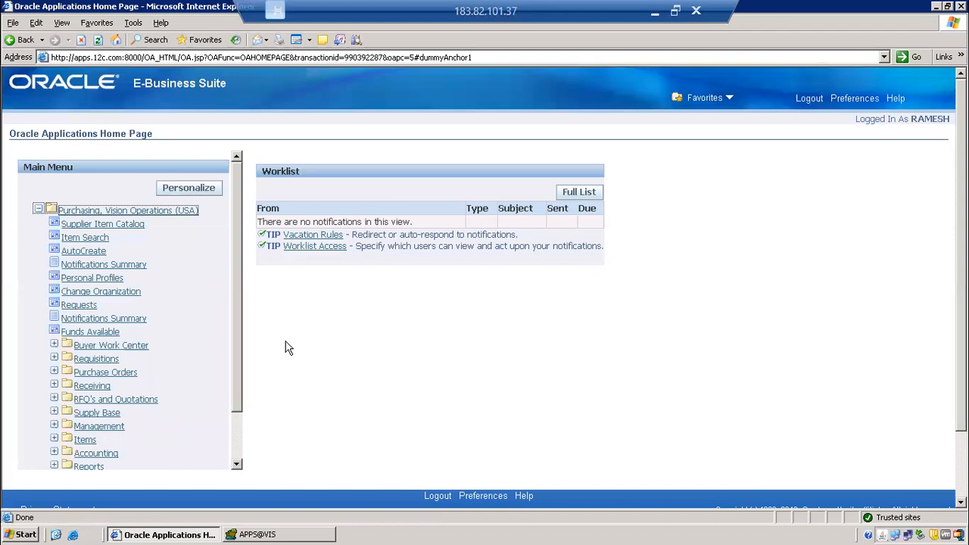
Launch Oracle Applications through Supplier Item Catalog, leaving the search form for an enlarged Navigator that shows the whole function list.
{"action": "left_click", "coordinate": [106, 225]}
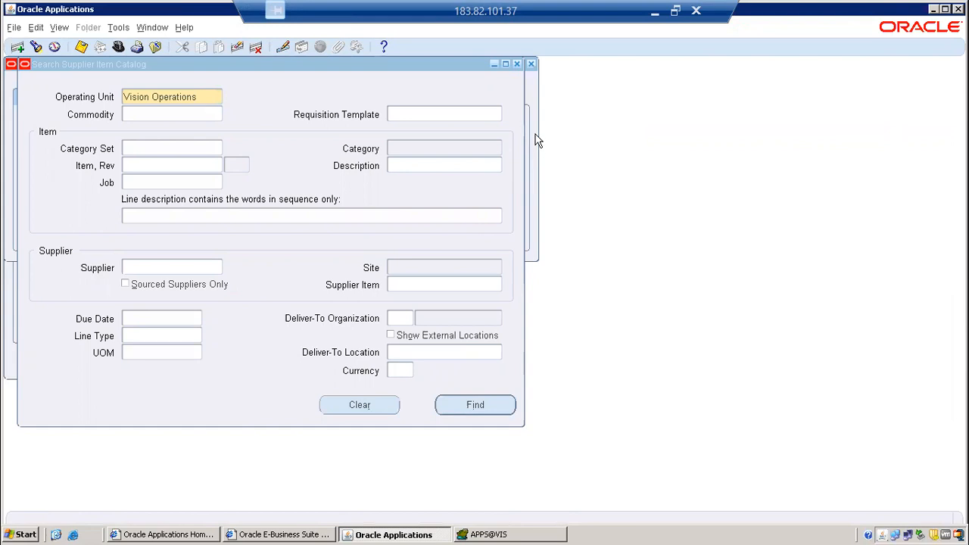
{"action": "left_click", "coordinate": [516, 97]}
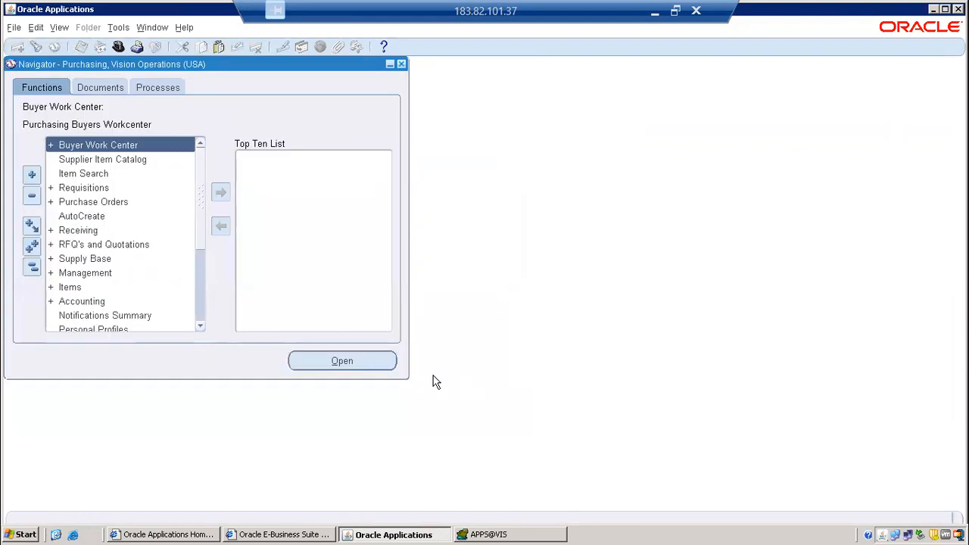
{"action": "left_click_drag", "start_coordinate": [409, 386], "coordinate": [444, 506]}
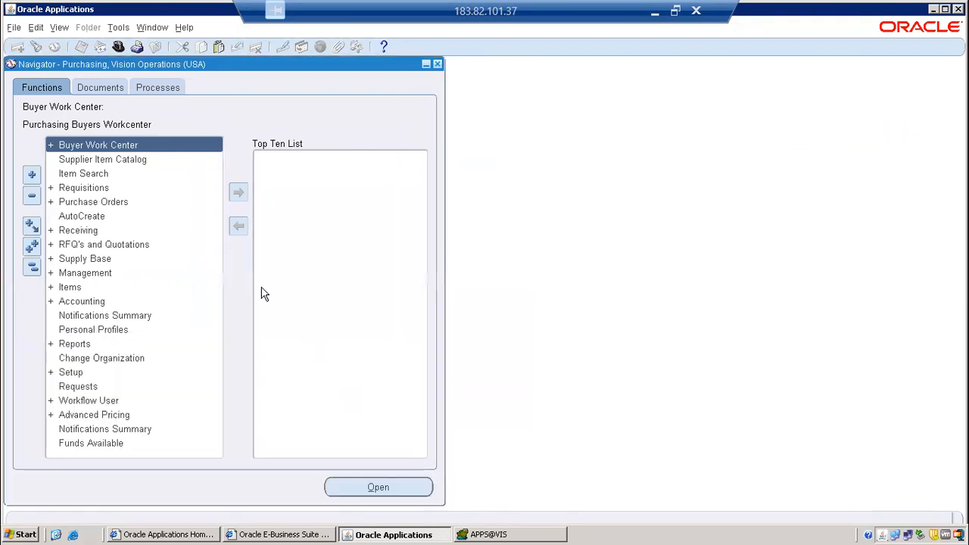
Open the Purchase Orders form from the Purchase Orders functions and dismiss the error dialogs.
{"action": "double_click", "coordinate": [109, 199]}
{"action": "double_click", "coordinate": [116, 230]}
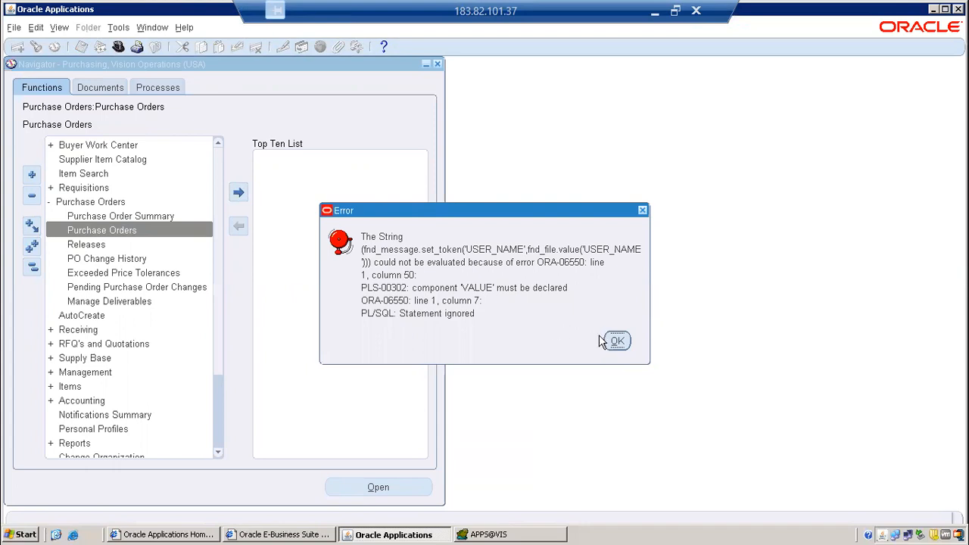
{"action": "left_click", "coordinate": [617, 341]}
{"action": "left_click", "coordinate": [506, 307]}
Turn off custom code through the diagnostics options, and close and reopen the Purchase Orders form.
{"action": "left_click", "coordinate": [253, 29]}
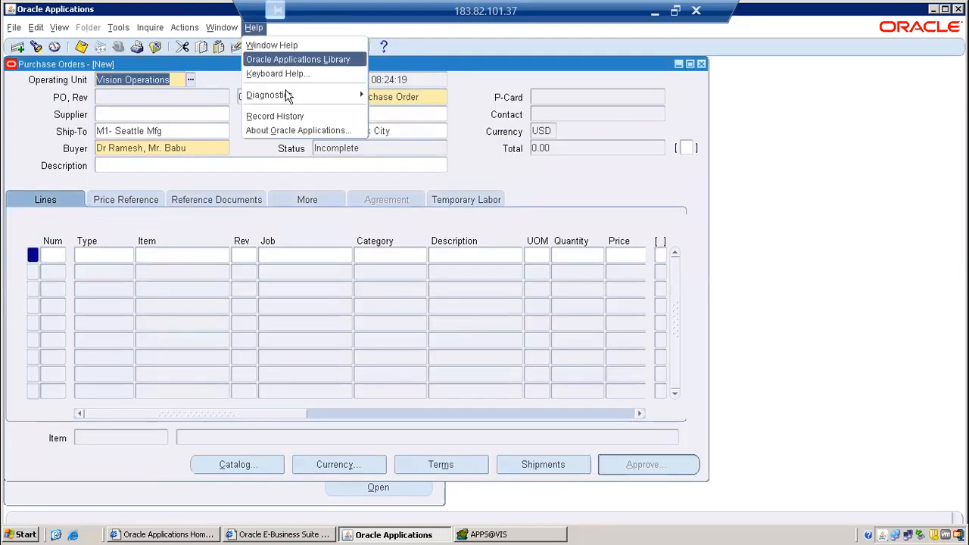
{"action": "mouse_move", "coordinate": [303, 97]}
{"action": "mouse_move", "coordinate": [396, 199]}
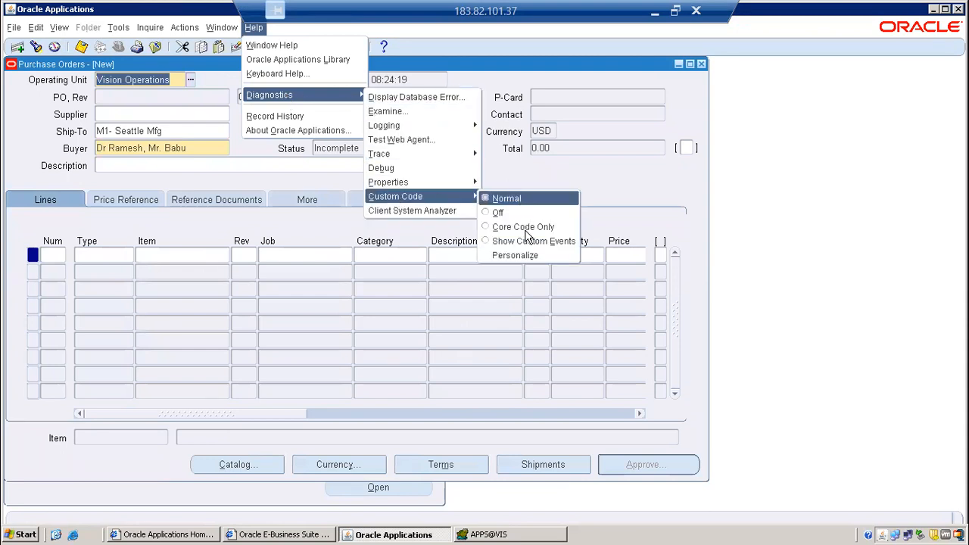
{"action": "left_click", "coordinate": [521, 211]}
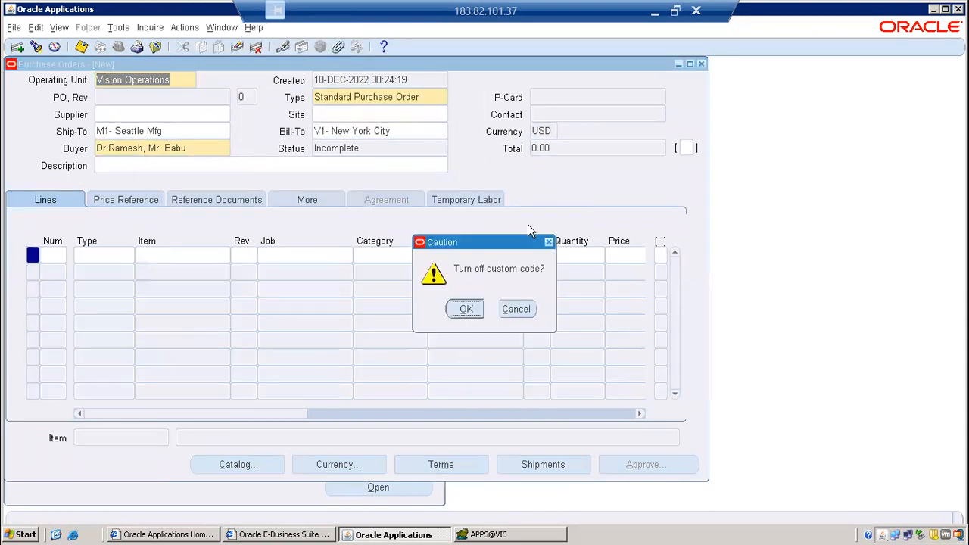
{"action": "left_click", "coordinate": [474, 308]}
{"action": "left_click", "coordinate": [702, 65]}
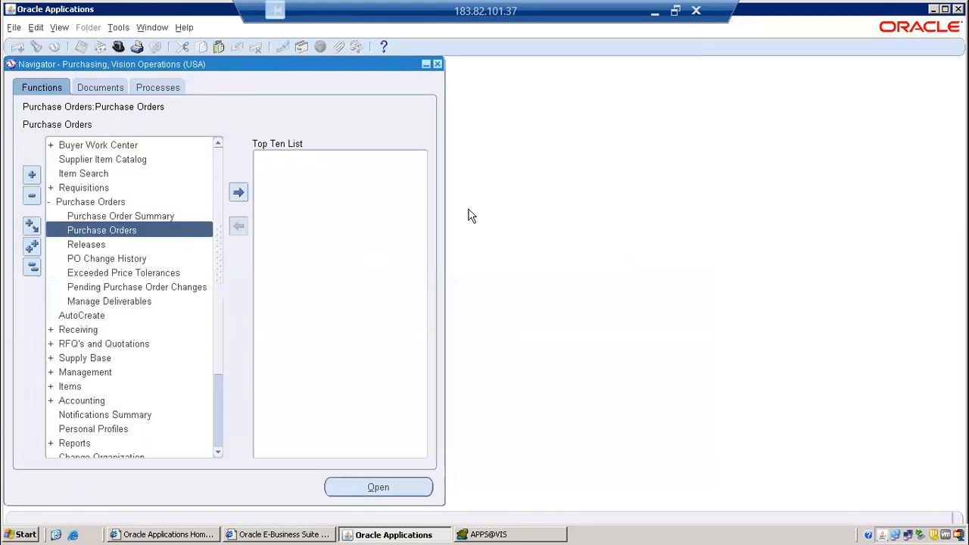
{"action": "double_click", "coordinate": [145, 226]}
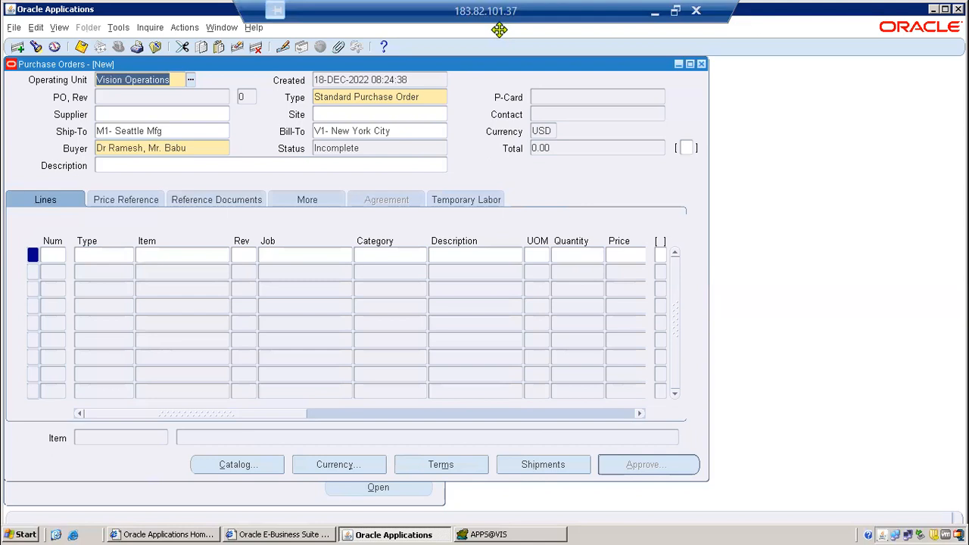
{"action": "left_click_drag", "start_coordinate": [44, 91], "coordinate": [589, 168]}
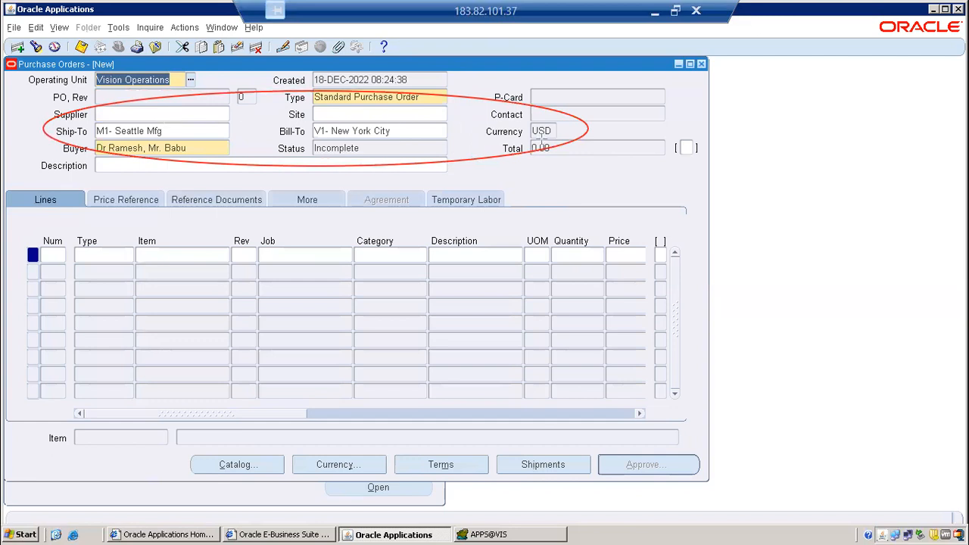
{"action": "mouse_move", "coordinate": [49, 218]}
{"action": "left_mouse_down"}
{"action": "mouse_move", "coordinate": [248, 271]}
{"action": "mouse_move", "coordinate": [483, 286]}
{"action": "left_mouse_up"}
{"action": "left_click_drag", "start_coordinate": [501, 429], "coordinate": [578, 508]}
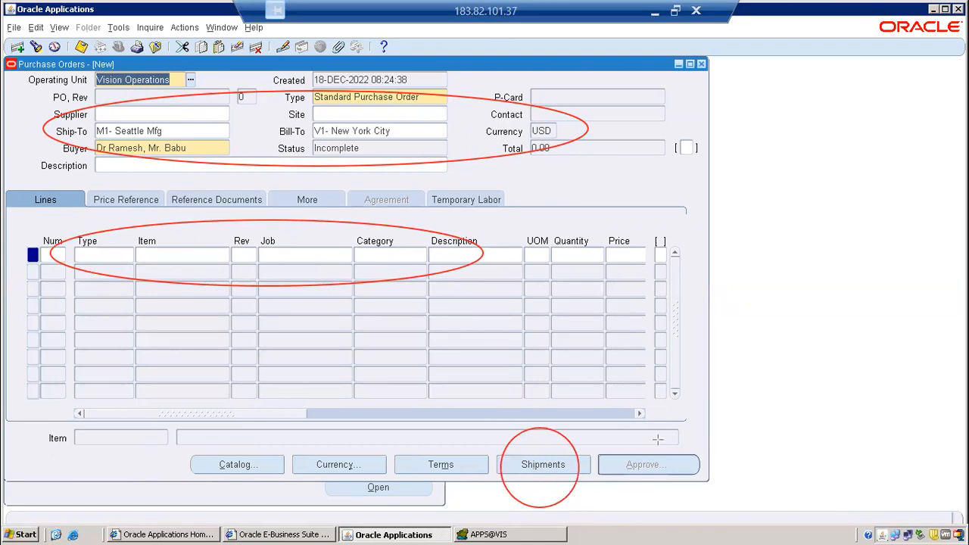
{"action": "left_click_drag", "start_coordinate": [617, 426], "coordinate": [692, 530]}
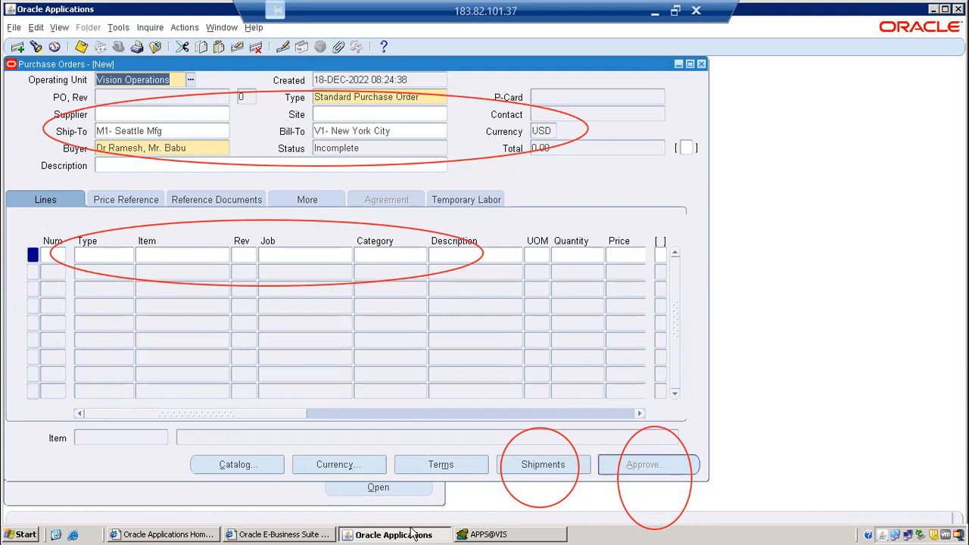
Switch to Toad, add the line RICE below the five-step checklist, and highlight its letter R.
{"action": "left_click", "coordinate": [465, 536]}
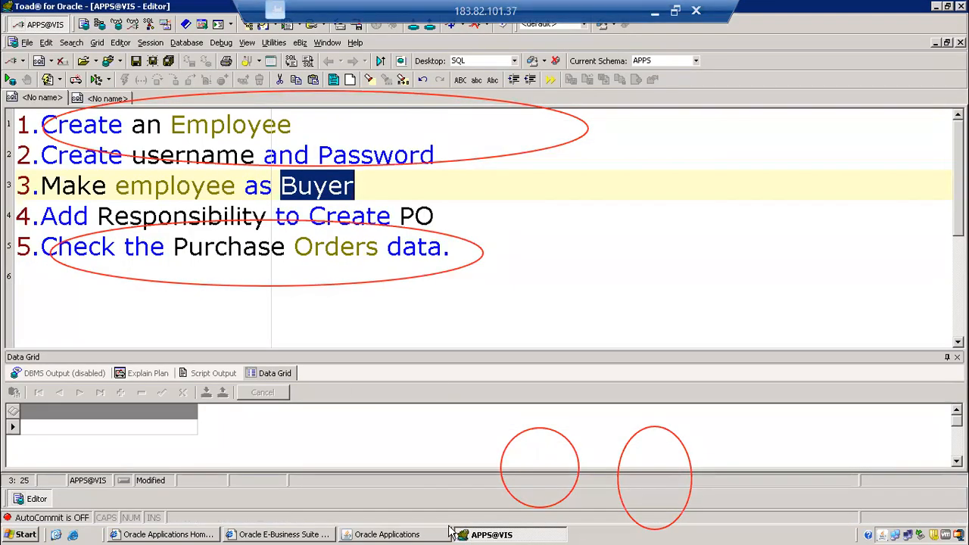
{"action": "left_click", "coordinate": [439, 328]}
{"action": "key", "text": "Return"}
{"action": "type", "text": "RICE"}
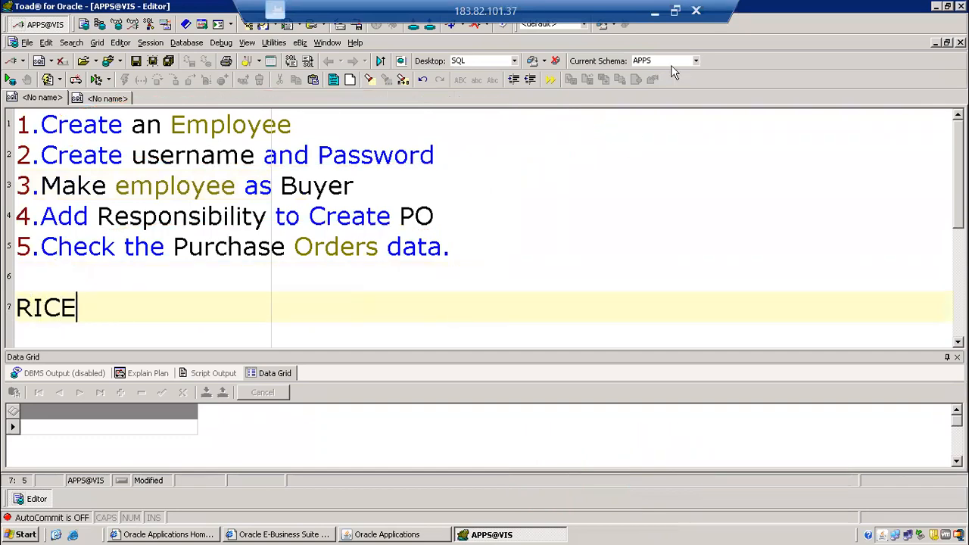
{"action": "left_click", "coordinate": [32, 307]}
{"action": "left_click_drag", "start_coordinate": [33, 307], "coordinate": [12, 304]}
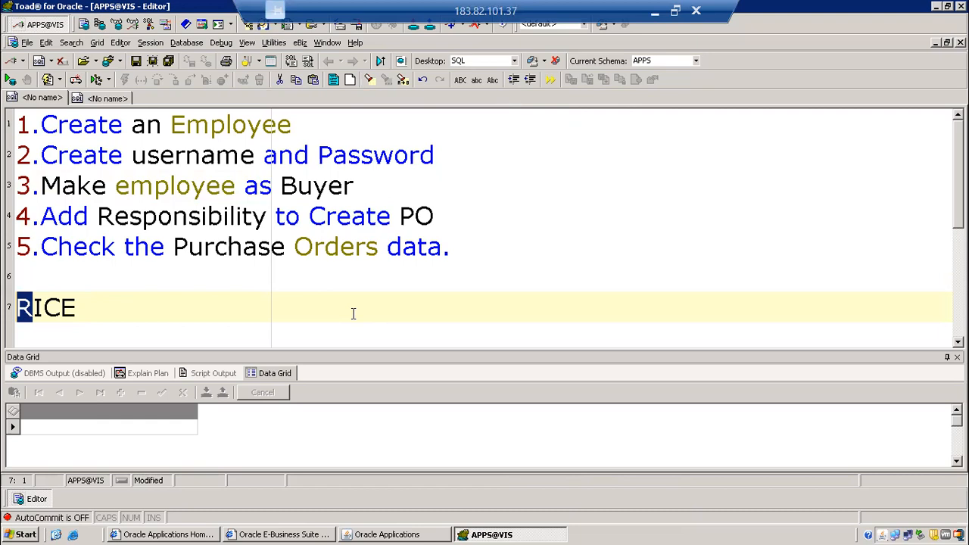
Switch back to Oracle Applications and set the purchase order's supplier to Advantage Corp by searching for Adva.
{"action": "left_click", "coordinate": [443, 534]}
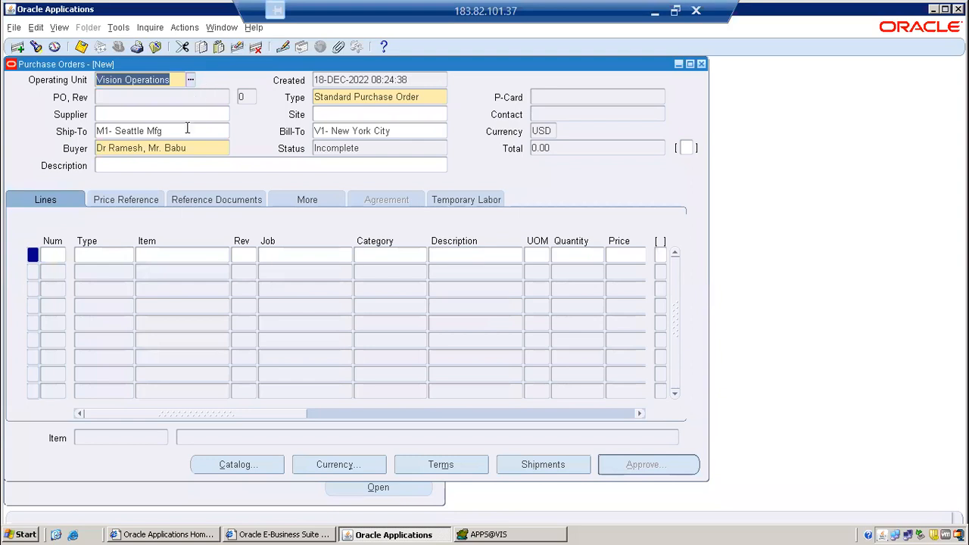
{"action": "left_click", "coordinate": [211, 119]}
{"action": "type", "text": "Adva"}
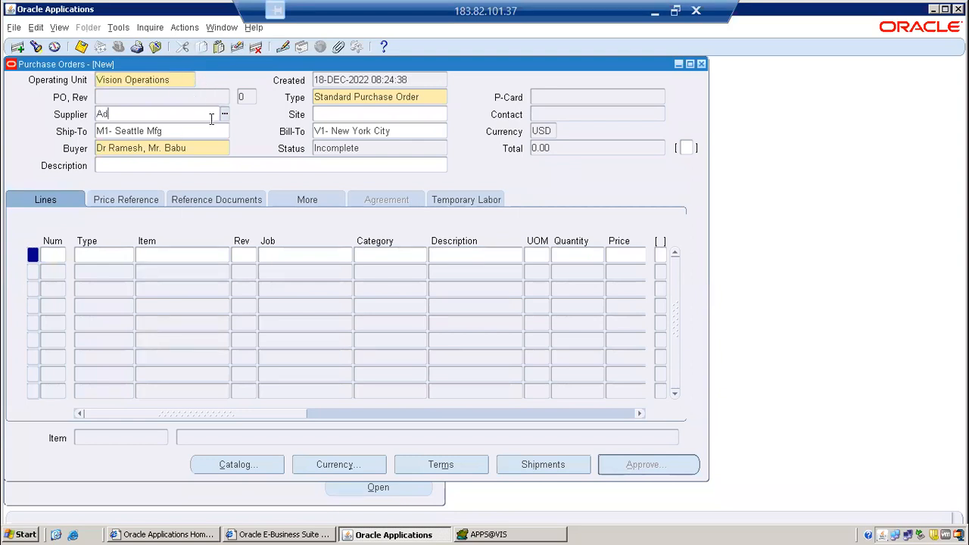
{"action": "key", "text": "Tab"}
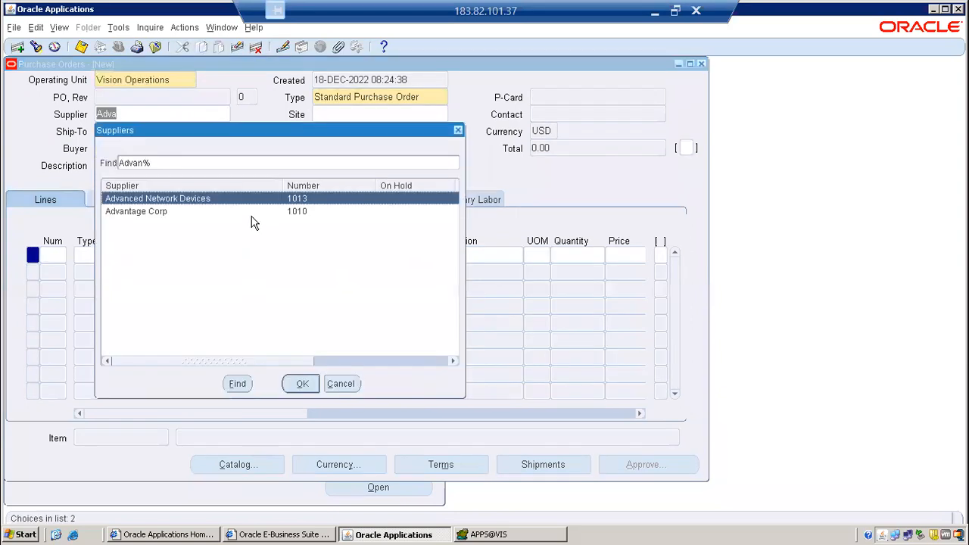
{"action": "key", "text": "Down"}
{"action": "key", "text": "Return"}
Set the supplier site to ADVANTAGE - US and fill in the supplier contact.
{"action": "left_click", "coordinate": [443, 113]}
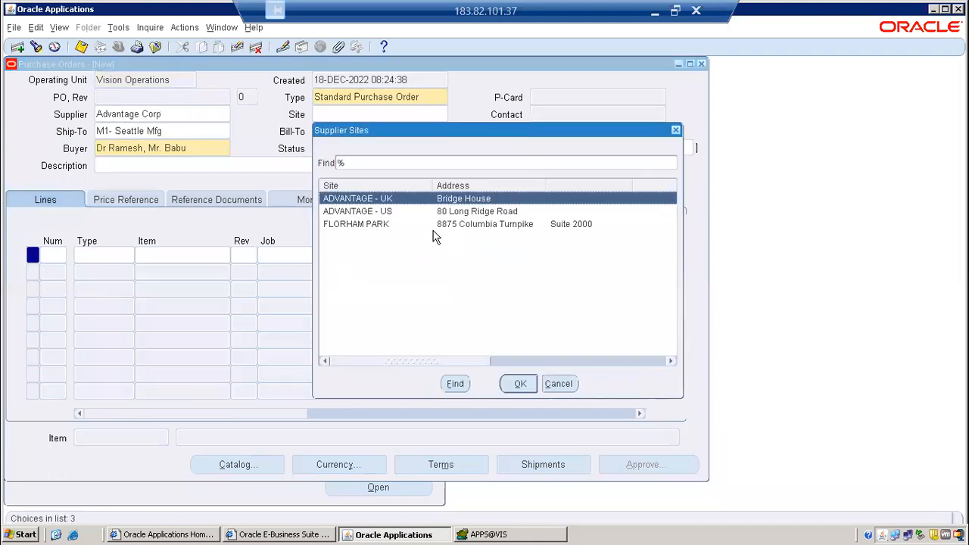
{"action": "double_click", "coordinate": [412, 214]}
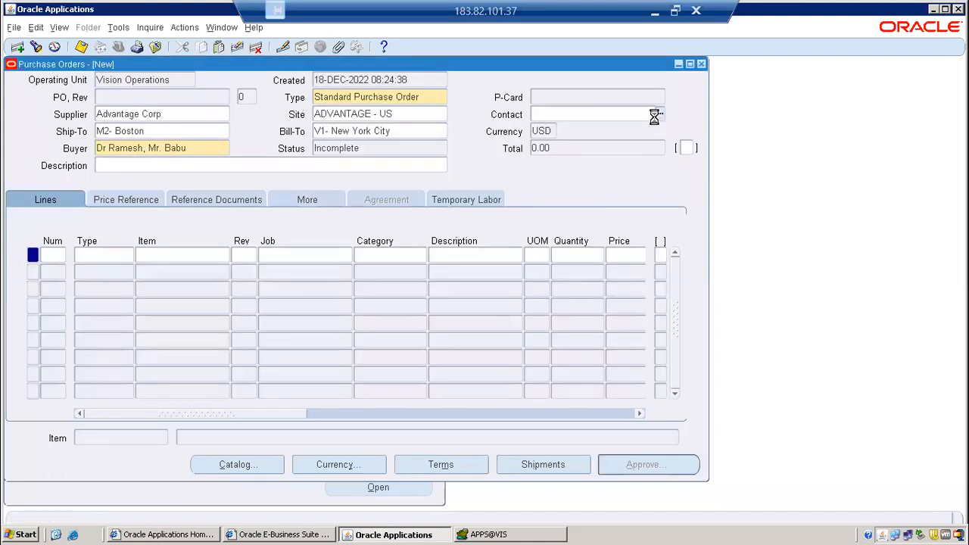
{"action": "double_click", "coordinate": [588, 199]}
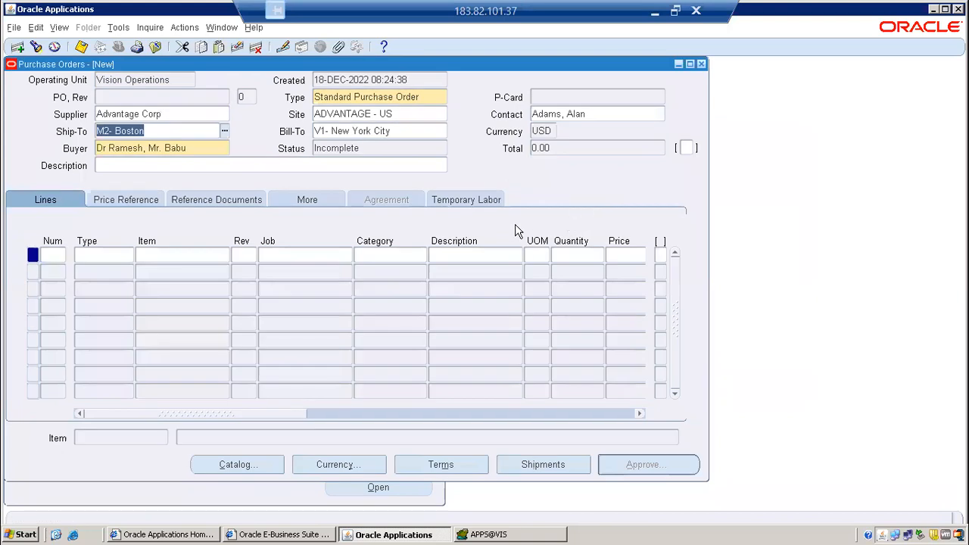
Enter item AS54999 on purchase order line 1 with quantity 4 and price 12.
{"action": "left_click", "coordinate": [159, 255]}
{"action": "type", "text": "AS54999"}
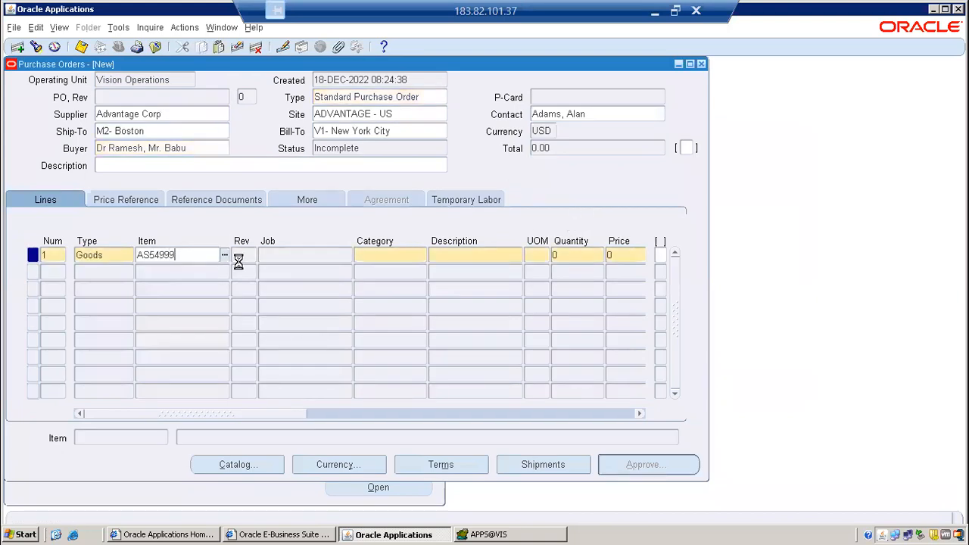
{"action": "key", "text": "Tab"}
{"action": "key", "text": "Tab"}
{"action": "key", "text": "Tab"}
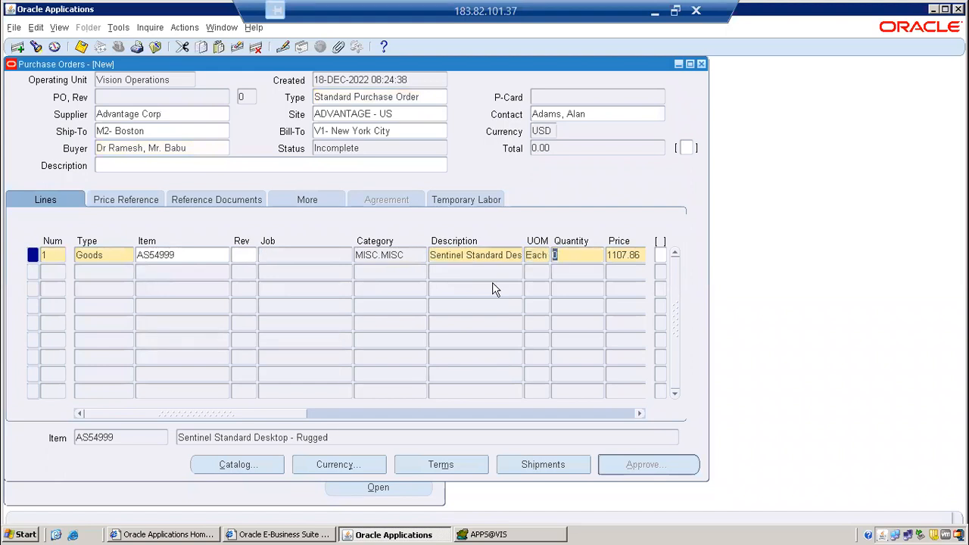
{"action": "type", "text": "4"}
{"action": "key", "text": "Tab"}
{"action": "type", "text": "12"}
{"action": "key", "text": "Tab"}
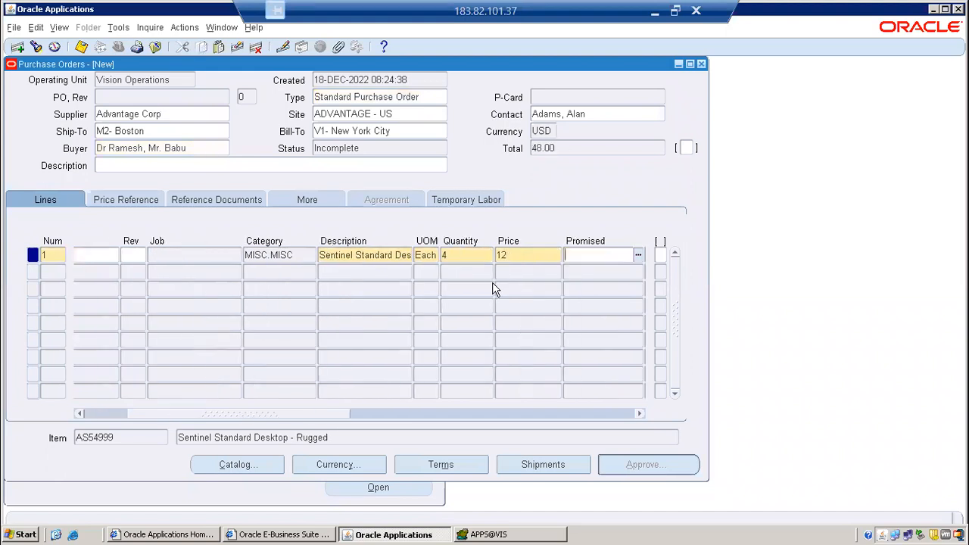
Set line 1's promised date to 28-DEC-2022 and its need-by date to 29-DEC-2022.
{"action": "left_click", "coordinate": [638, 256]}
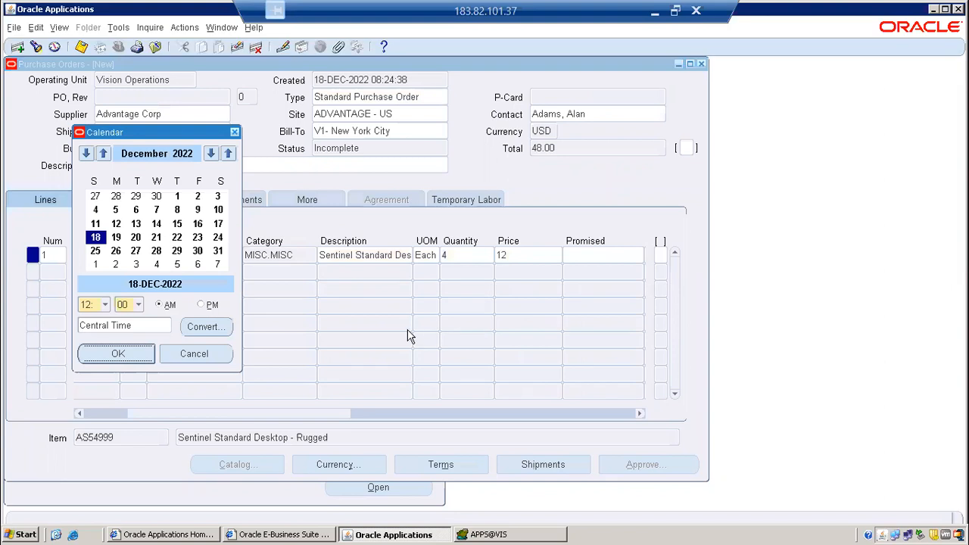
{"action": "left_click", "coordinate": [156, 251]}
{"action": "left_click", "coordinate": [134, 354]}
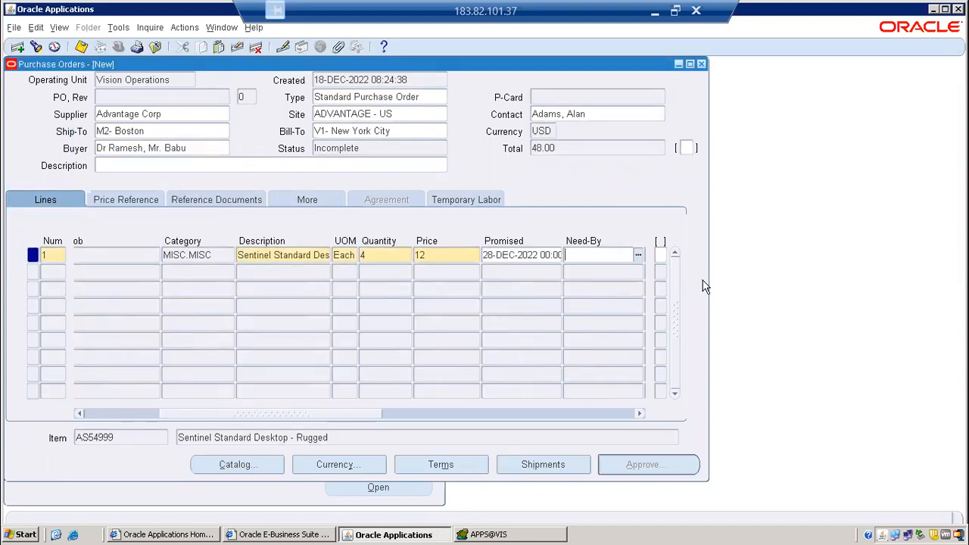
{"action": "left_click", "coordinate": [638, 255]}
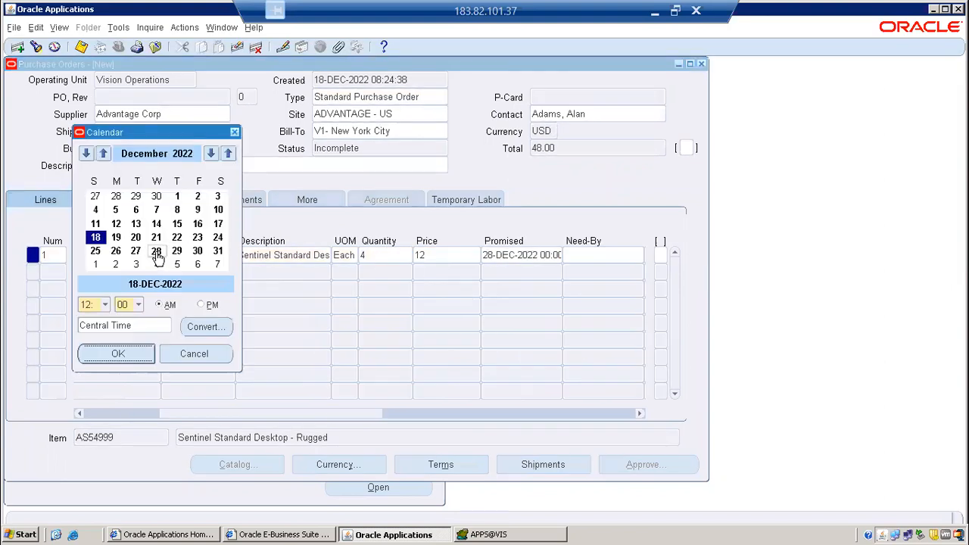
{"action": "left_click", "coordinate": [176, 251]}
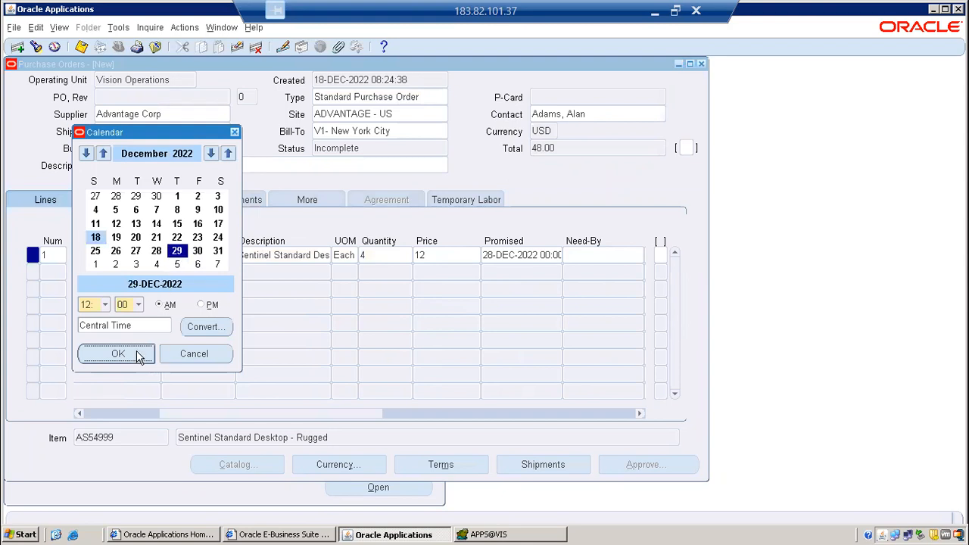
{"action": "left_click", "coordinate": [137, 353]}
Open line 1's shipment and its distribution, checking the ship-to, the quantity and the PO charge account.
{"action": "left_click", "coordinate": [539, 464]}
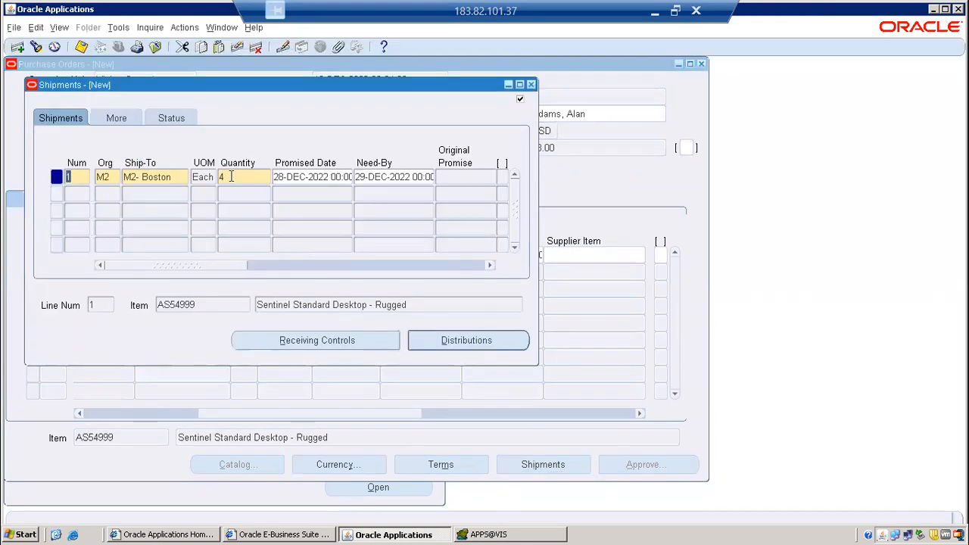
{"action": "left_click", "coordinate": [166, 179]}
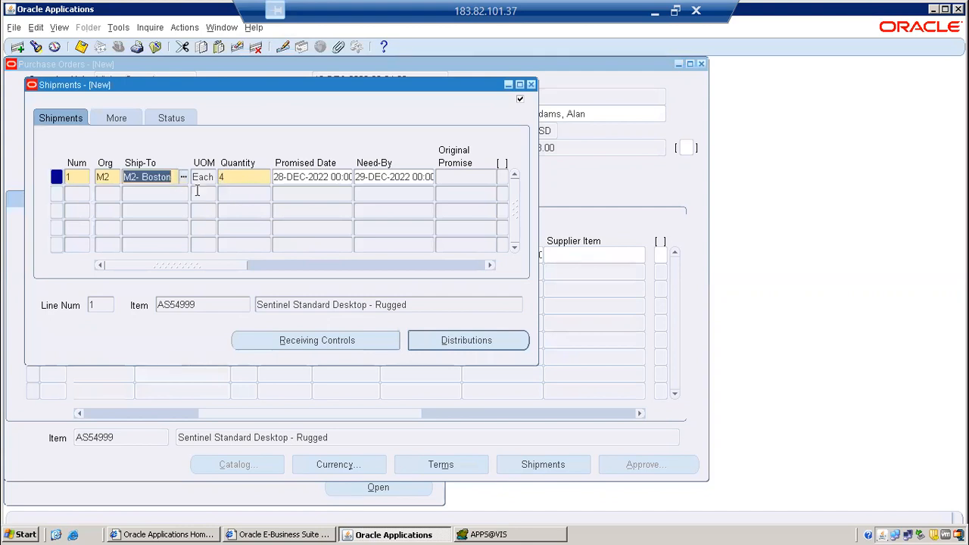
{"action": "left_click", "coordinate": [234, 178]}
{"action": "left_click", "coordinate": [496, 345]}
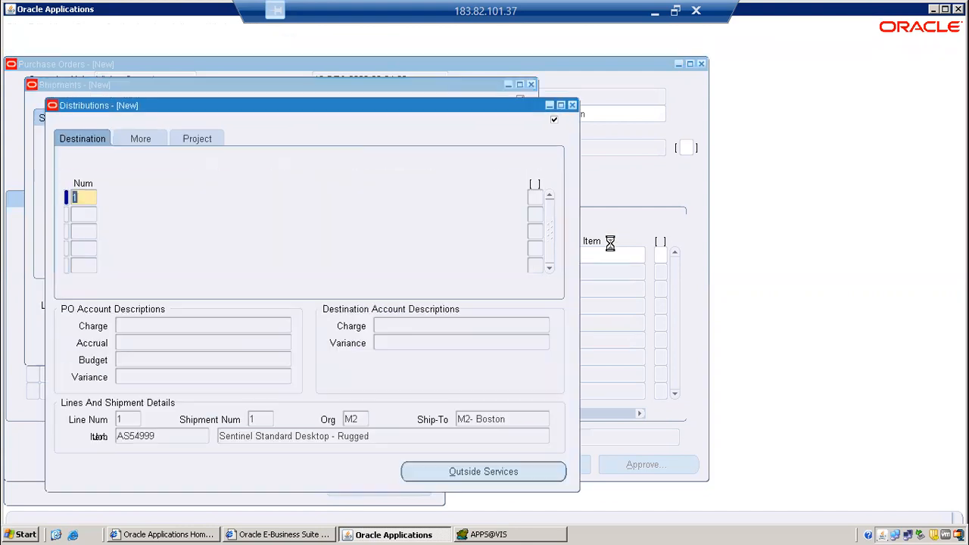
{"action": "left_click_drag", "start_coordinate": [297, 286], "coordinate": [388, 289]}
{"action": "left_click", "coordinate": [404, 194]}
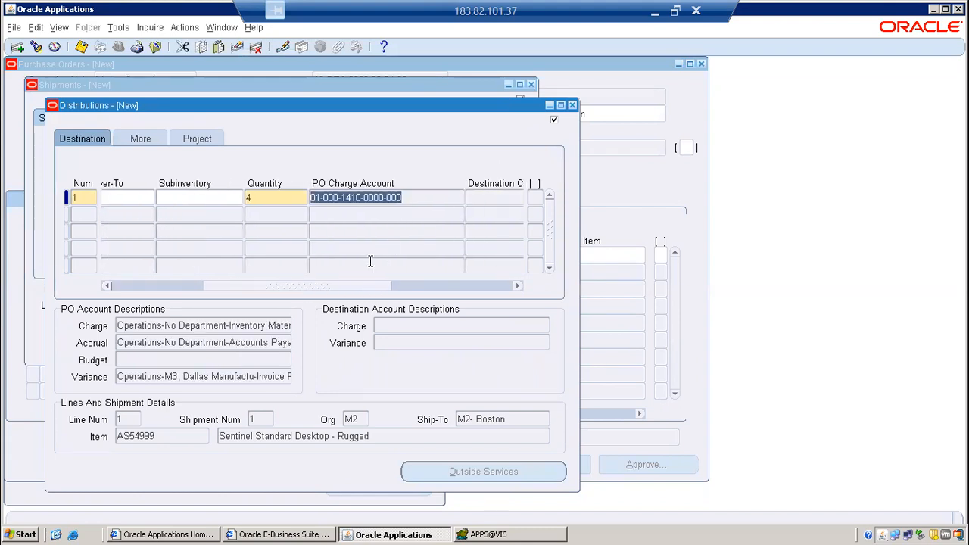
Save the purchase order and close its Distributions and Shipments windows.
{"action": "left_click", "coordinate": [81, 47]}
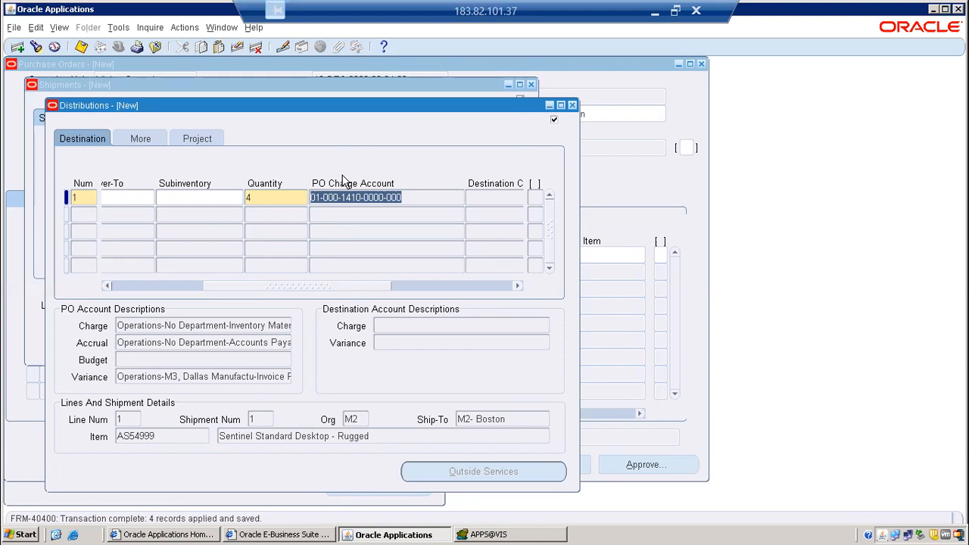
{"action": "left_click", "coordinate": [574, 105]}
{"action": "left_click", "coordinate": [531, 84]}
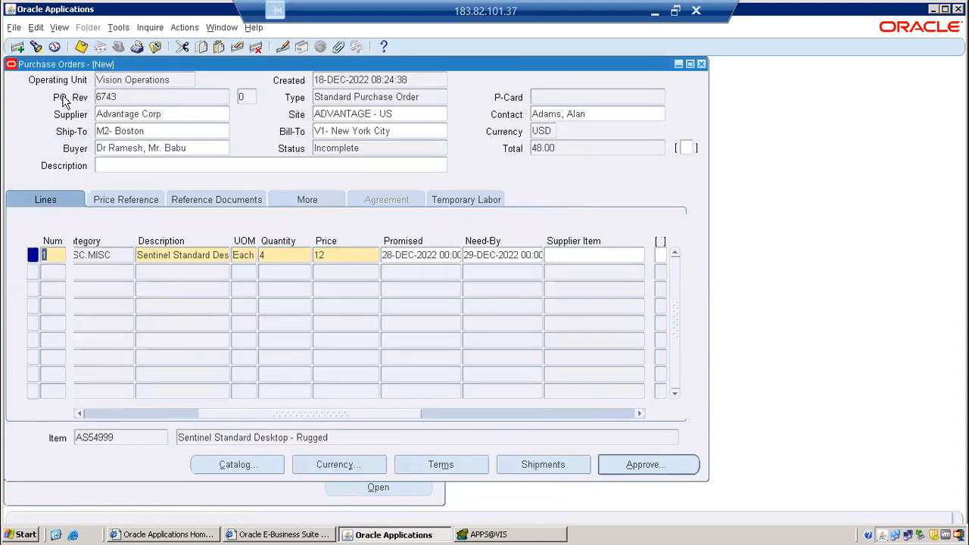
Check the record history of the purchase order header for its creator and its underlying table name.
{"action": "left_click", "coordinate": [254, 27]}
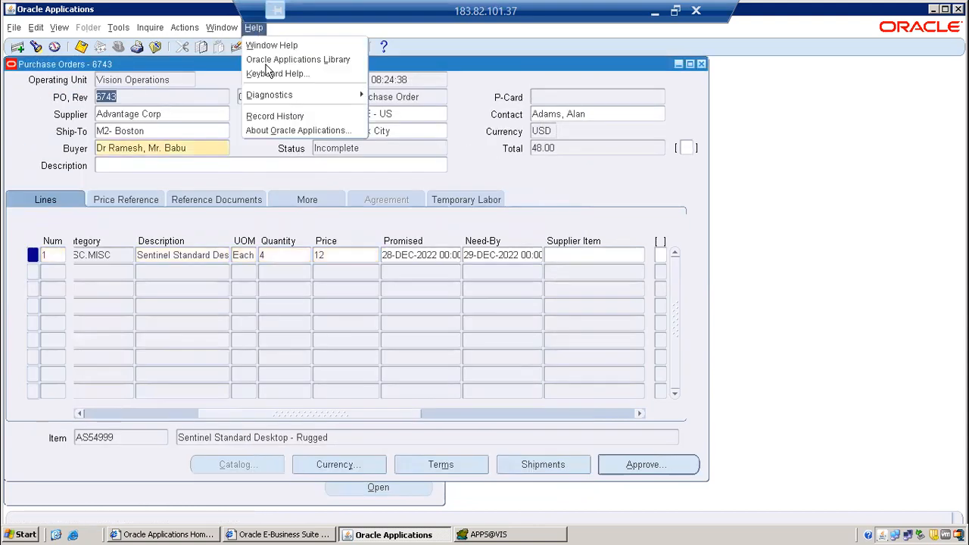
{"action": "left_click", "coordinate": [275, 117]}
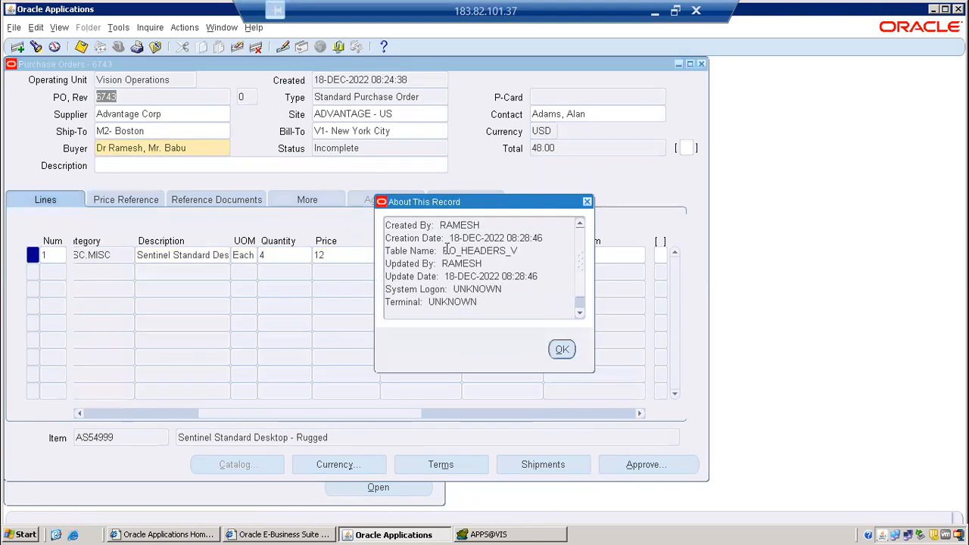
{"action": "left_click_drag", "start_coordinate": [443, 251], "coordinate": [507, 252]}
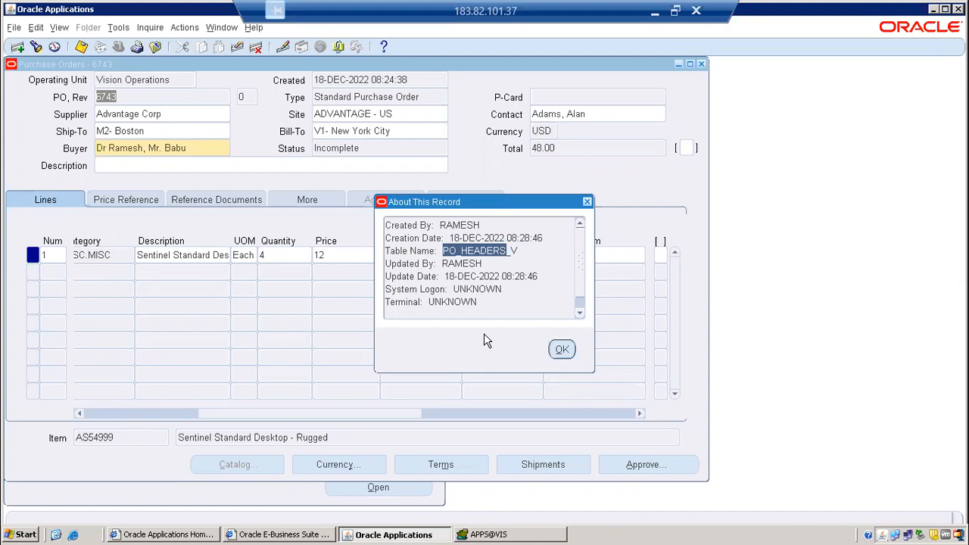
{"action": "left_click", "coordinate": [563, 349]}
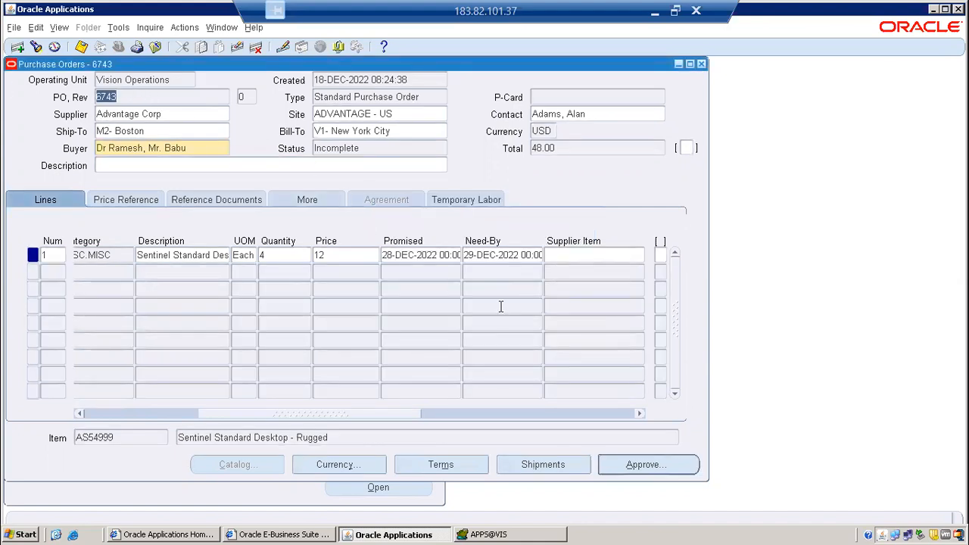
Switch to Toad and write a SELECT * query on the PO headers table below the employee query, filtering SEGMENT1 by the new purchase order's number.
{"action": "left_click", "coordinate": [492, 535]}
{"action": "left_click", "coordinate": [110, 98]}
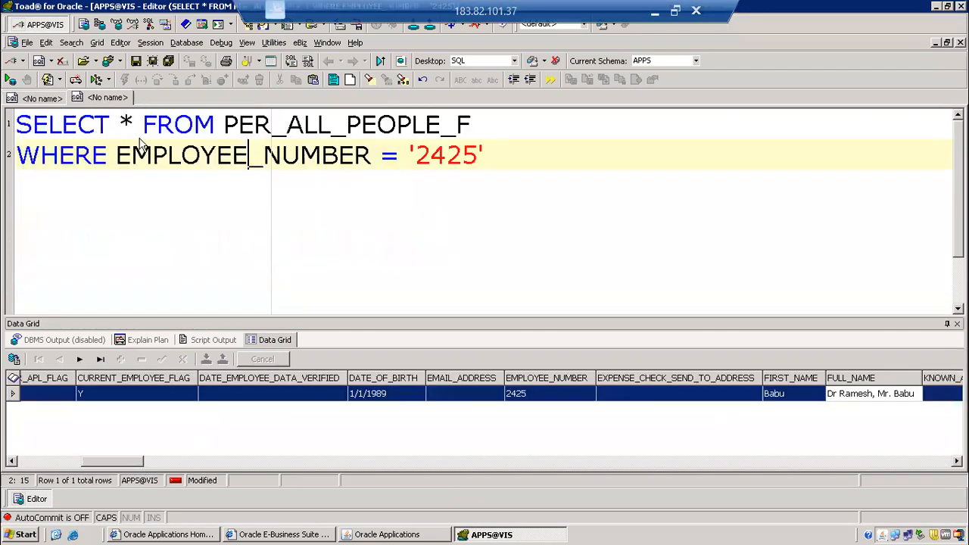
{"action": "left_click", "coordinate": [600, 154]}
{"action": "key", "text": "Return"}
{"action": "key", "text": "Return"}
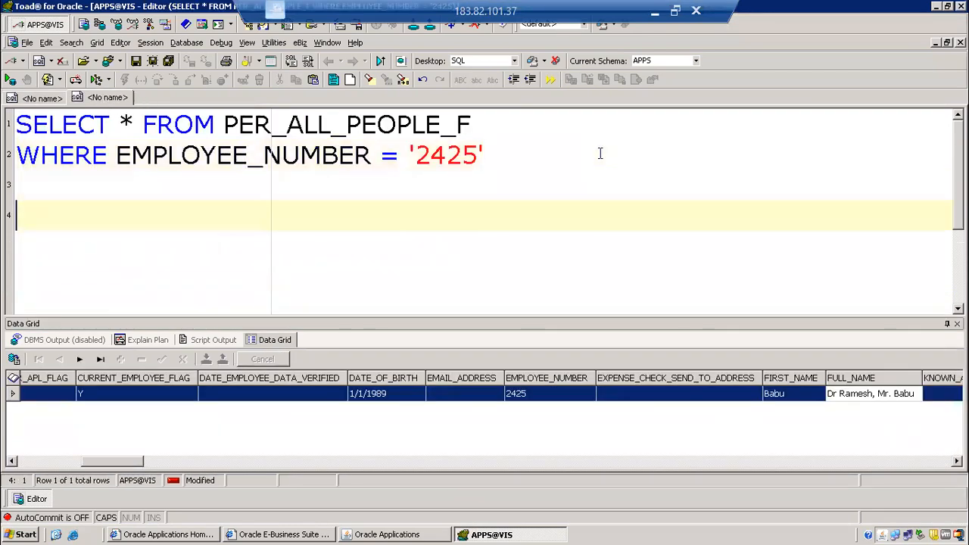
{"action": "type", "text": "SELECT * FRO"}
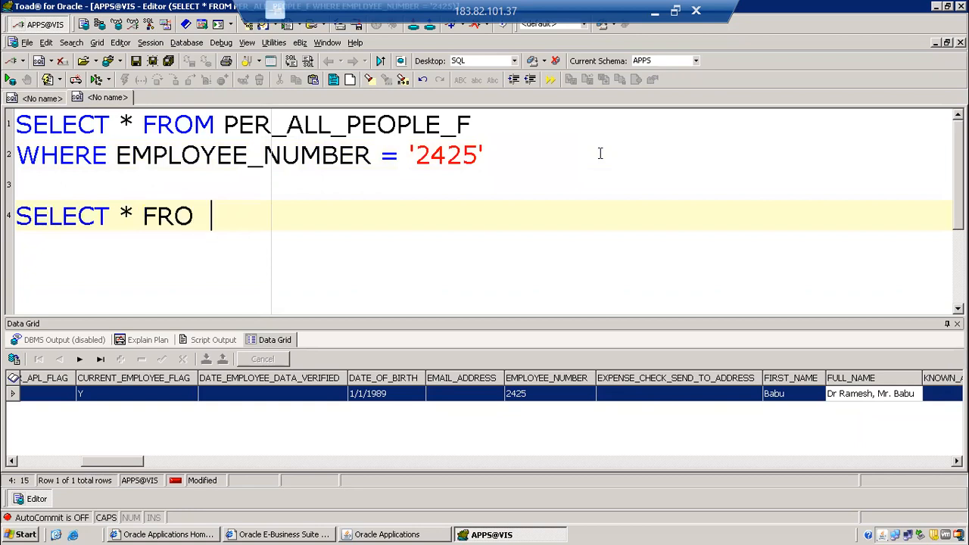
{"action": "key", "text": "BackSpace"}
{"action": "type", "text": "M"}
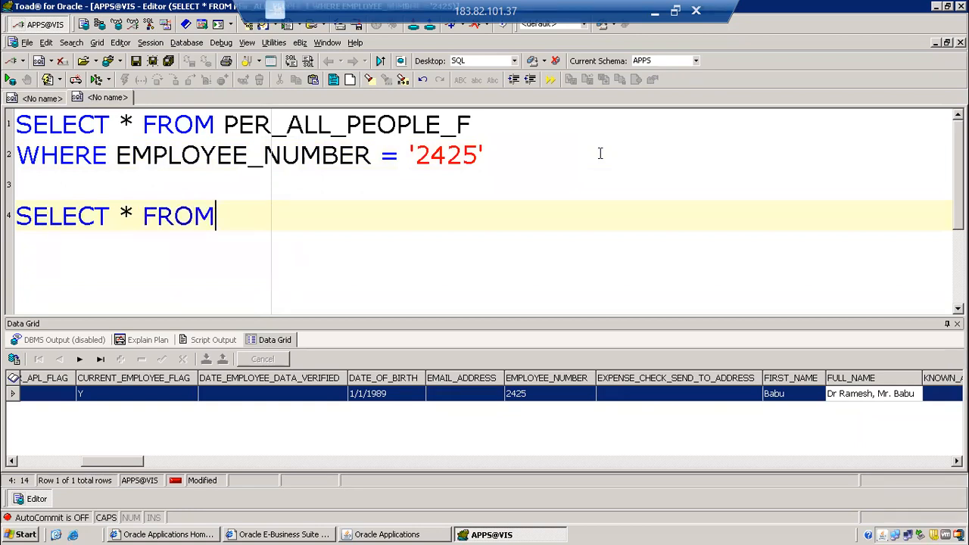
{"action": "type", "text": " PO_HEADWR"}
{"action": "key", "text": "BackSpace"}
{"action": "key", "text": "BackSpace"}
{"action": "type", "text": "RS_ALL WHERE SEG"}
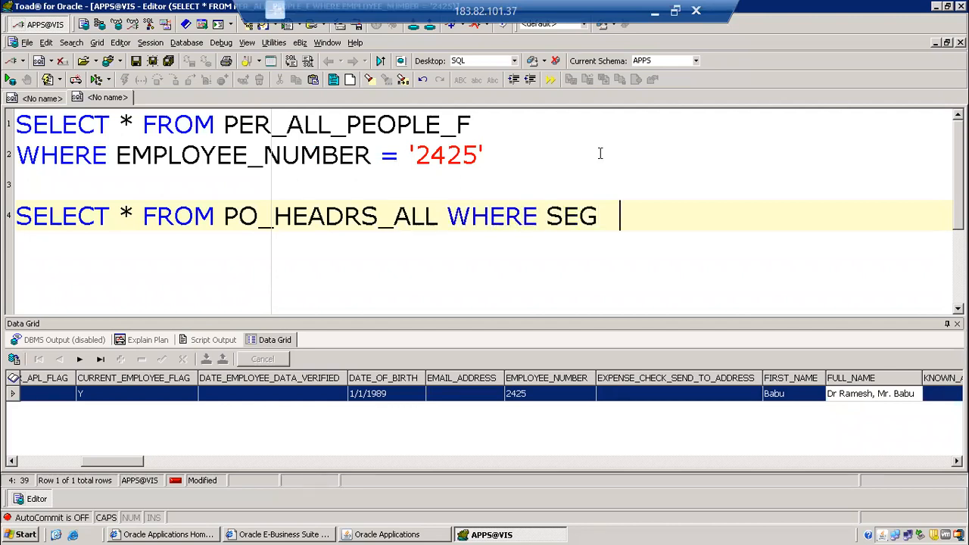
{"action": "key", "text": "BackSpace"}
{"action": "type", "text": "MENT"}
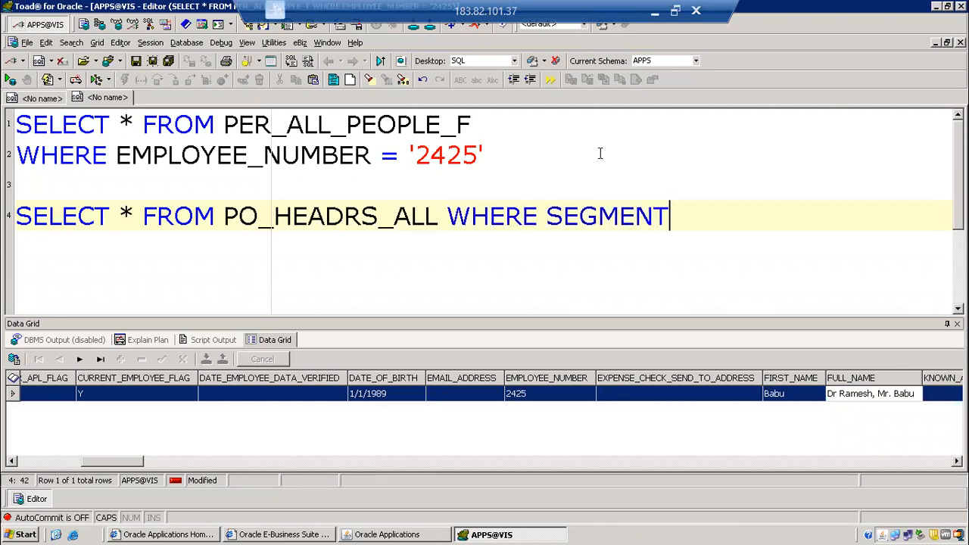
{"action": "type", "text": "1 = '6743'"}
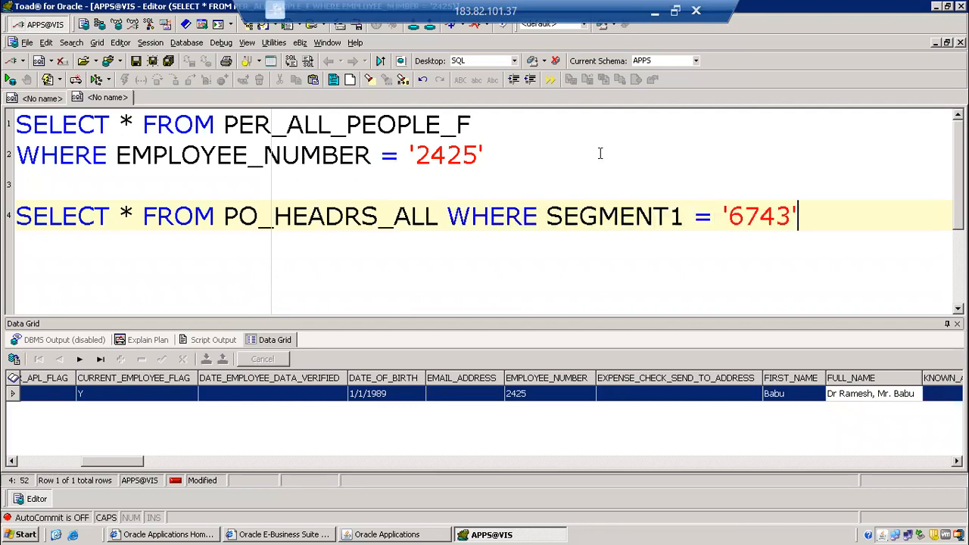
Correct the query's table name to PO_HEADERS_ALL, run it, and select the SEGMENT1 value of the returned row.
{"action": "key", "text": "F9"}
{"action": "left_click", "coordinate": [592, 303]}
{"action": "key", "text": "End"}
{"action": "left_click", "coordinate": [342, 216]}
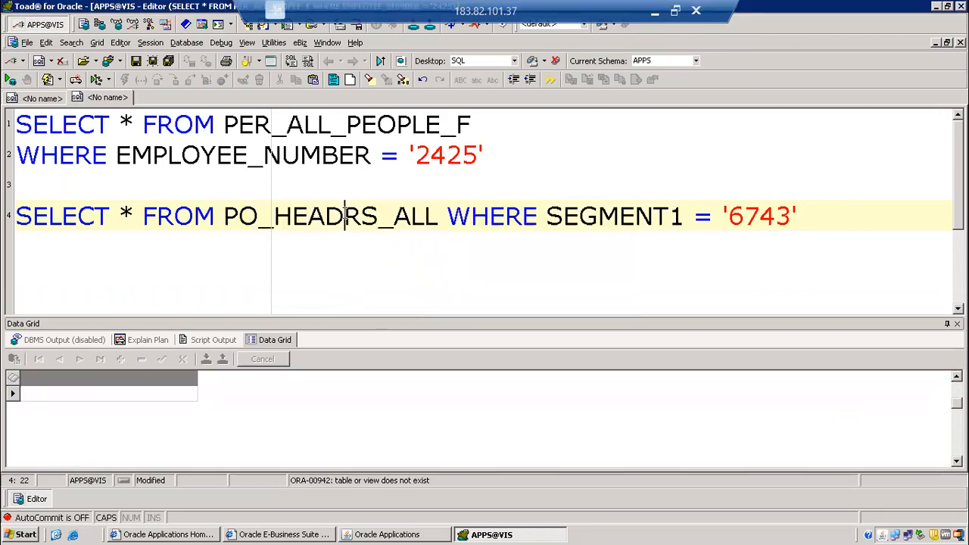
{"action": "type", "text": "E"}
{"action": "key", "text": "F9"}
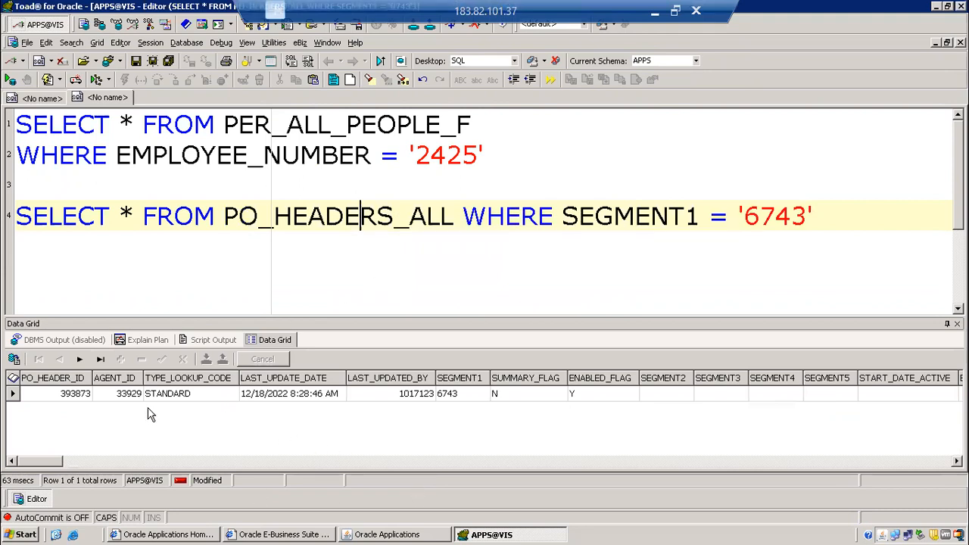
{"action": "left_click", "coordinate": [462, 394]}
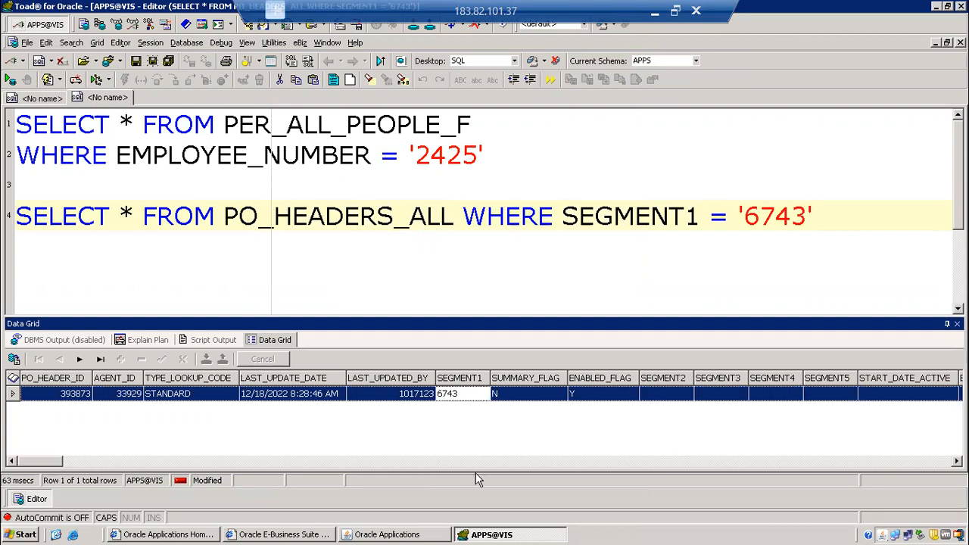
Switch back to Oracle Applications and add line 2 to the purchase order with item AS80000, found by searching for AS8.
{"action": "left_click", "coordinate": [409, 534]}
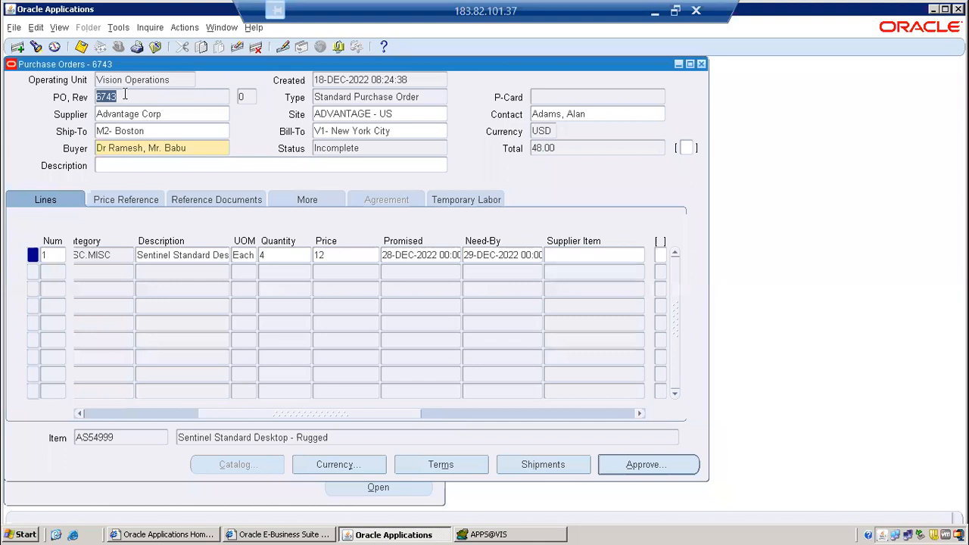
{"action": "left_click", "coordinate": [151, 415]}
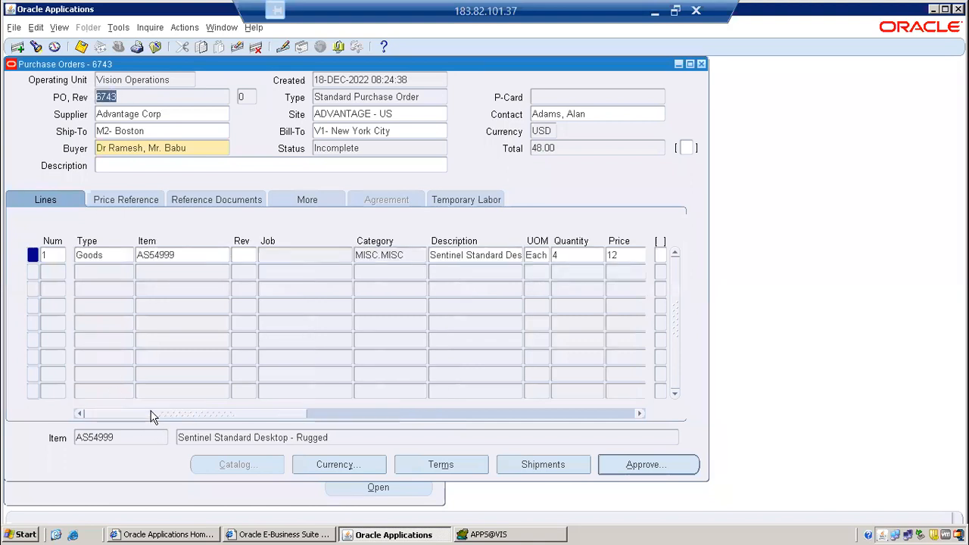
{"action": "left_click", "coordinate": [115, 258]}
{"action": "left_click", "coordinate": [184, 277]}
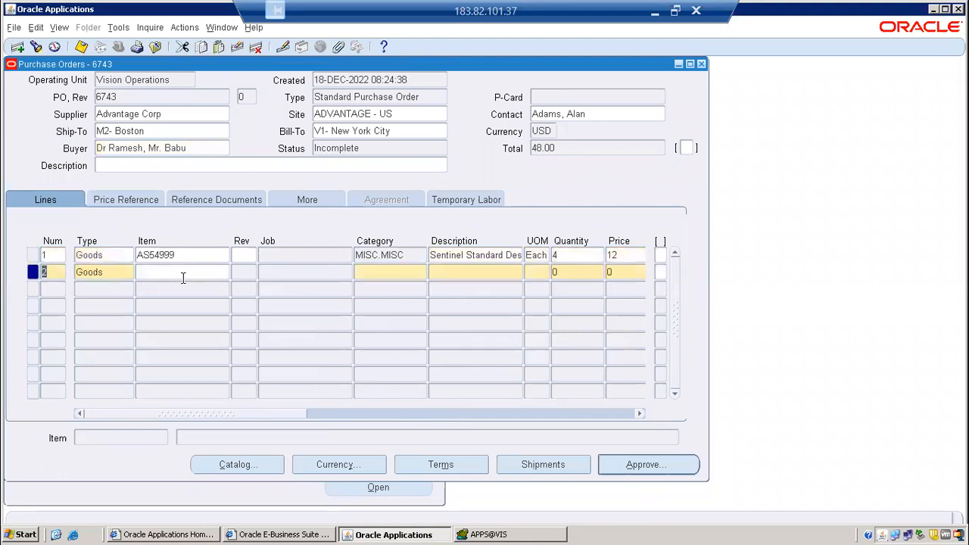
{"action": "type", "text": "AS8"}
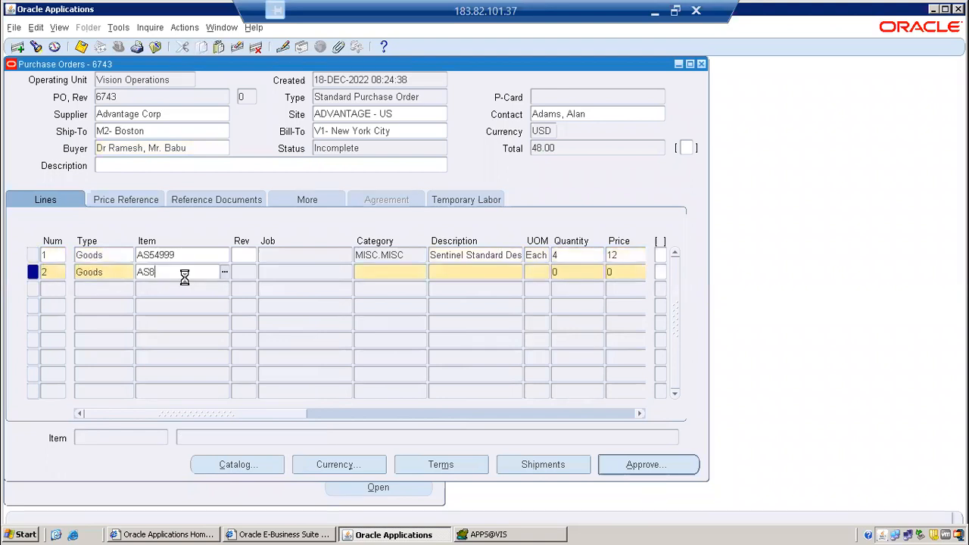
{"action": "key", "text": "Tab"}
{"action": "key", "text": "Return"}
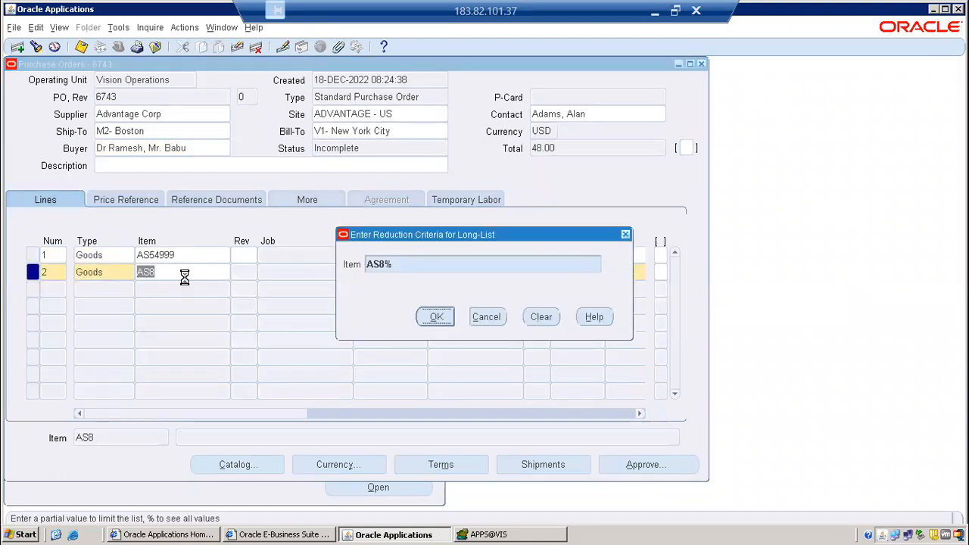
{"action": "key", "text": "Return"}
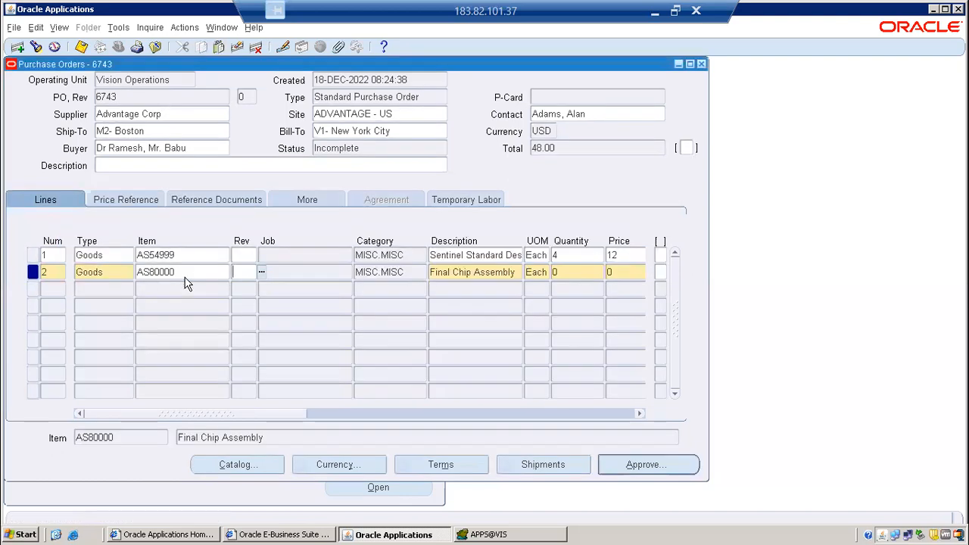
Set the quantity of purchase order line 2 to 9 and its price to 91.
{"action": "key", "text": "Tab"}
{"action": "key", "text": "Tab"}
{"action": "type", "text": "9"}
{"action": "key", "text": "Tab"}
{"action": "type", "text": "91"}
{"action": "key", "text": "Tab"}
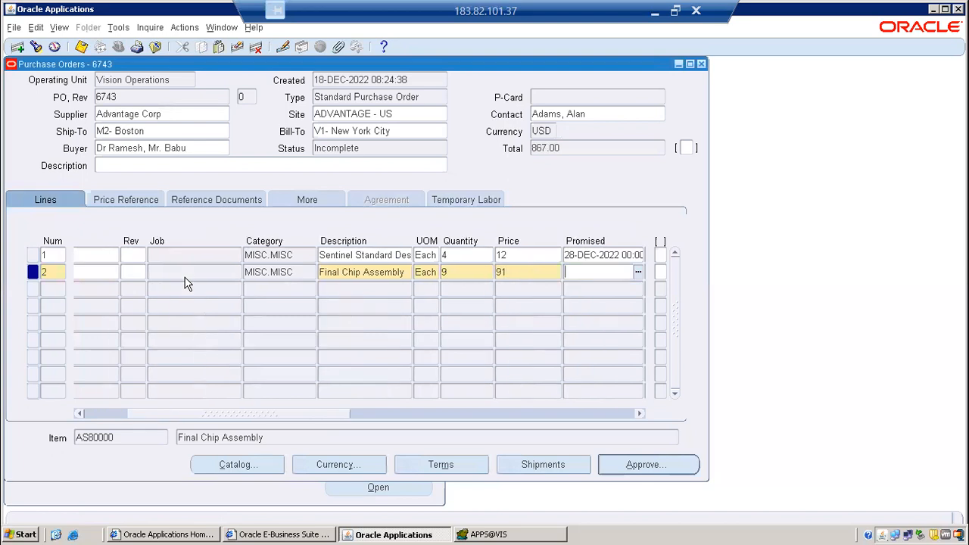
Set both the promised and the need-by date of purchase order line 2 to 18-DEC-2022.
{"action": "key", "text": "ctrl+l"}
{"action": "key", "text": "Return"}
{"action": "key", "text": "ctrl+l"}
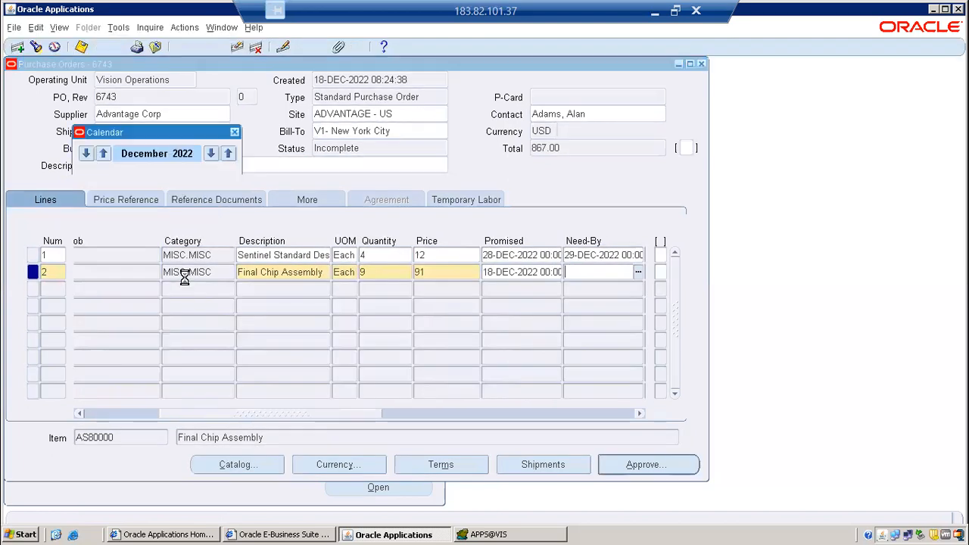
{"action": "key", "text": "Return"}
Open line 2's shipment and set its organization to V1 and its ship-to location to A1 PUNE LOCATION.
{"action": "left_click", "coordinate": [534, 466]}
{"action": "left_click", "coordinate": [102, 180]}
{"action": "left_click", "coordinate": [125, 177]}
{"action": "left_click", "coordinate": [146, 286]}
{"action": "left_click", "coordinate": [182, 177]}
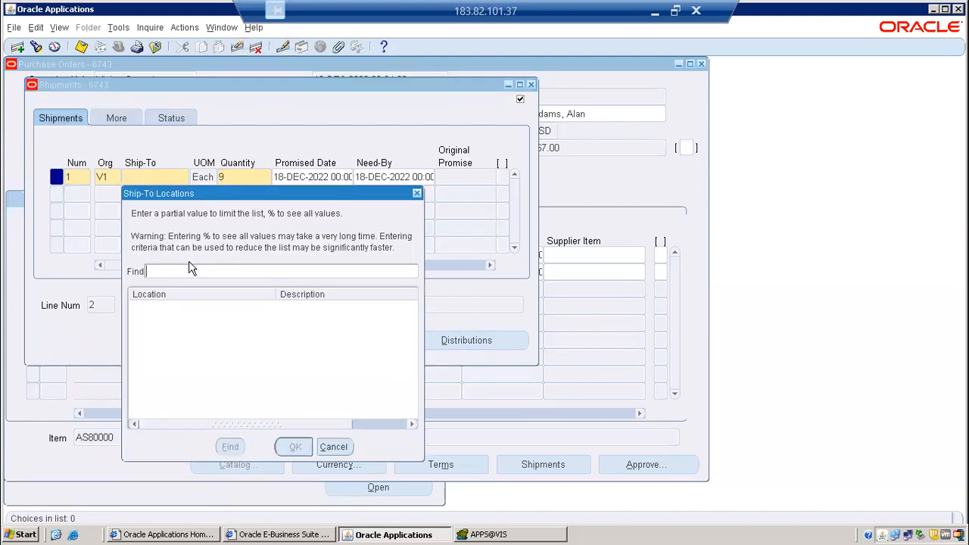
{"action": "type", "text": "%"}
{"action": "key", "text": "Return"}
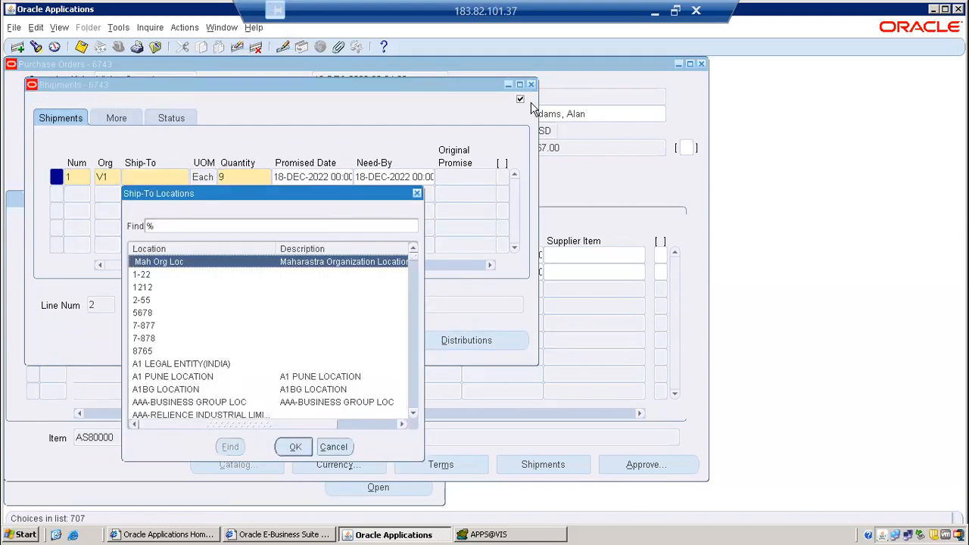
{"action": "double_click", "coordinate": [259, 377]}
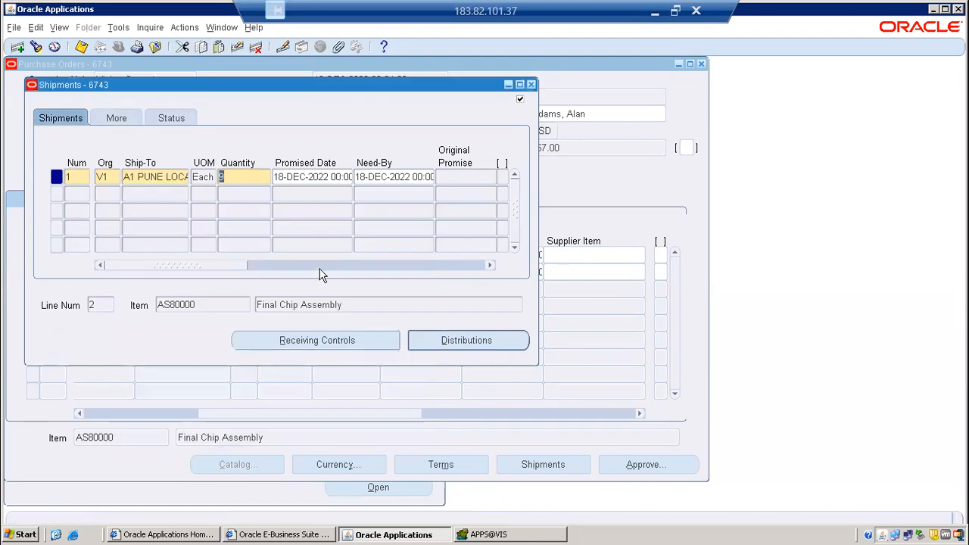
Save line 2's shipment, close its window, and copy the purchase order number from the header.
{"action": "key", "text": "ctrl+s"}
{"action": "left_click", "coordinate": [531, 85]}
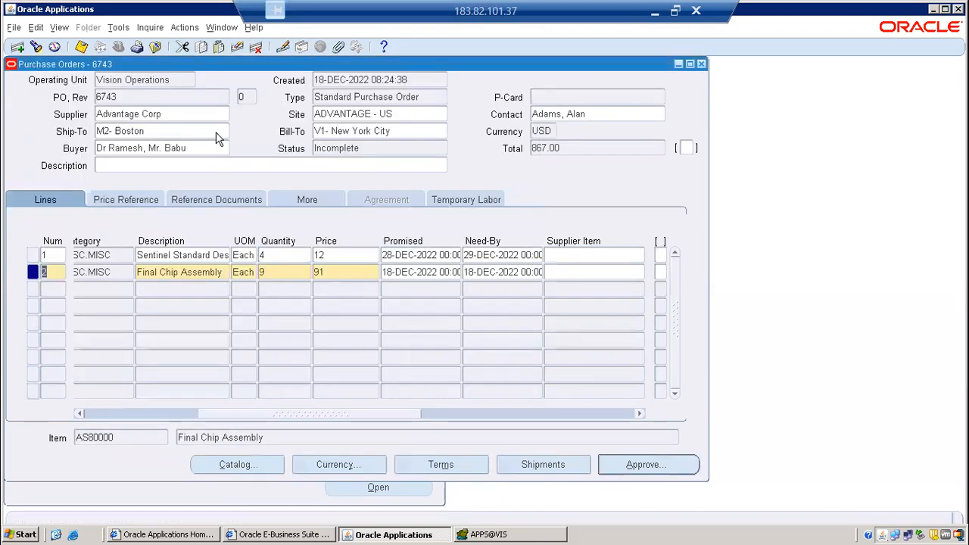
{"action": "double_click", "coordinate": [135, 97]}
{"action": "right_click", "coordinate": [111, 100]}
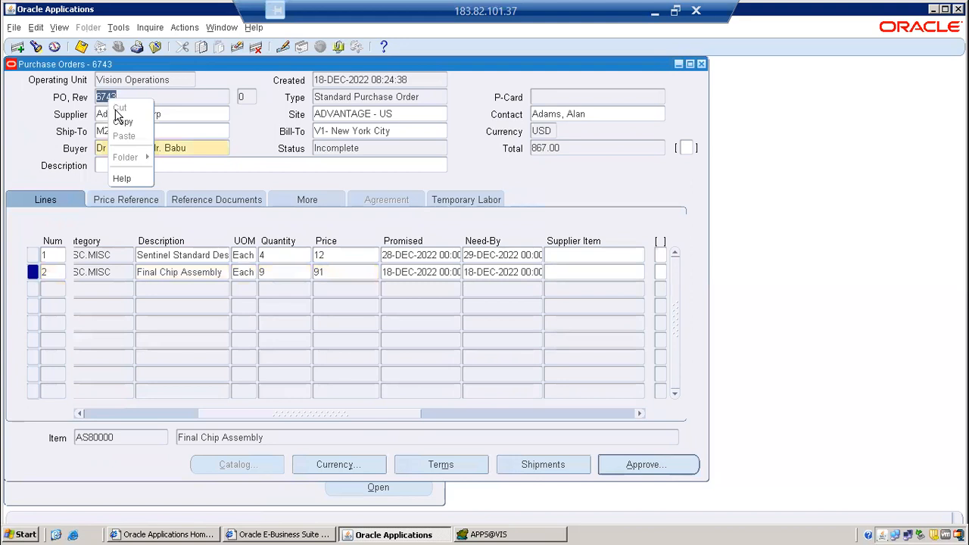
{"action": "left_click", "coordinate": [123, 124]}
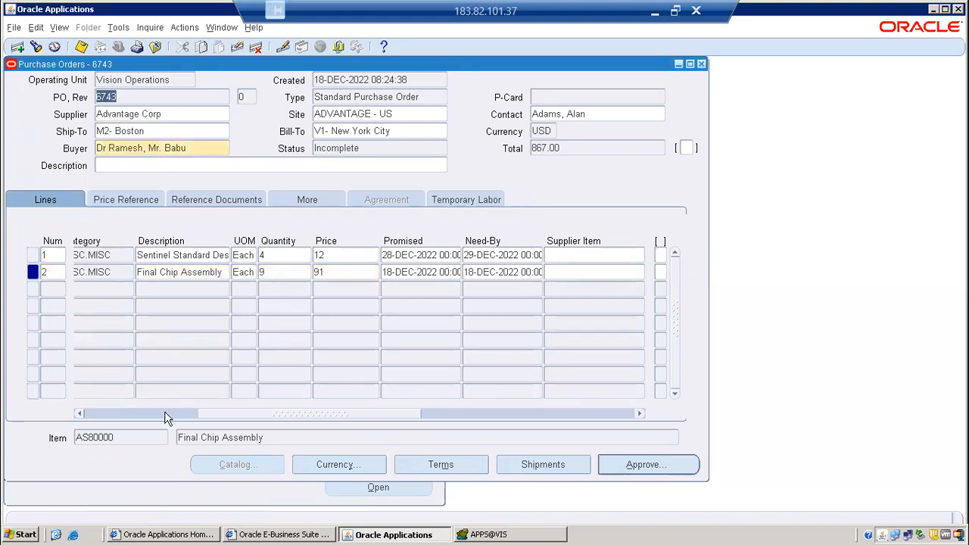
Open the record information for purchase order line 1 and highlight PO_LINES in its table name.
{"action": "left_click", "coordinate": [164, 412]}
{"action": "left_click", "coordinate": [113, 254]}
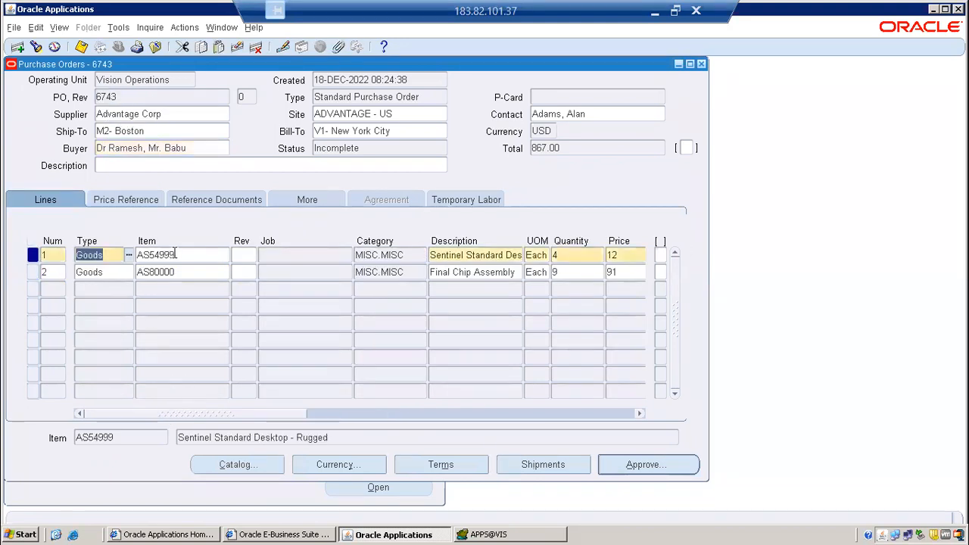
{"action": "left_click", "coordinate": [174, 255]}
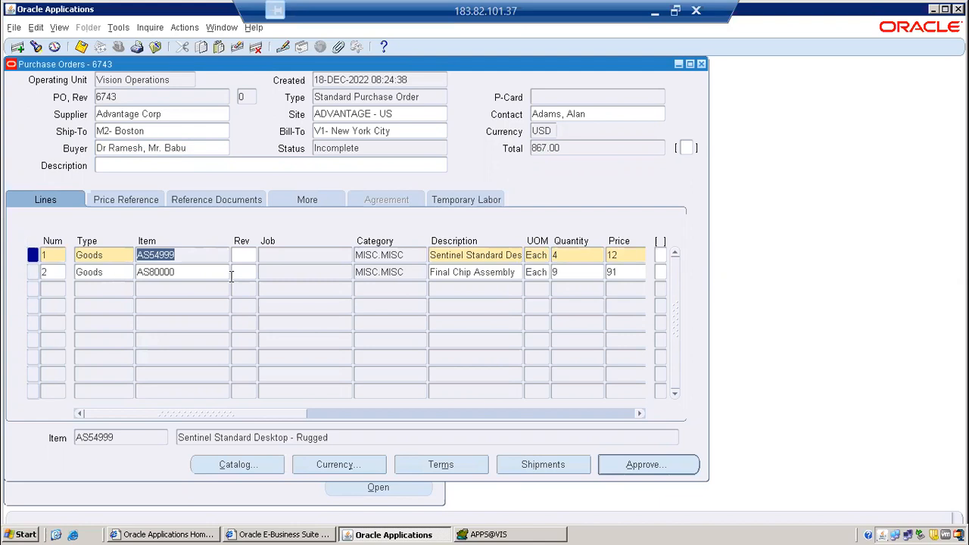
{"action": "left_click", "coordinate": [130, 91]}
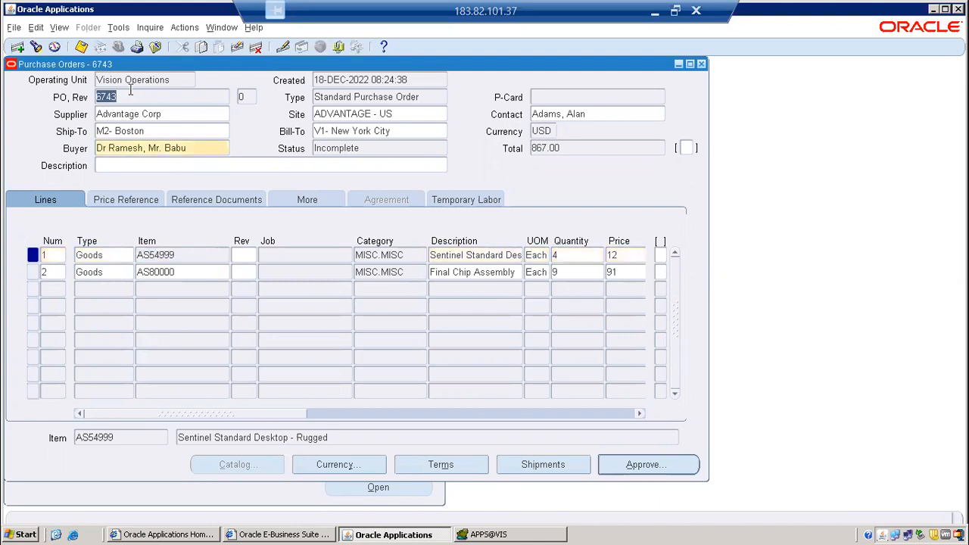
{"action": "left_click", "coordinate": [186, 254]}
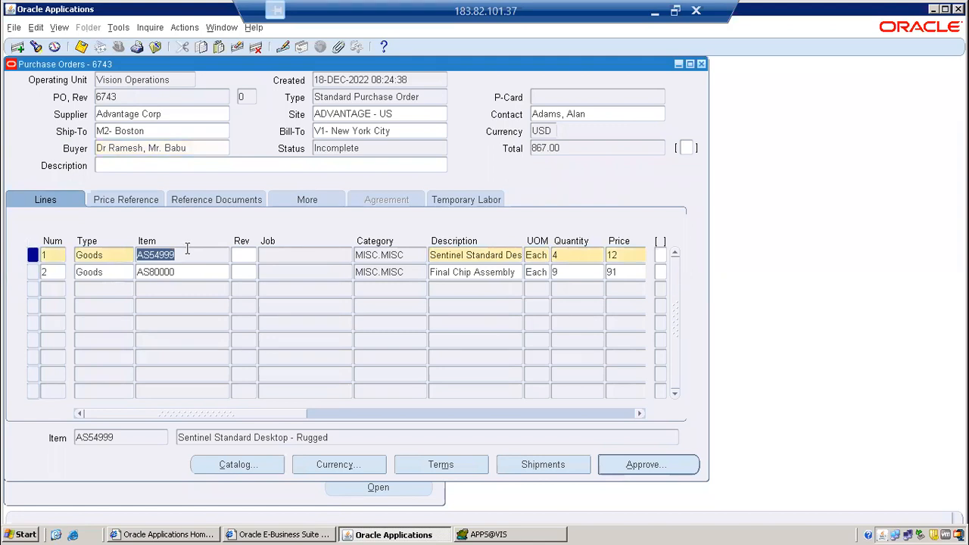
{"action": "left_click", "coordinate": [253, 28]}
{"action": "left_click", "coordinate": [273, 116]}
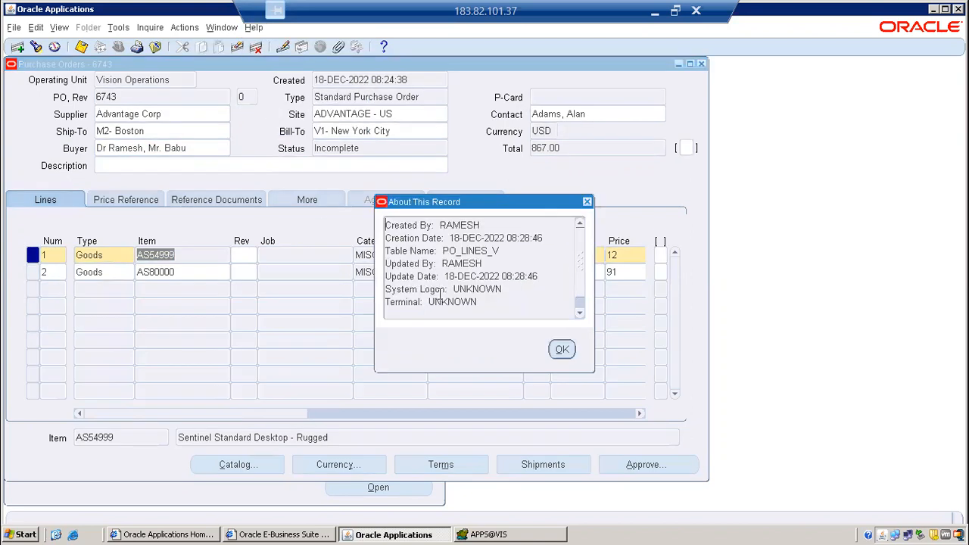
{"action": "left_click_drag", "start_coordinate": [482, 251], "coordinate": [489, 251]}
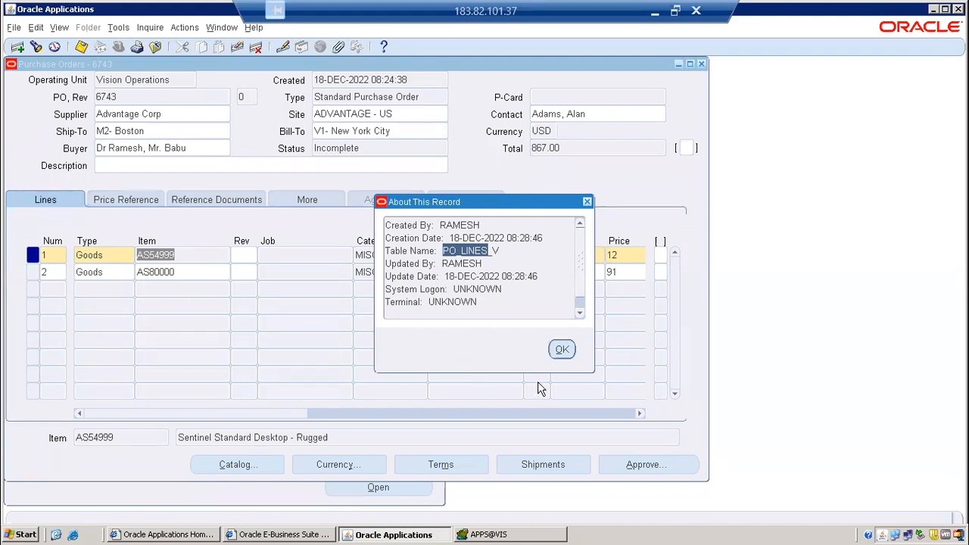
Switch to Toad and look up the PO_HEADER_ID in the PO_HEADERS_ALL query result.
{"action": "left_click", "coordinate": [489, 535]}
{"action": "left_click", "coordinate": [276, 274]}
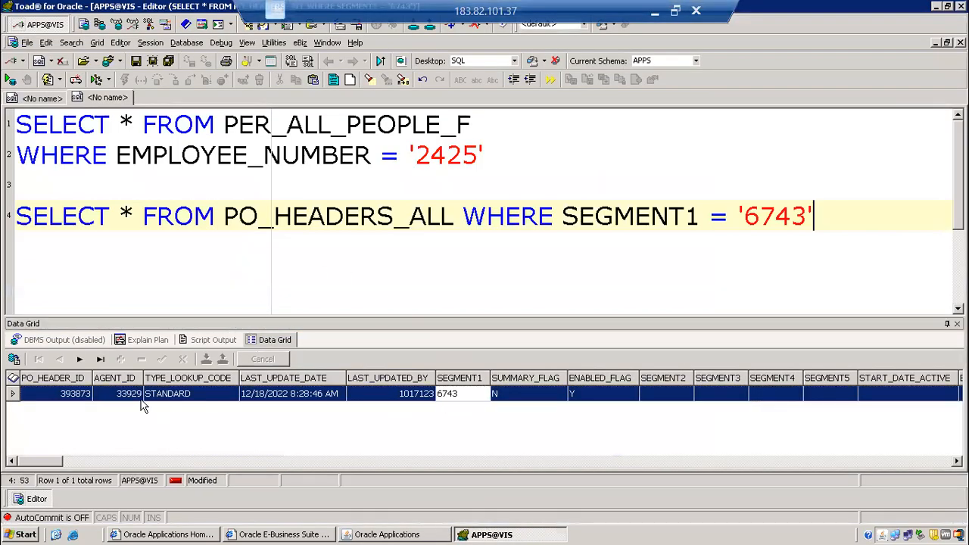
{"action": "left_click", "coordinate": [86, 397]}
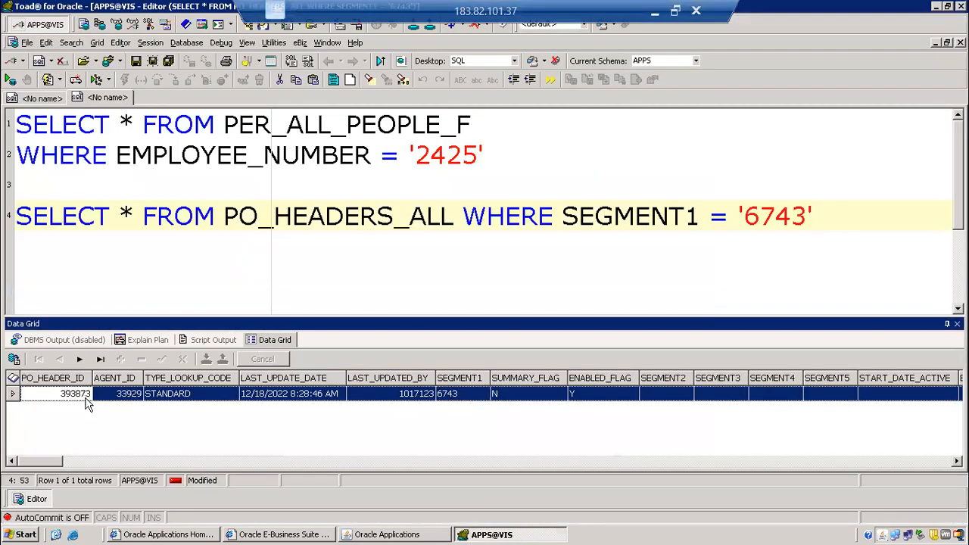
{"action": "left_click", "coordinate": [235, 280]}
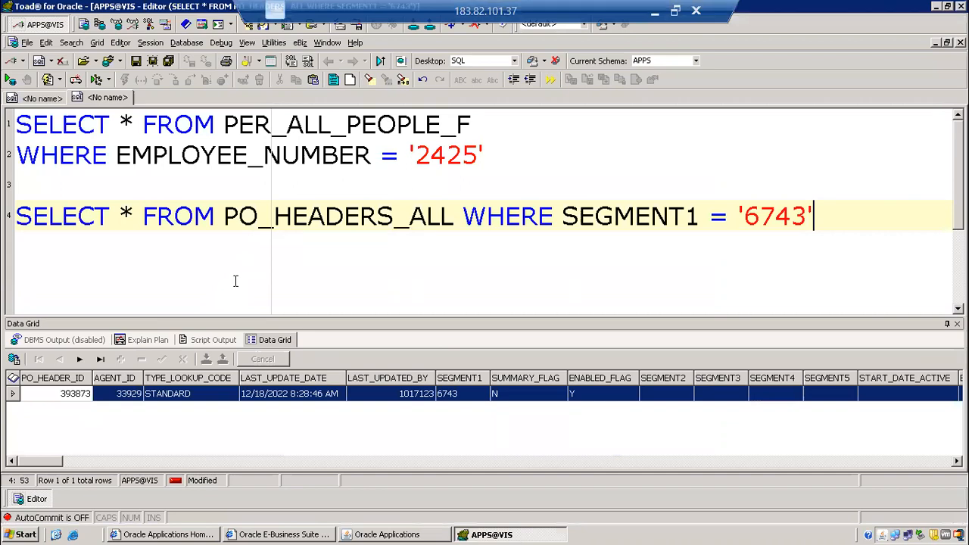
Add and run the query SELECT * FROM PO_LINES_ALL WHERE PO_HEADER_ID = 393873 below the existing statements.
{"action": "key", "text": "Return"}
{"action": "key", "text": "Return"}
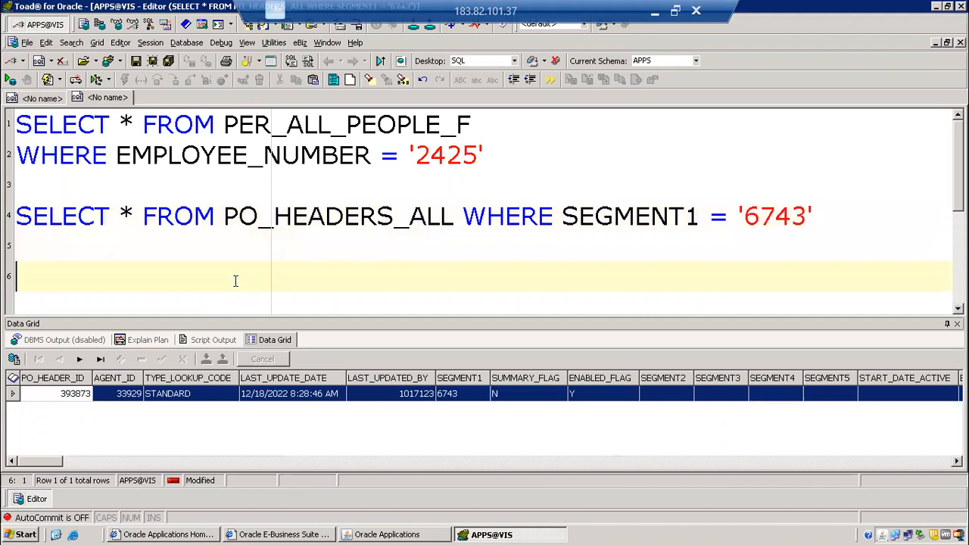
{"action": "key", "text": "Caps_Lock"}
{"action": "type", "text": "SELECT * FROM PO_LINES_ALL WHERE PO_HEADER_ID = "}
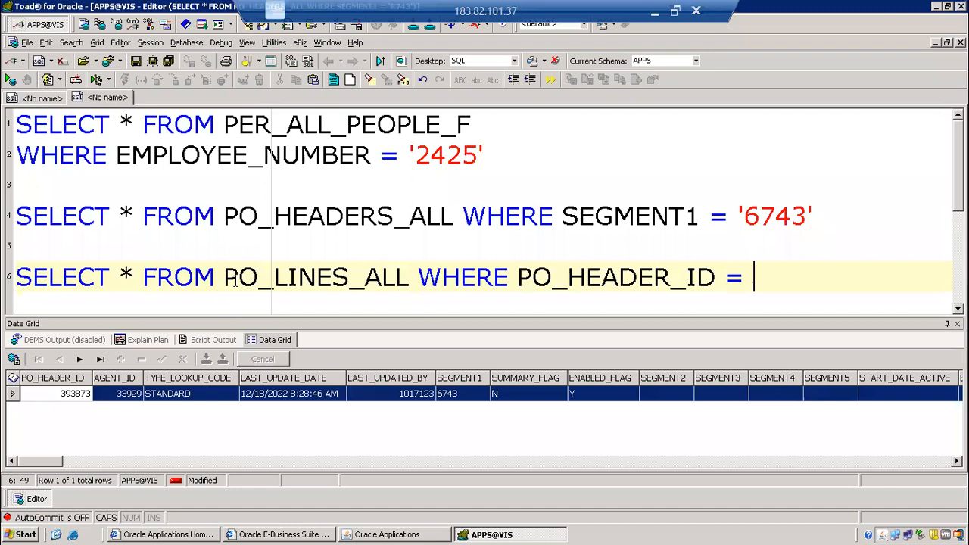
{"action": "type", "text": "393"}
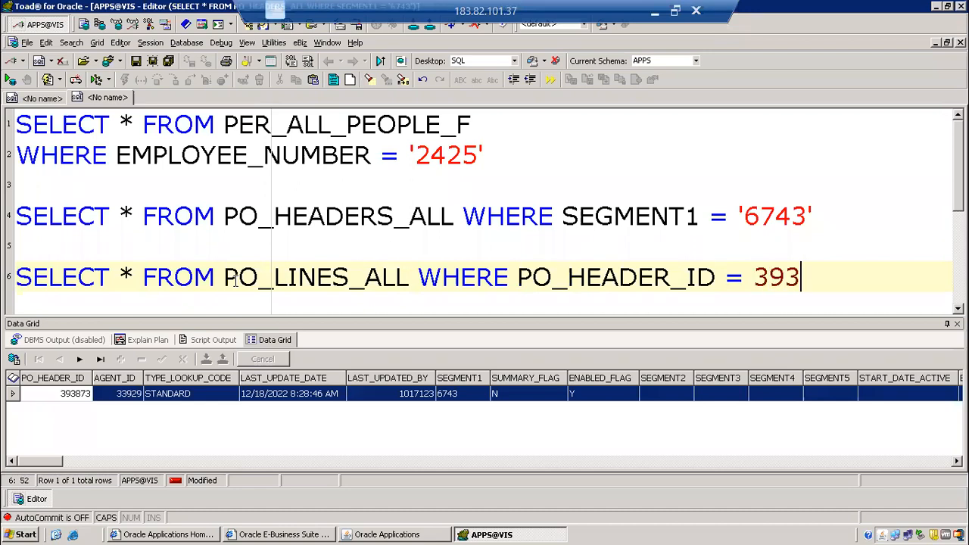
{"action": "type", "text": "873"}
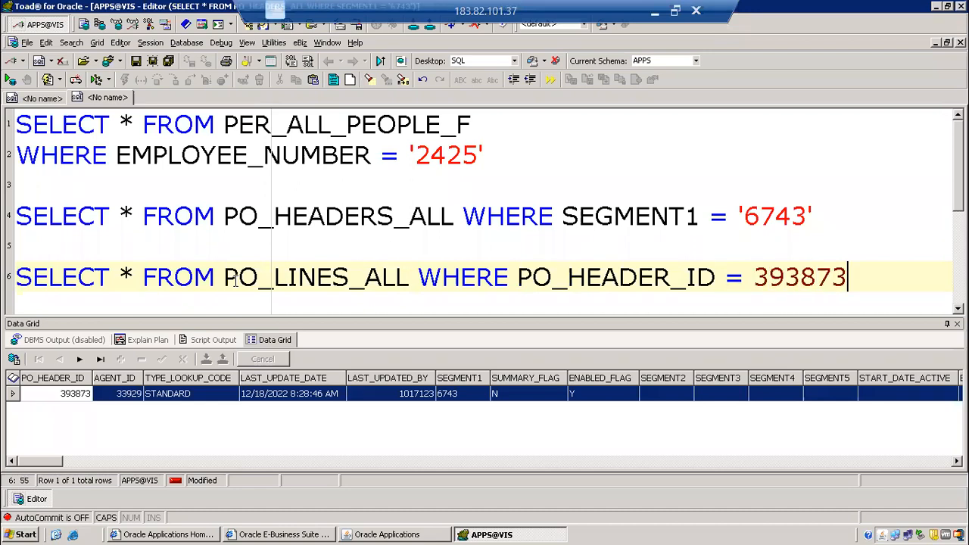
{"action": "key", "text": "F9"}
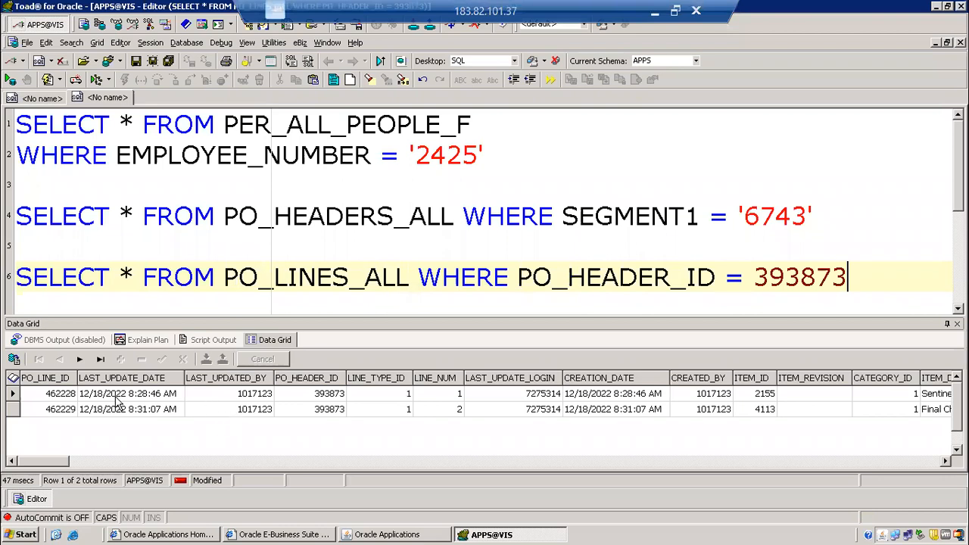
Examine the line IDs, unit prices and quantities of both rows in the PO_LINES_ALL result.
{"action": "left_click", "coordinate": [72, 399]}
{"action": "left_click", "coordinate": [68, 413]}
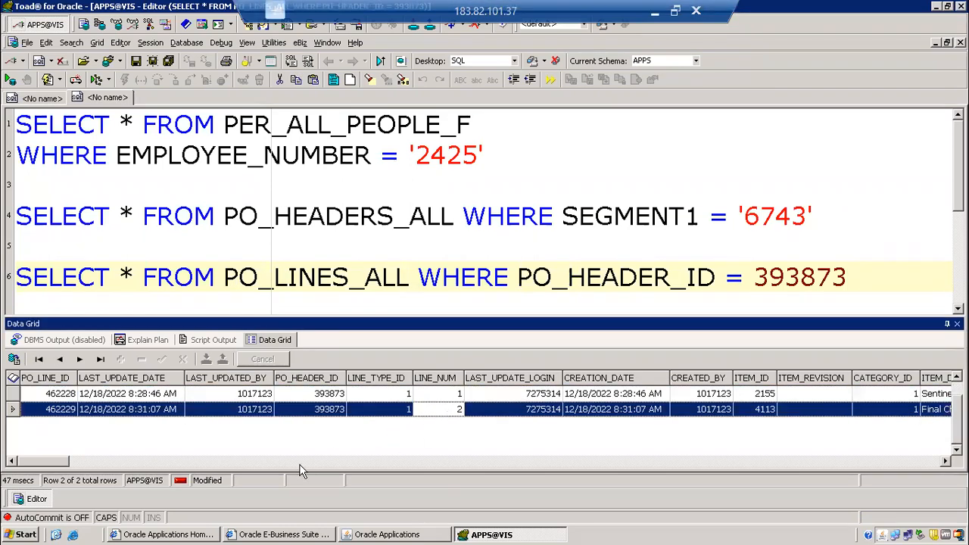
{"action": "left_click", "coordinate": [187, 462]}
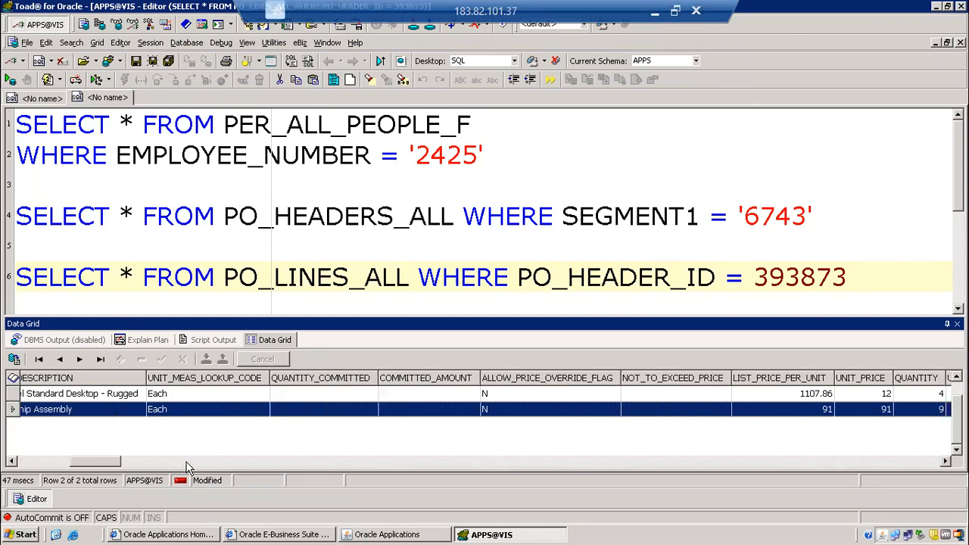
{"action": "left_click", "coordinate": [884, 394]}
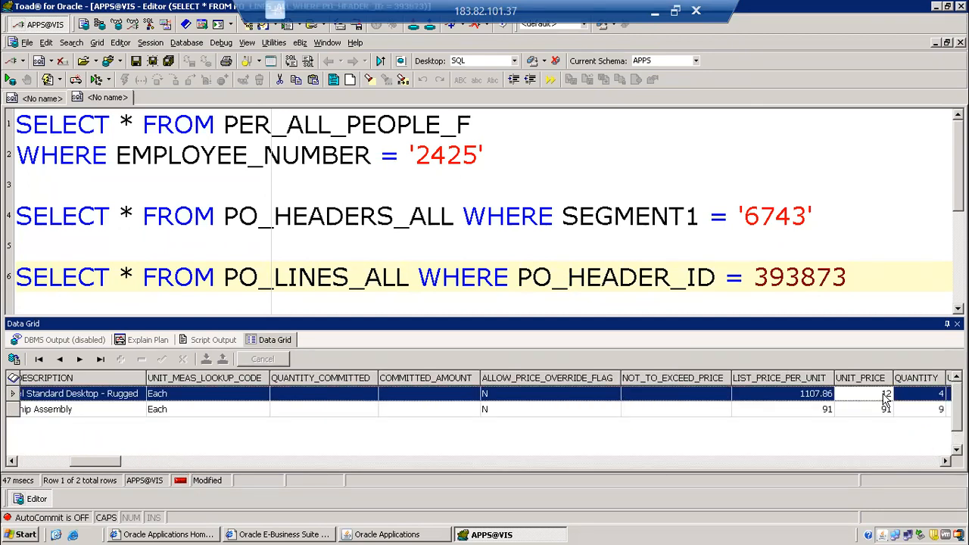
{"action": "left_click", "coordinate": [882, 410]}
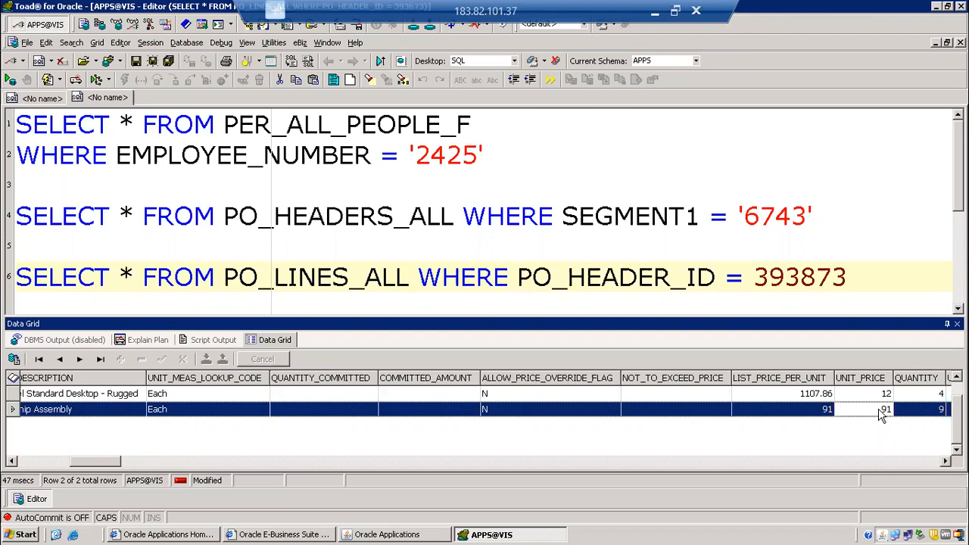
{"action": "left_click", "coordinate": [932, 396]}
{"action": "left_click", "coordinate": [932, 410]}
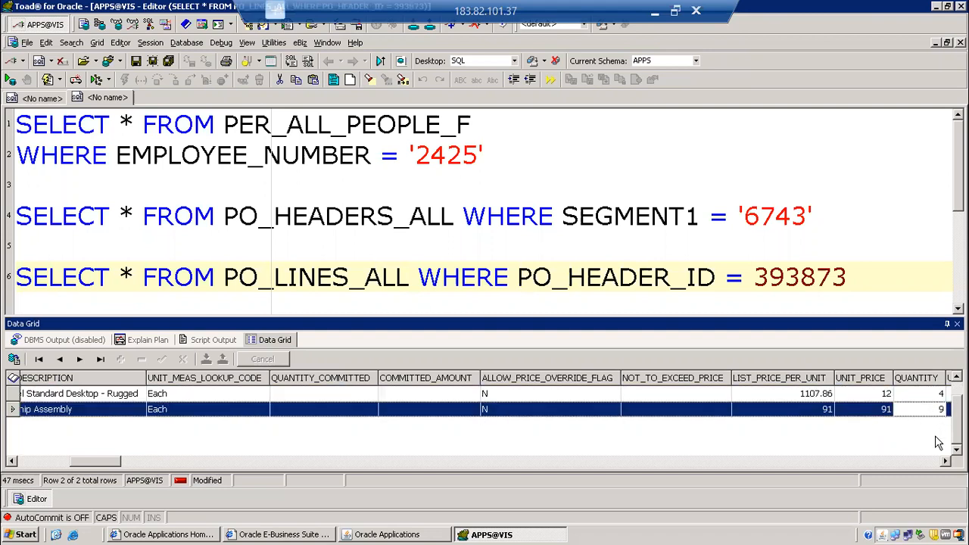
{"action": "left_click", "coordinate": [945, 463]}
{"action": "left_click", "coordinate": [945, 461]}
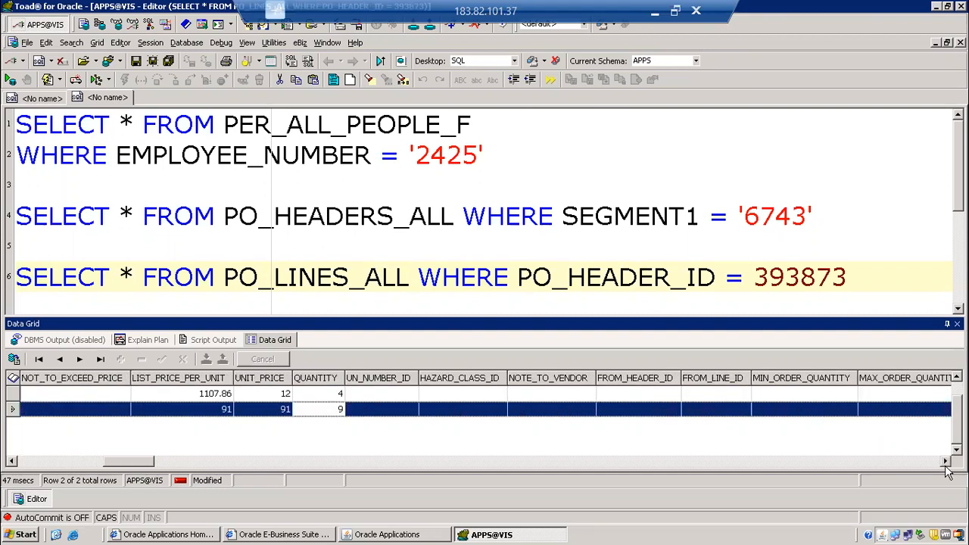
{"action": "left_click", "coordinate": [11, 461]}
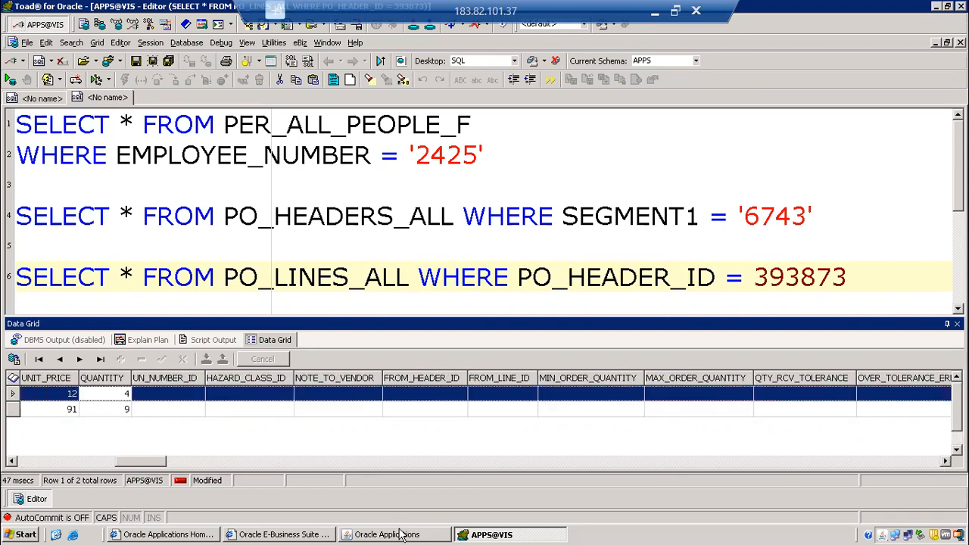
Switch back to Oracle Applications, close the record information, and check the quantity and price of both purchase order lines.
{"action": "left_click", "coordinate": [393, 535]}
{"action": "left_click", "coordinate": [562, 350]}
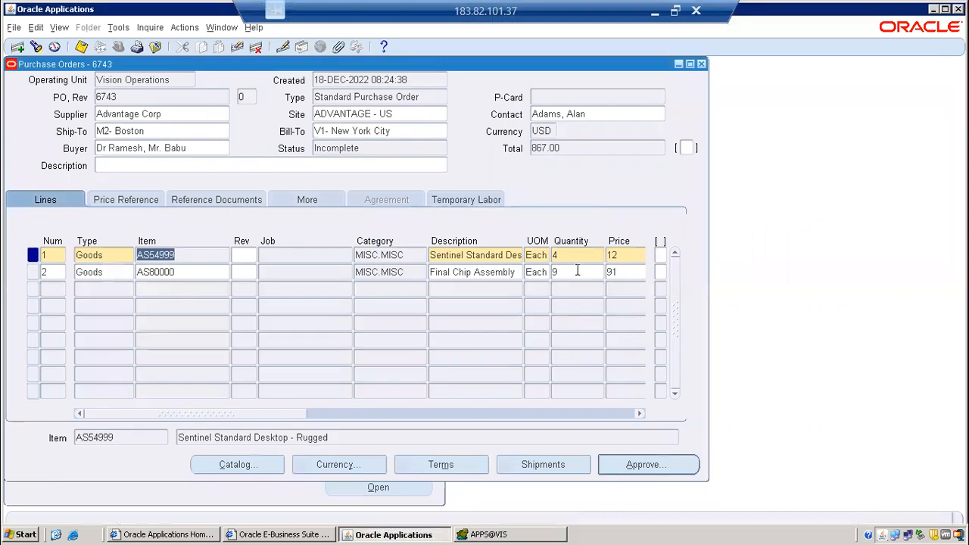
{"action": "left_click", "coordinate": [619, 255]}
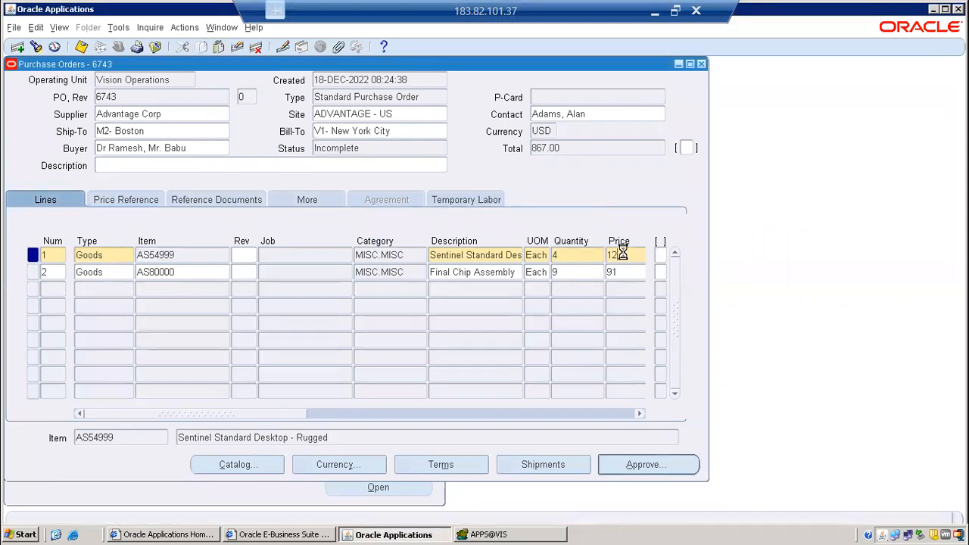
{"action": "left_click", "coordinate": [578, 275]}
{"action": "left_click", "coordinate": [612, 277]}
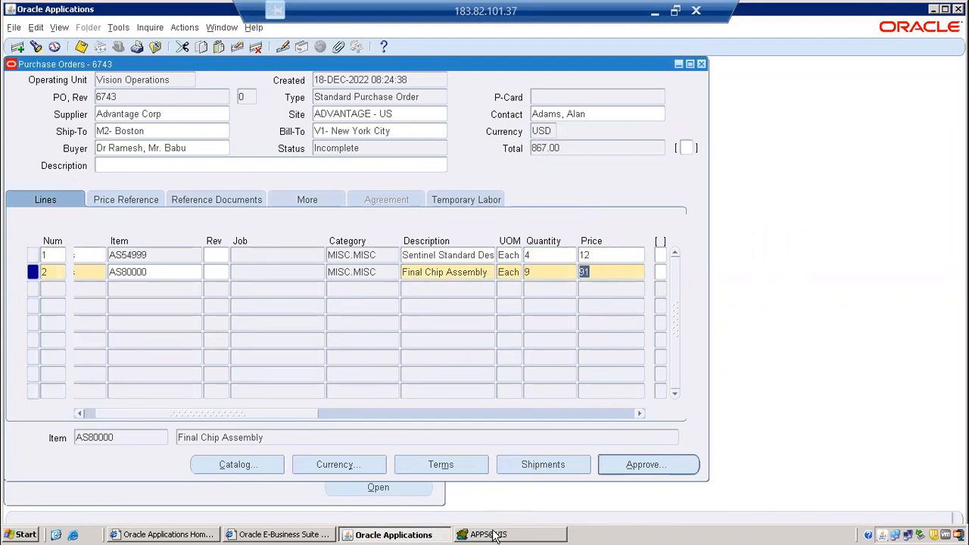
Switch between Toad and Oracle Applications to compare the purchase order's header and line fields with the queried line rows.
{"action": "left_click", "coordinate": [490, 535]}
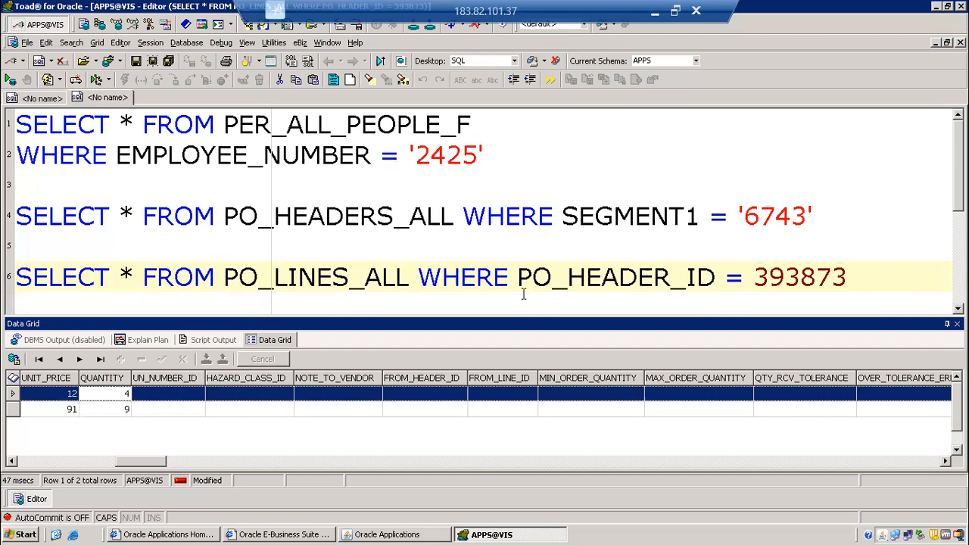
{"action": "left_click", "coordinate": [404, 535]}
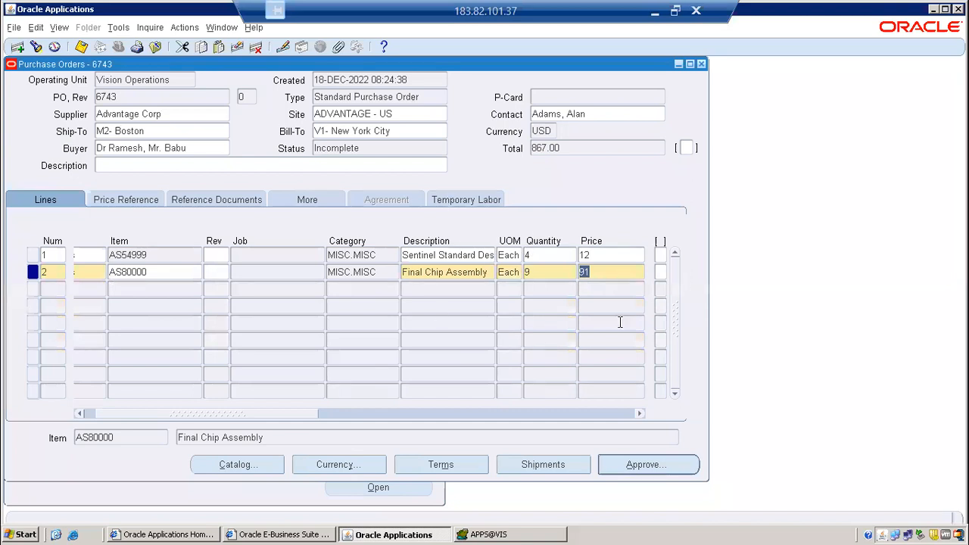
{"action": "left_click", "coordinate": [442, 257]}
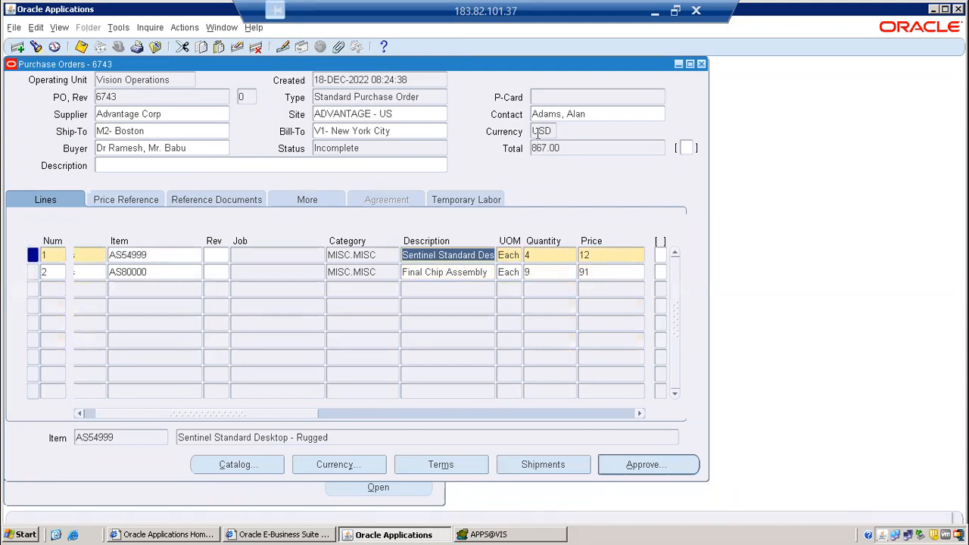
{"action": "left_click", "coordinate": [159, 115]}
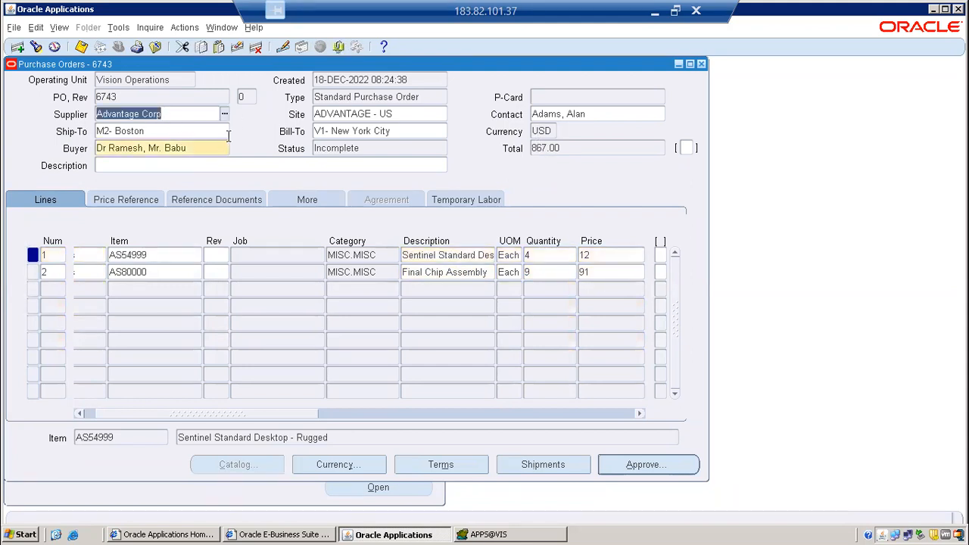
{"action": "left_click", "coordinate": [226, 133]}
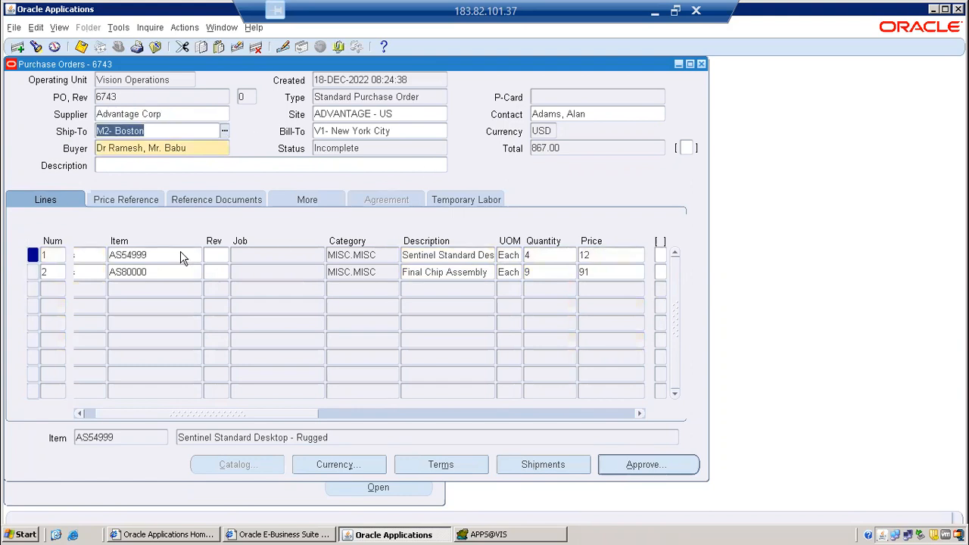
{"action": "left_click", "coordinate": [609, 255]}
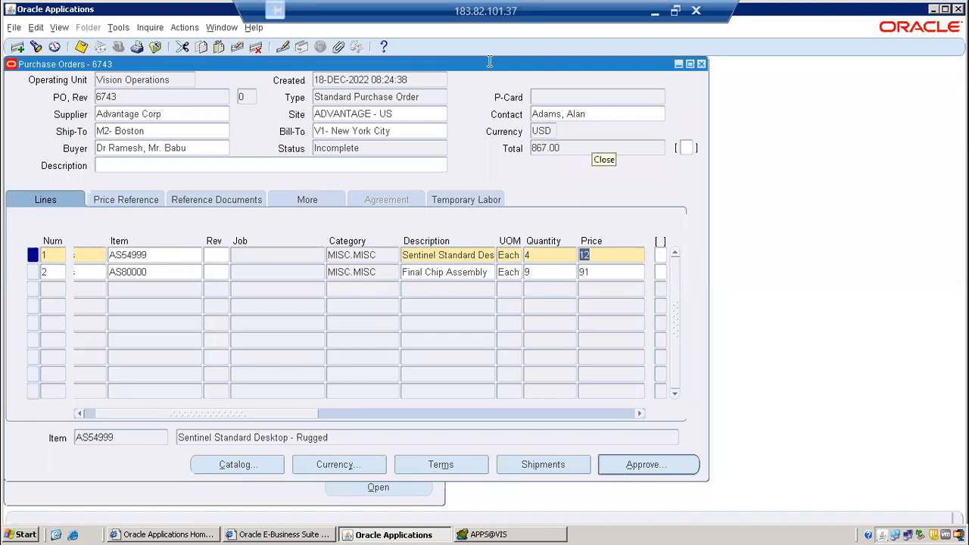
{"action": "left_click", "coordinate": [548, 533]}
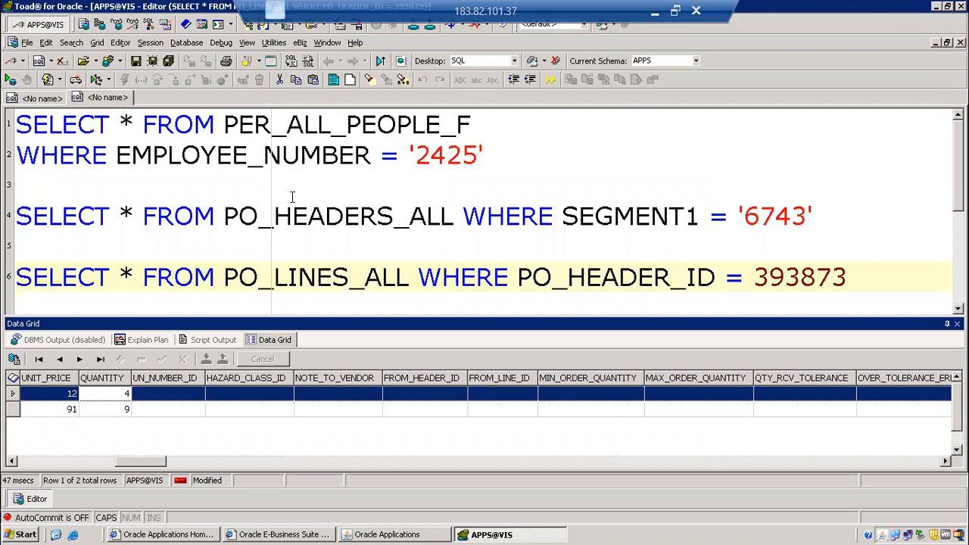
{"action": "left_click", "coordinate": [386, 534]}
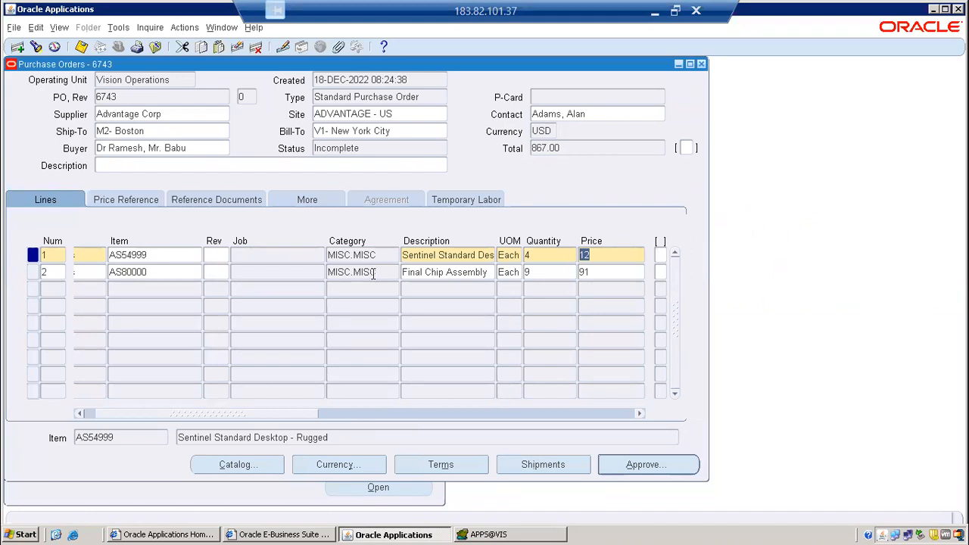
Review the SQL statements in Toad, check the purchase order's Status field in Oracle Applications, and return to the Toad editor.
{"action": "left_click", "coordinate": [552, 535]}
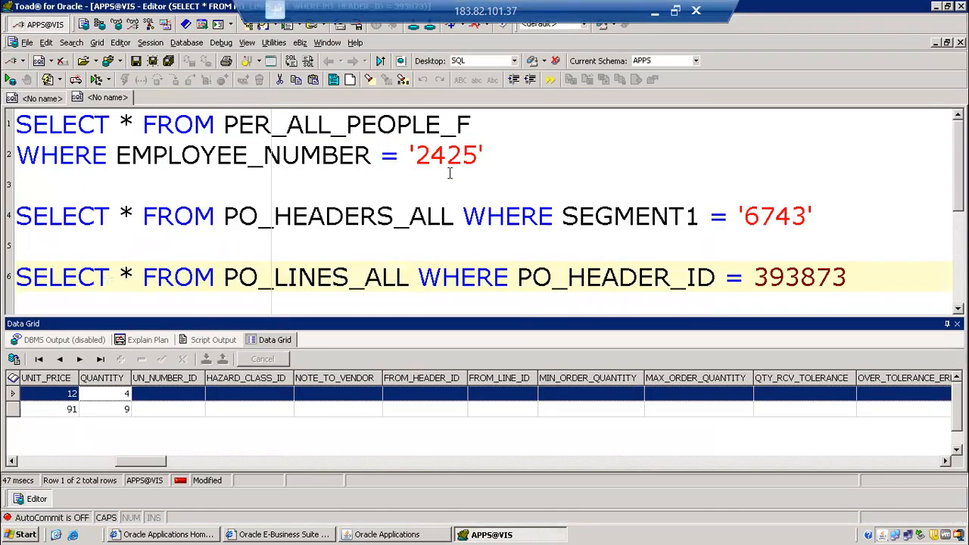
{"action": "left_click", "coordinate": [518, 185]}
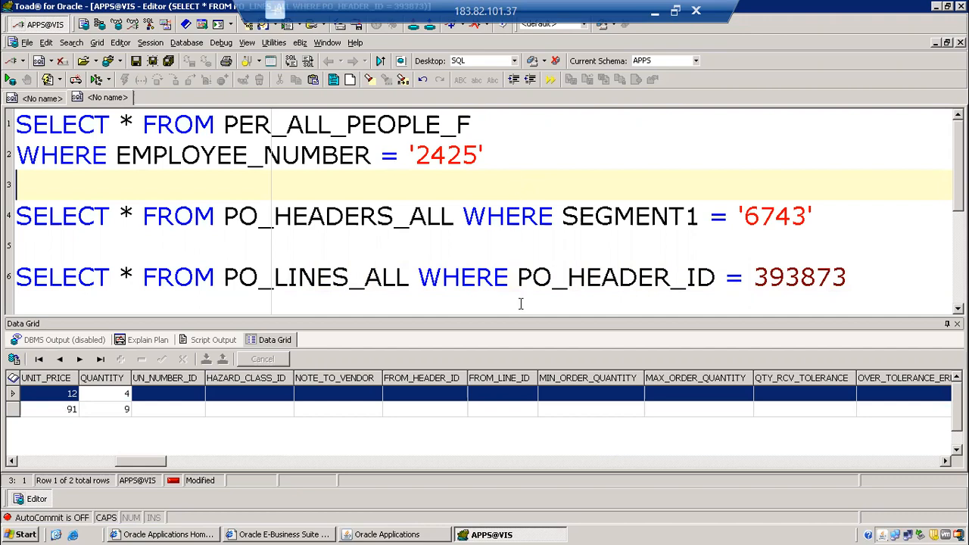
{"action": "left_click", "coordinate": [443, 532]}
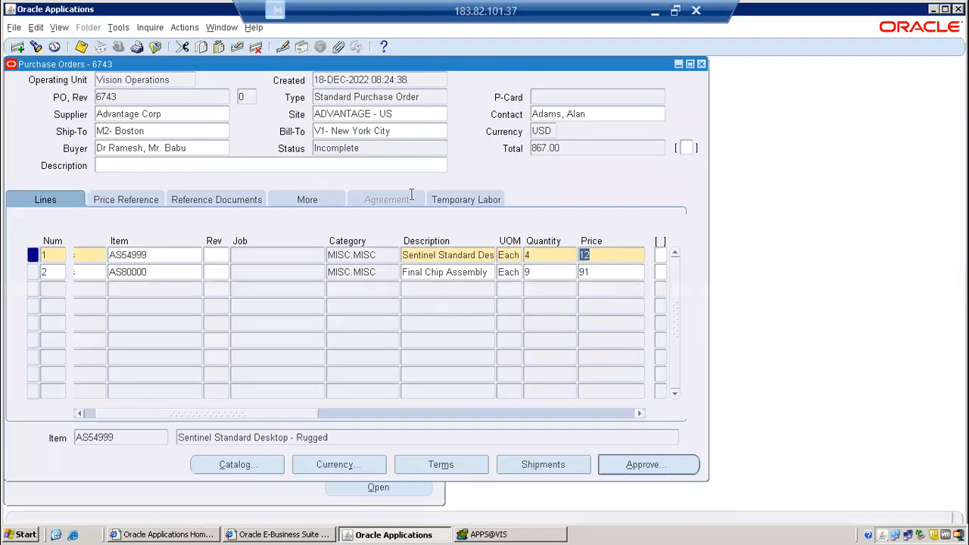
{"action": "left_click", "coordinate": [386, 149]}
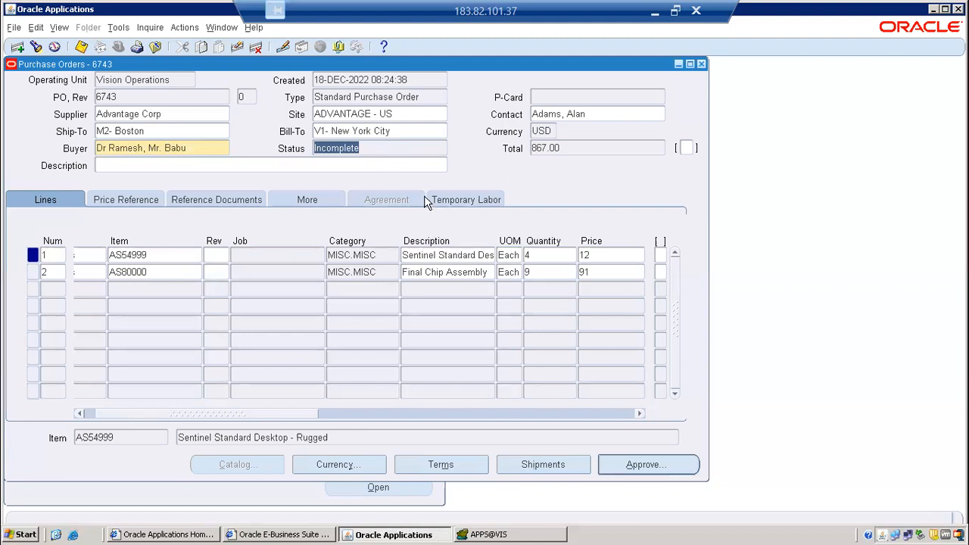
{"action": "left_click", "coordinate": [474, 534]}
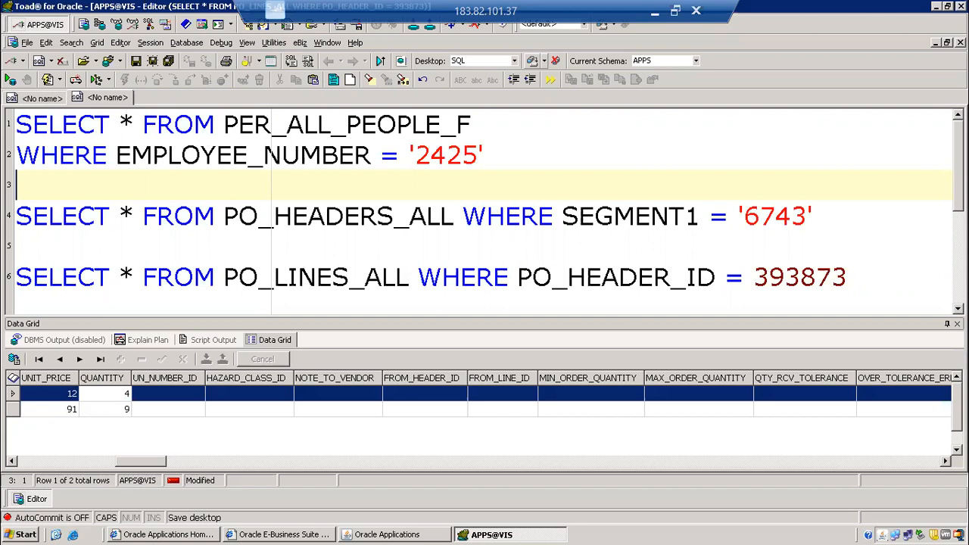
{"action": "left_click", "coordinate": [464, 247]}
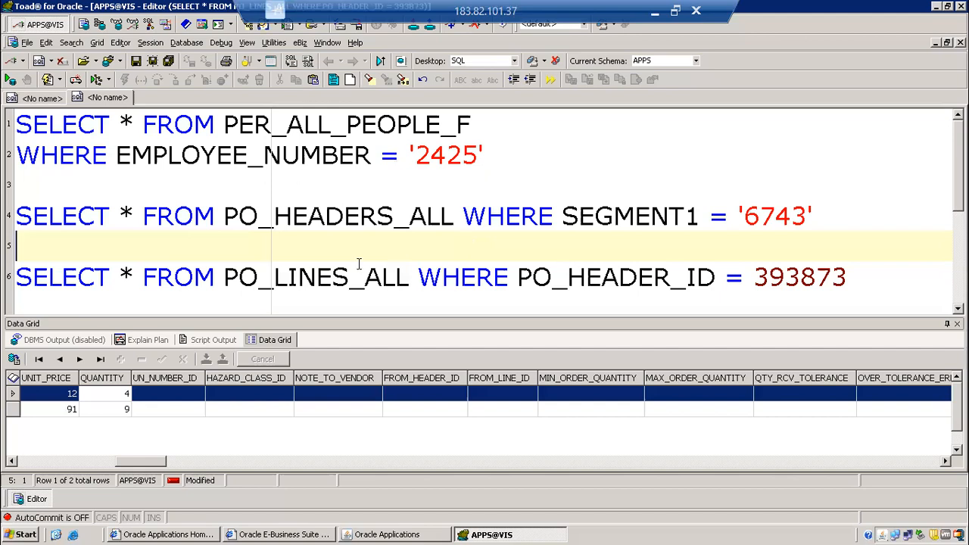
Switch from Toad to the Word course content document and review its list of Oracle Apps topics down to the end.
{"action": "left_click", "coordinate": [655, 11]}
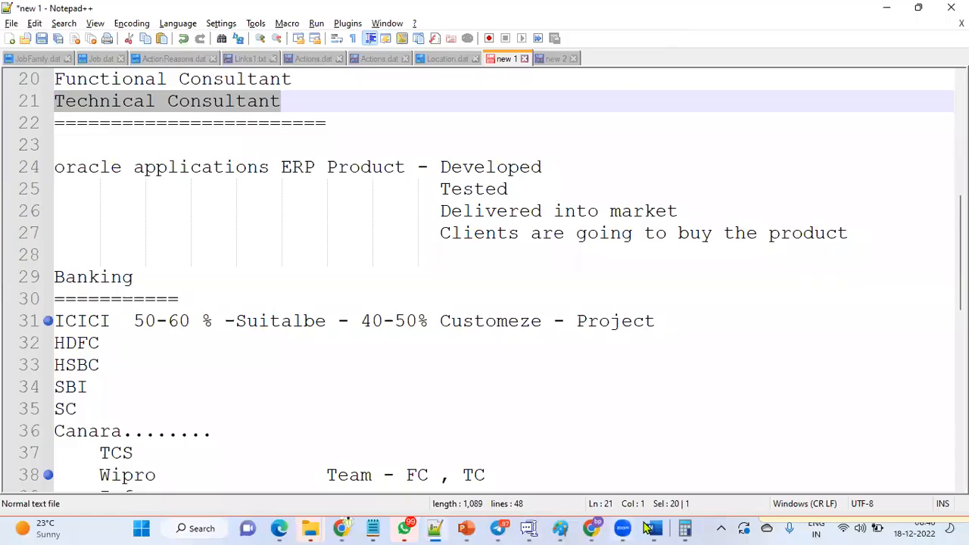
{"action": "left_click", "coordinate": [654, 528]}
{"action": "scroll", "coordinate": [309, 276], "scroll_direction": "down", "scroll_amount": 5}
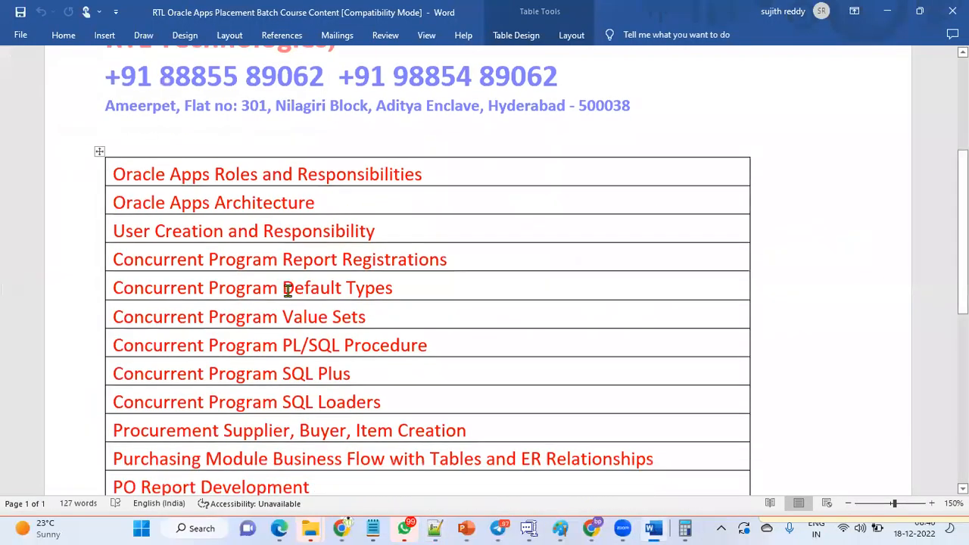
{"action": "left_click", "coordinate": [353, 400]}
{"action": "scroll", "coordinate": [333, 250], "scroll_direction": "down", "scroll_amount": 2}
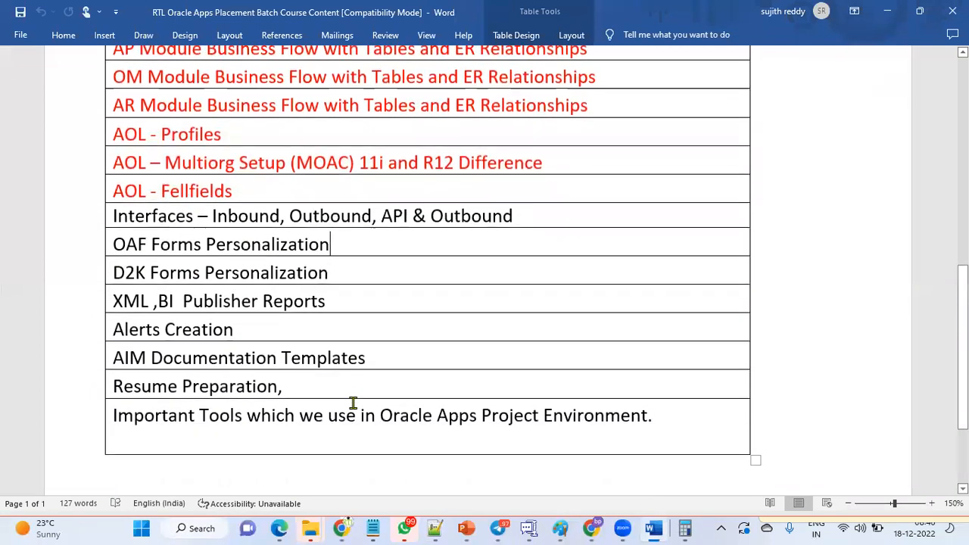
Highlight the Interfaces, OAF Forms Personalization, D2K Forms Personalization and XML, BI Publisher topics one by one in the course content table.
{"action": "left_click_drag", "start_coordinate": [113, 208], "coordinate": [208, 208]}
{"action": "left_click_drag", "start_coordinate": [119, 235], "coordinate": [303, 236]}
{"action": "left_click_drag", "start_coordinate": [115, 265], "coordinate": [275, 268]}
{"action": "left_click_drag", "start_coordinate": [172, 321], "coordinate": [204, 295]}
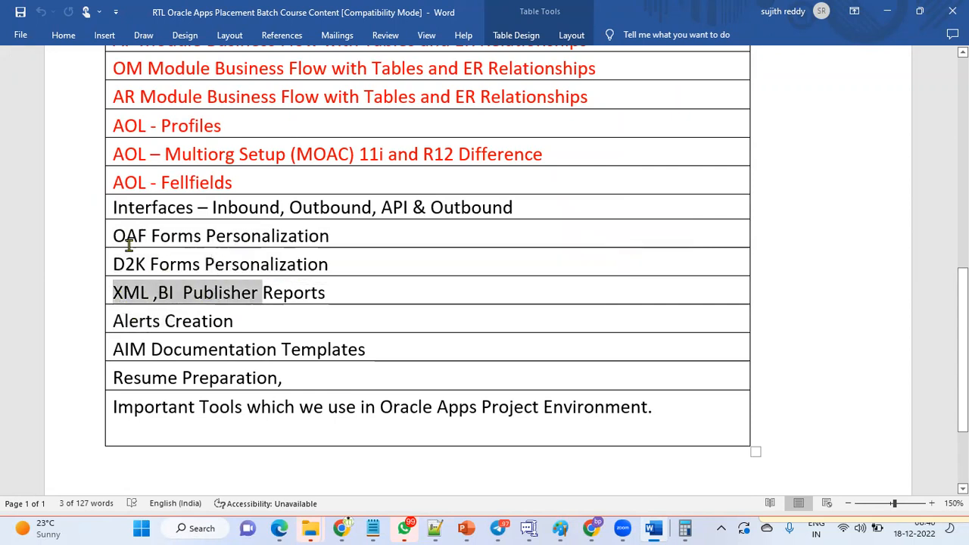
{"action": "left_click_drag", "start_coordinate": [115, 235], "coordinate": [293, 237]}
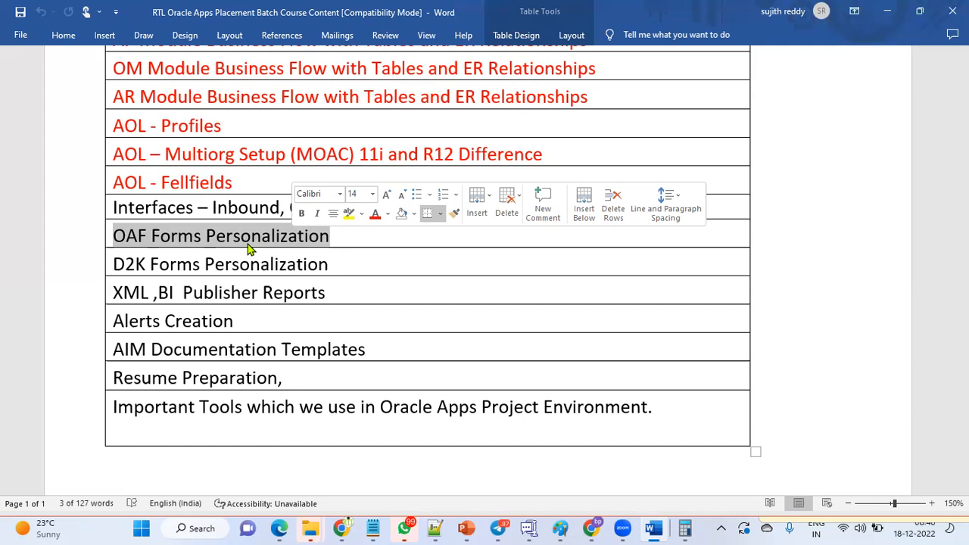
{"action": "scroll", "coordinate": [186, 265], "scroll_direction": "up", "scroll_amount": 2}
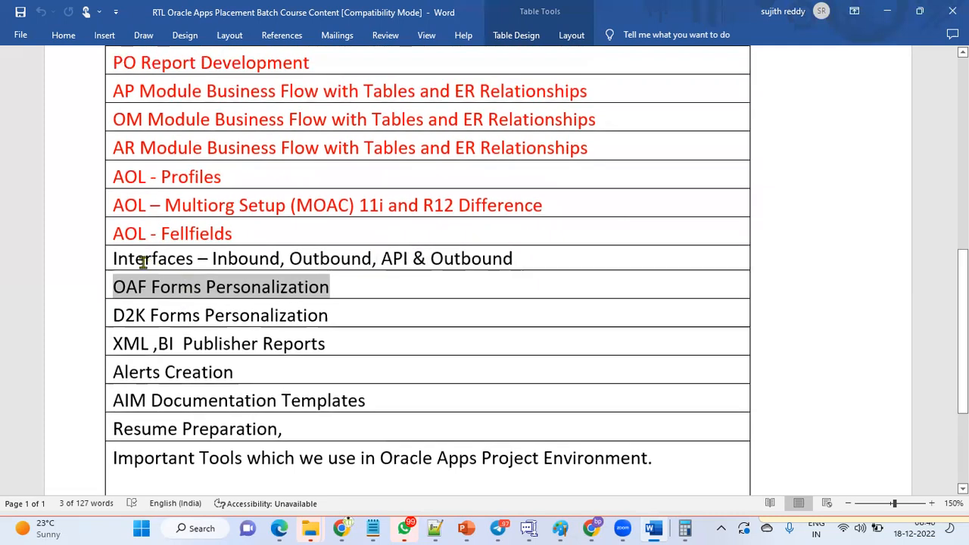
{"action": "left_click_drag", "start_coordinate": [112, 259], "coordinate": [512, 259]}
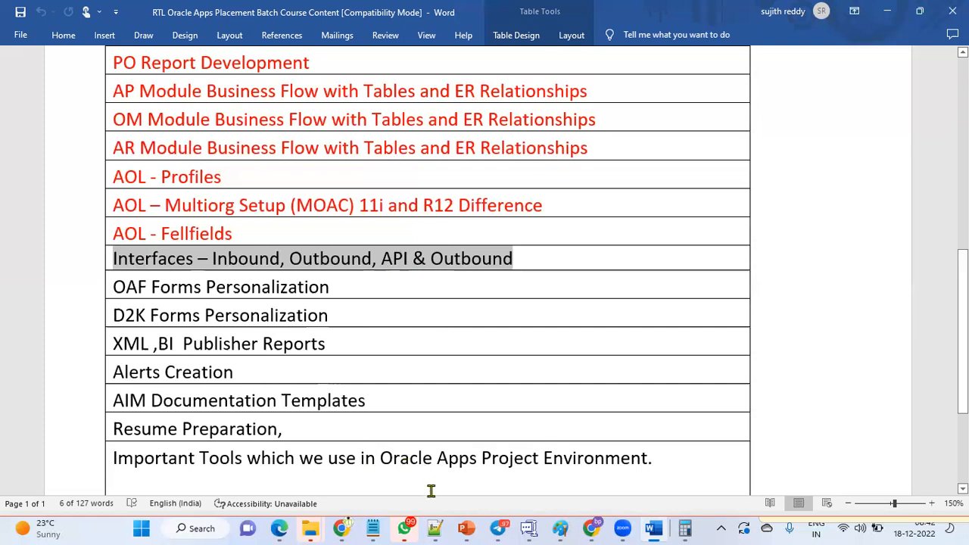
{"action": "left_click", "coordinate": [684, 528]}
{"action": "left_click", "coordinate": [929, 47]}
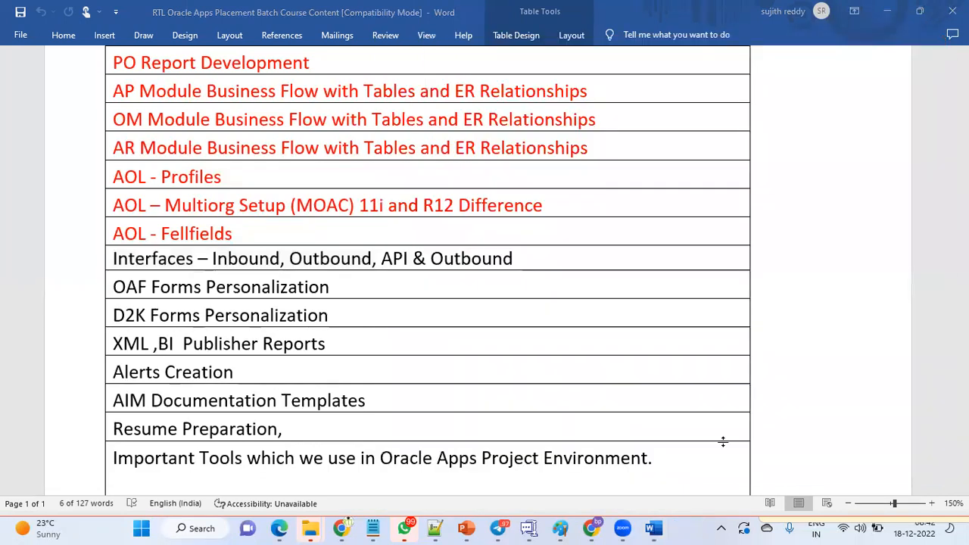
{"action": "left_click", "coordinate": [721, 528]}
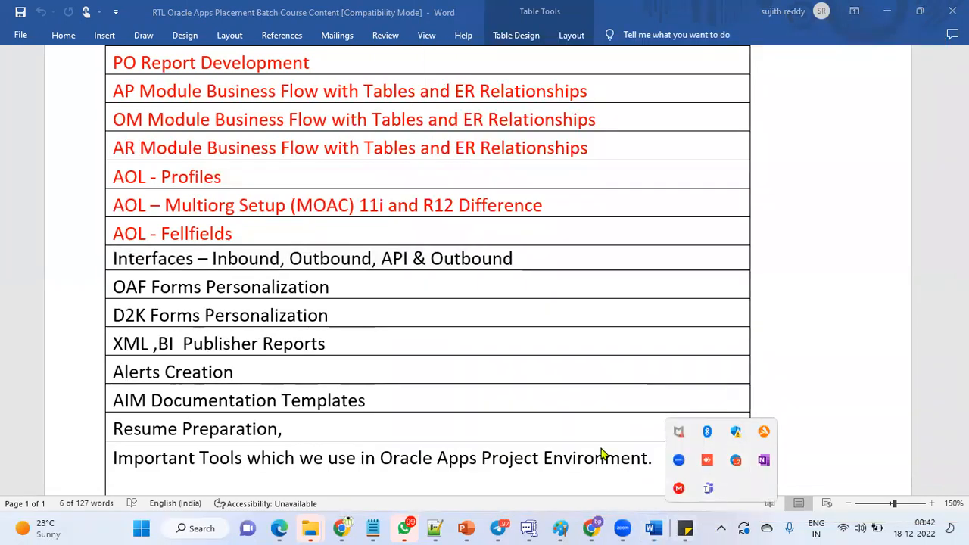
{"action": "left_click", "coordinate": [546, 380]}
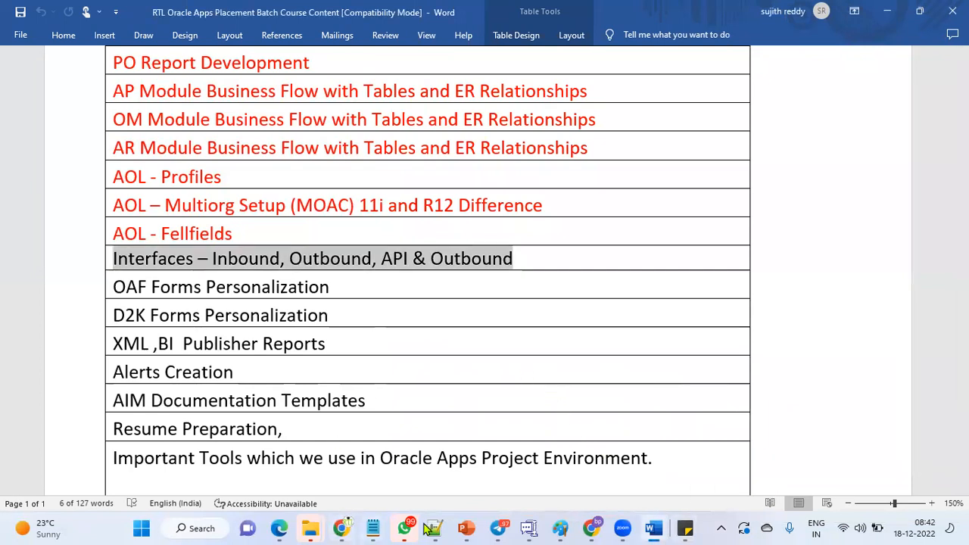
{"action": "left_click", "coordinate": [588, 430]}
Return to the Toad editor and enter the contact phone number on a new line below the PO_LINES_ALL query.
{"action": "key", "text": "alt+Tab"}
{"action": "key", "text": "Tab"}
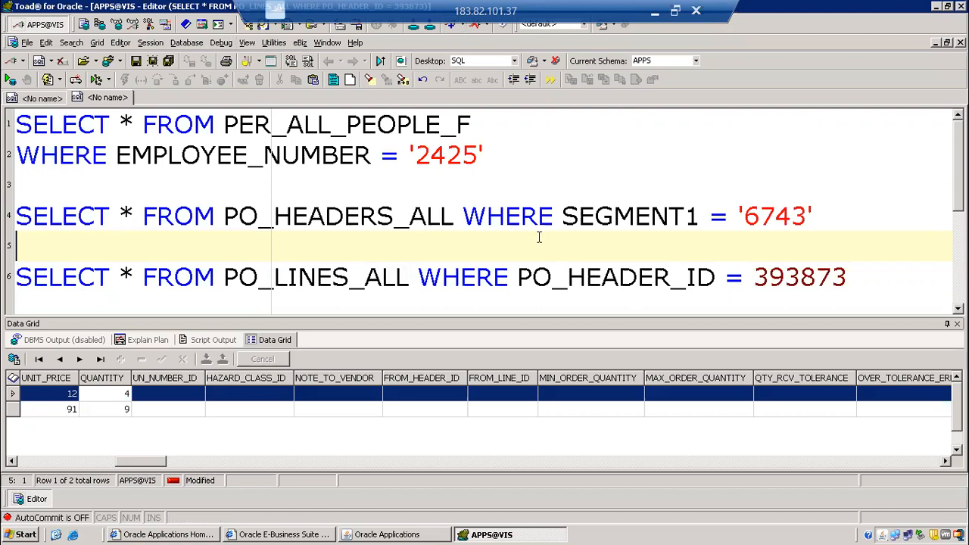
{"action": "left_click", "coordinate": [865, 279]}
{"action": "key", "text": "Return"}
{"action": "key", "text": "Return"}
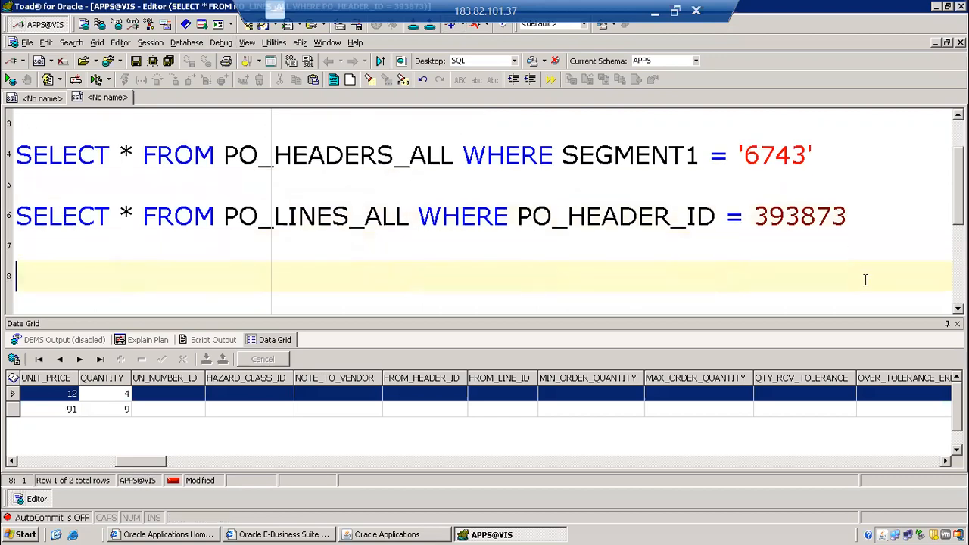
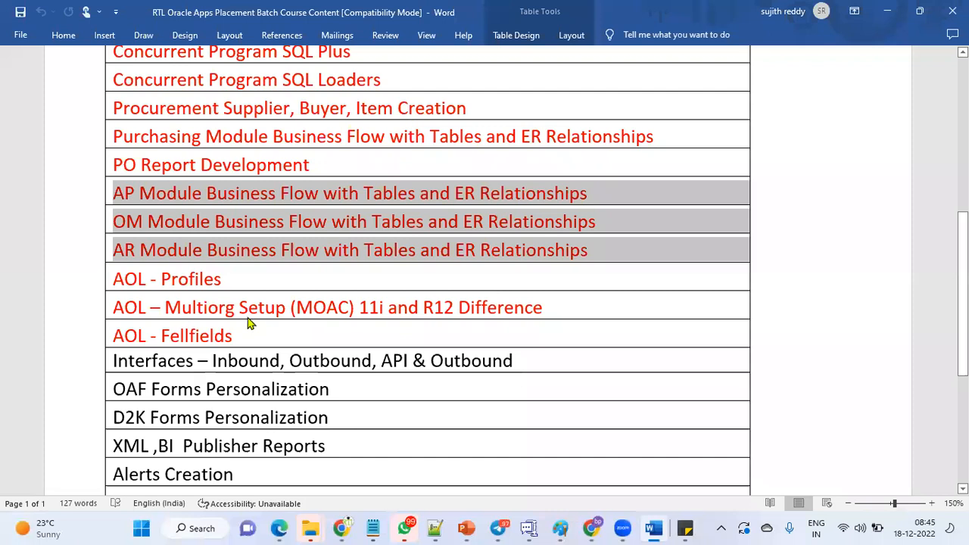
Highlight the AP, OM and AR Module Business Flow rows in the Word course content table.
{"action": "left_click", "coordinate": [156, 198]}
{"action": "left_click_drag", "start_coordinate": [116, 196], "coordinate": [595, 242]}
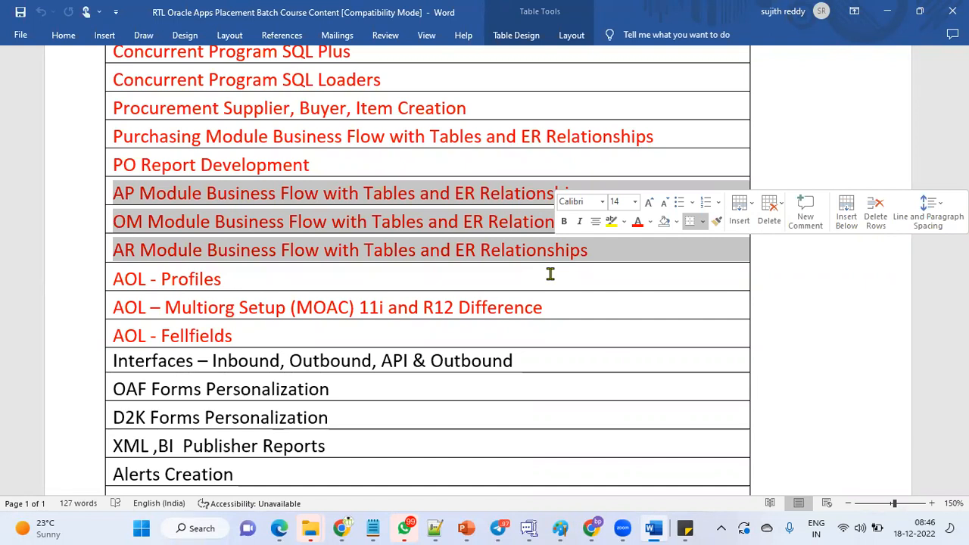
Switch to Chrome and open the naukri.com login page in a new tab.
{"action": "left_click", "coordinate": [343, 528]}
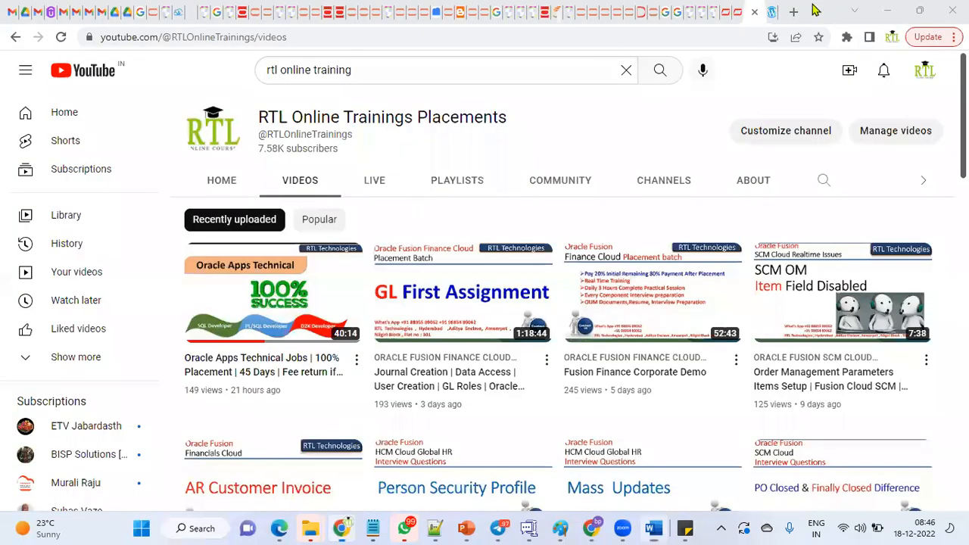
{"action": "left_click", "coordinate": [772, 11]}
{"action": "key", "text": "ctrl+t"}
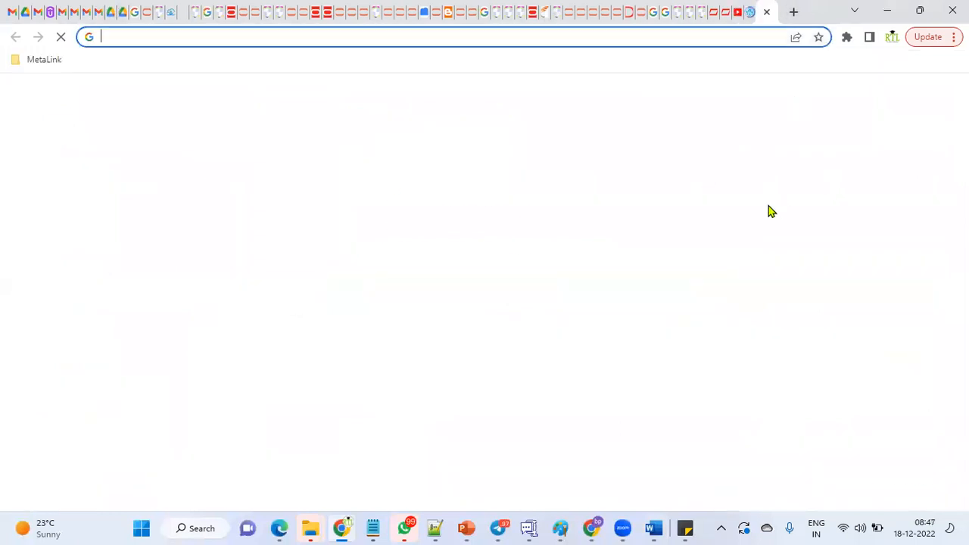
{"action": "type", "text": "n"}
{"action": "left_click", "coordinate": [243, 70]}
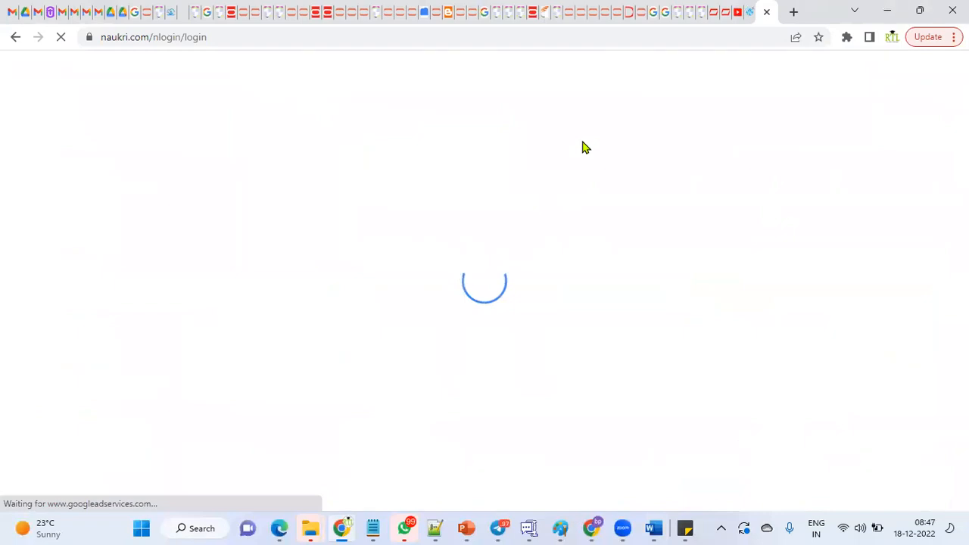
Search naukri.com for oracle apps technical jobs using the suggested keyword.
{"action": "left_click", "coordinate": [515, 74]}
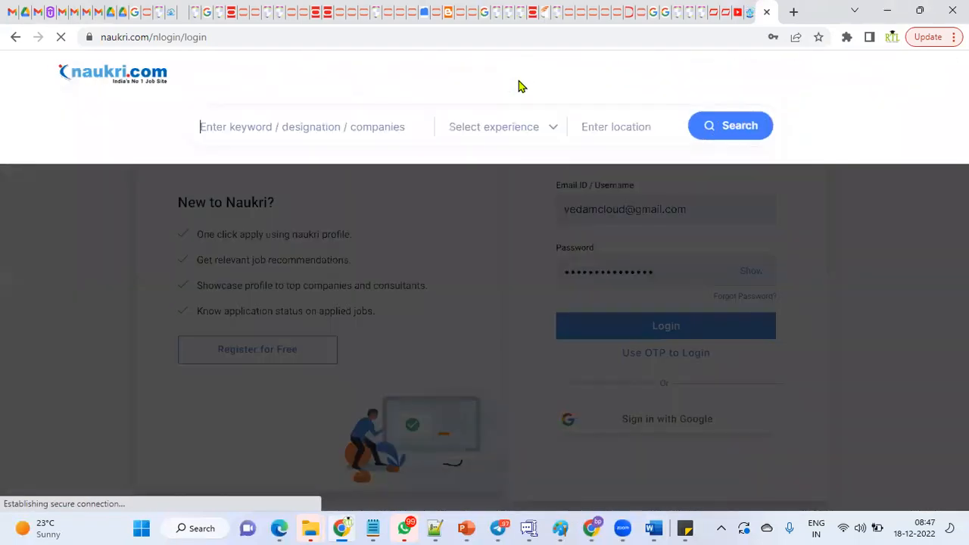
{"action": "type", "text": "oracle"}
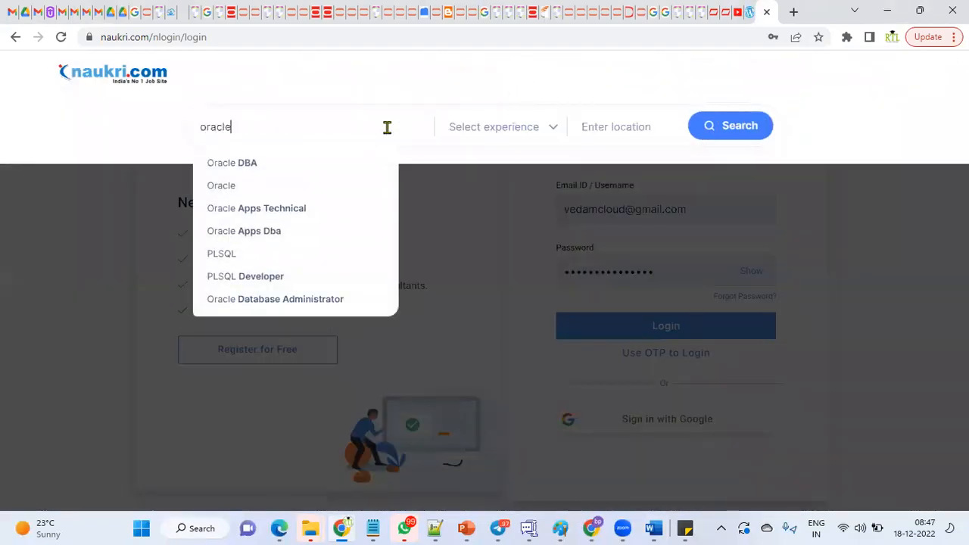
{"action": "left_click", "coordinate": [323, 218]}
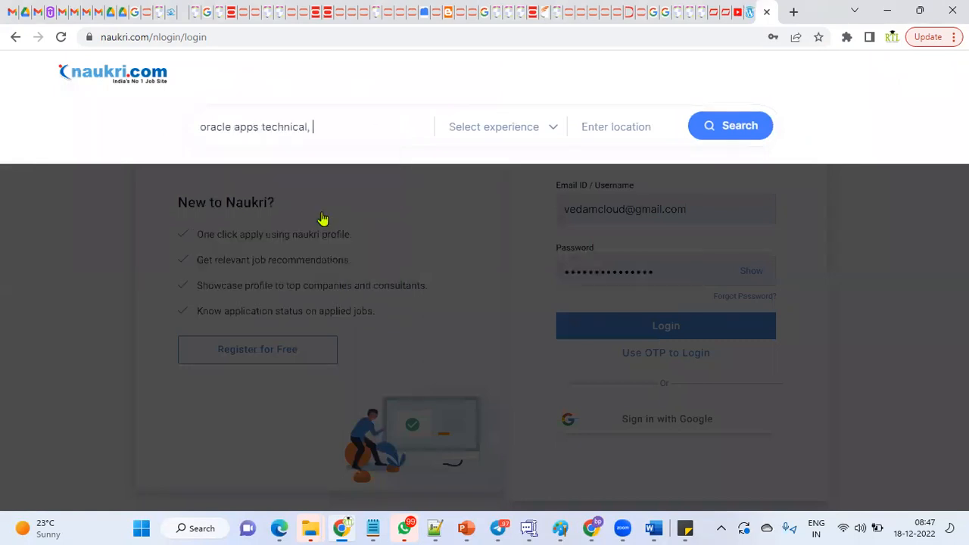
{"action": "left_click", "coordinate": [731, 133]}
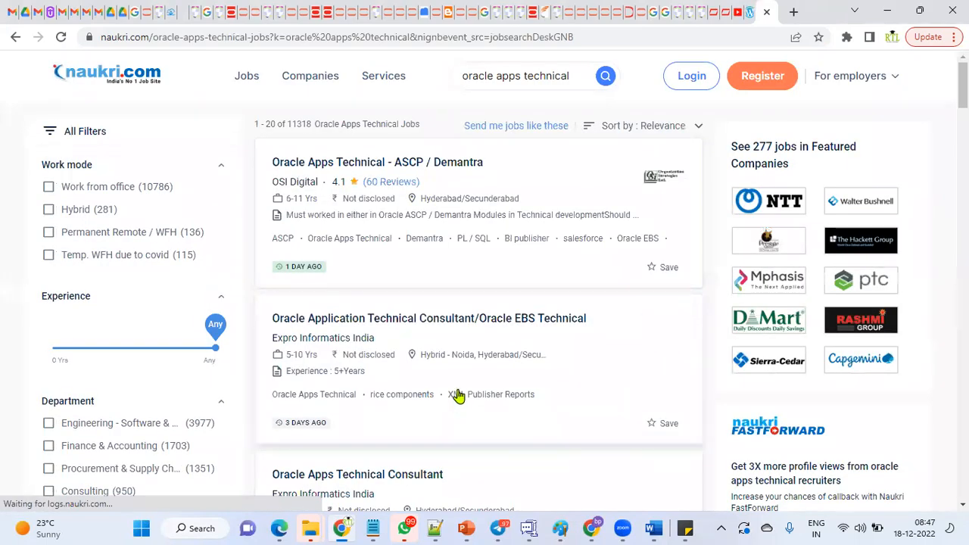
Browse the Oracle Apps Technical job results and open the OSI Digital listing for Oracle Apps Technical Consultant, 4-9 years.
{"action": "scroll", "coordinate": [463, 393], "scroll_direction": "down", "scroll_amount": 1}
{"action": "scroll", "coordinate": [463, 393], "scroll_direction": "down", "scroll_amount": 2}
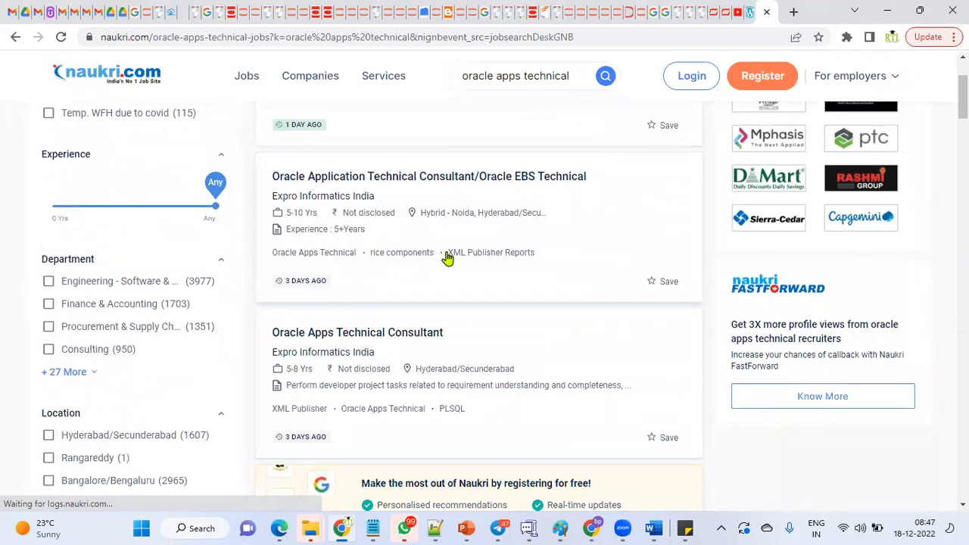
{"action": "scroll", "coordinate": [447, 295], "scroll_direction": "down", "scroll_amount": 6}
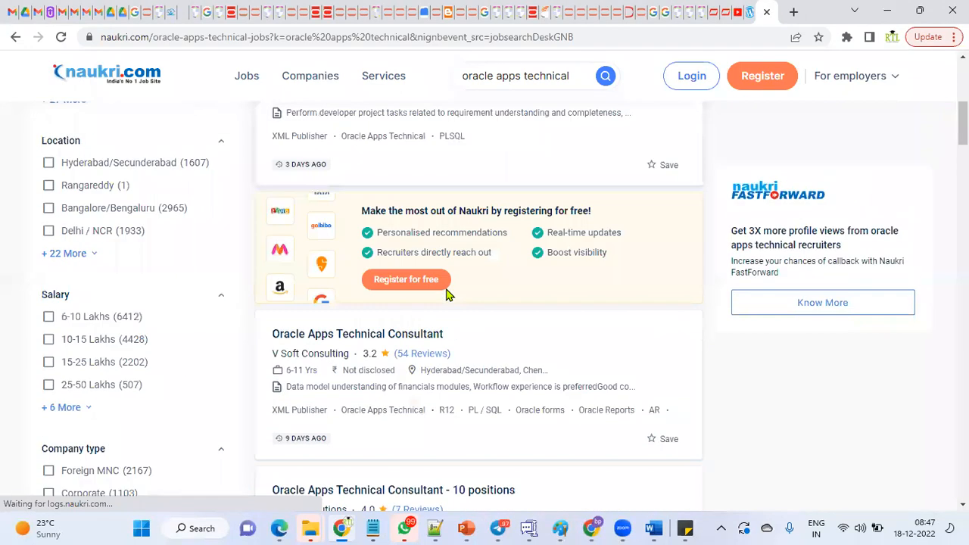
{"action": "scroll", "coordinate": [415, 384], "scroll_direction": "down", "scroll_amount": 3}
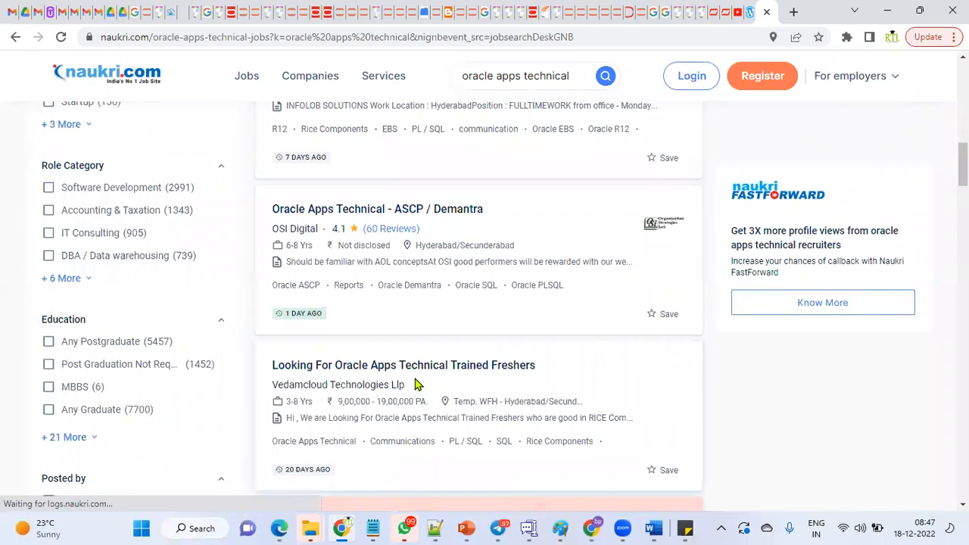
{"action": "scroll", "coordinate": [415, 385], "scroll_direction": "down", "scroll_amount": 4}
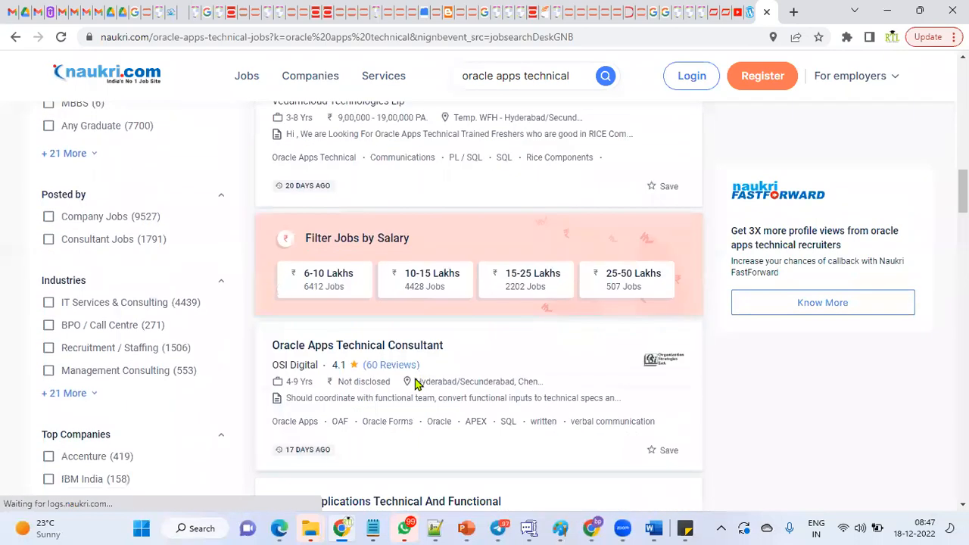
{"action": "scroll", "coordinate": [415, 385], "scroll_direction": "down", "scroll_amount": 1}
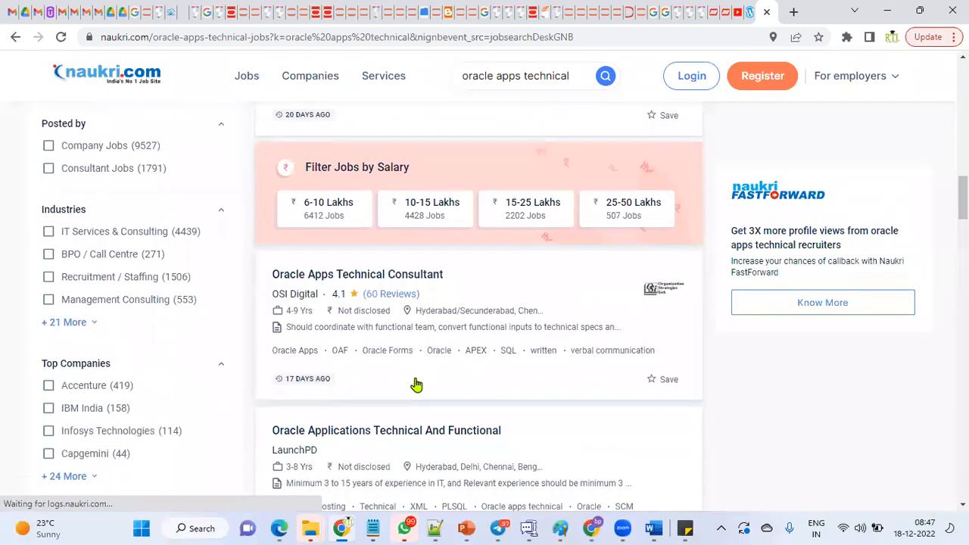
{"action": "left_click", "coordinate": [420, 280]}
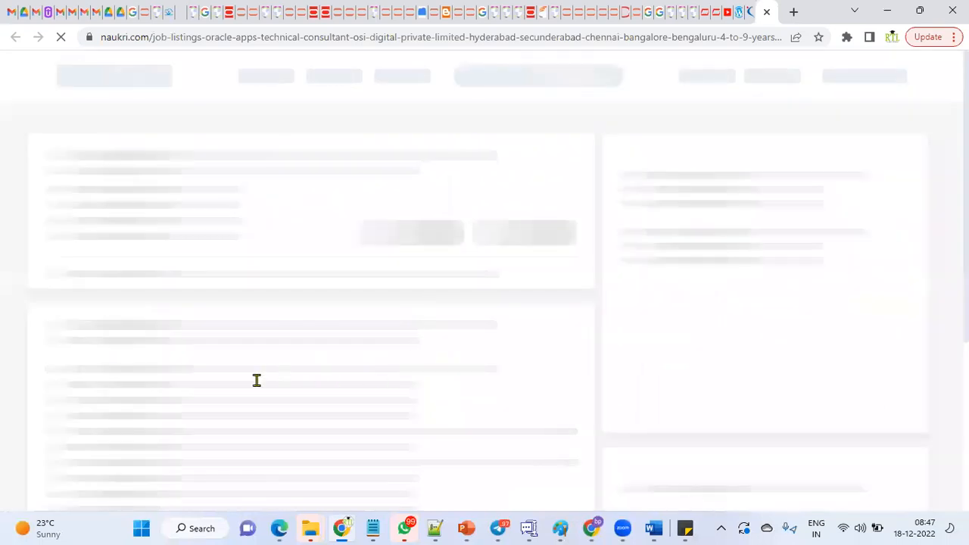
Examine the listing's job description, highlighting the SQL, PL/SQL, conversions, interfaces and BI Publisher skills and the Financials and Order to Cash requirement.
{"action": "scroll", "coordinate": [218, 398], "scroll_direction": "down", "scroll_amount": 2}
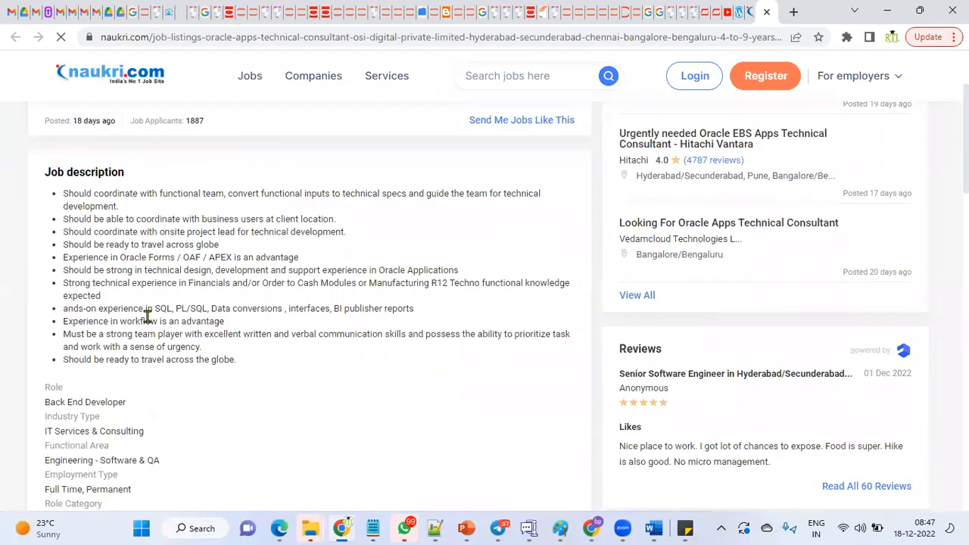
{"action": "left_click_drag", "start_coordinate": [155, 308], "coordinate": [380, 315]}
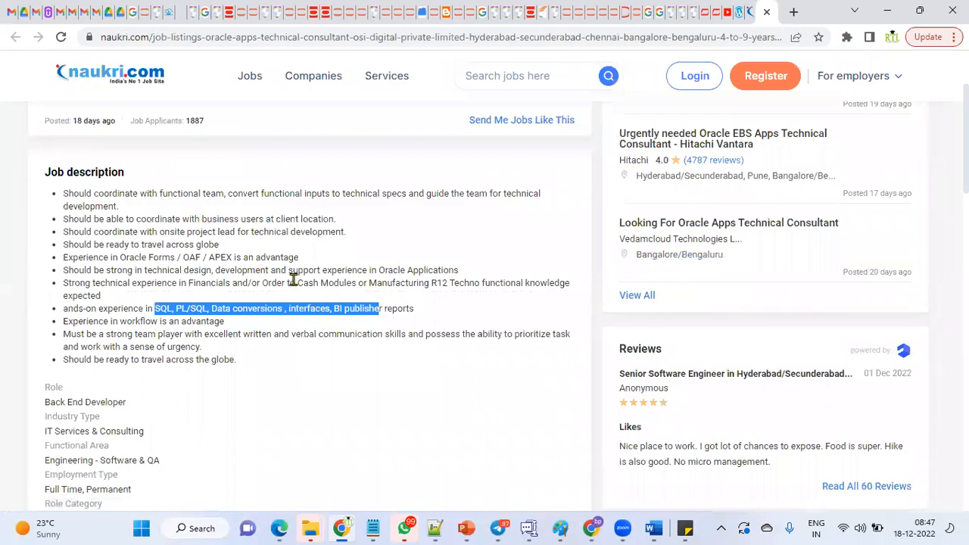
{"action": "double_click", "coordinate": [191, 283]}
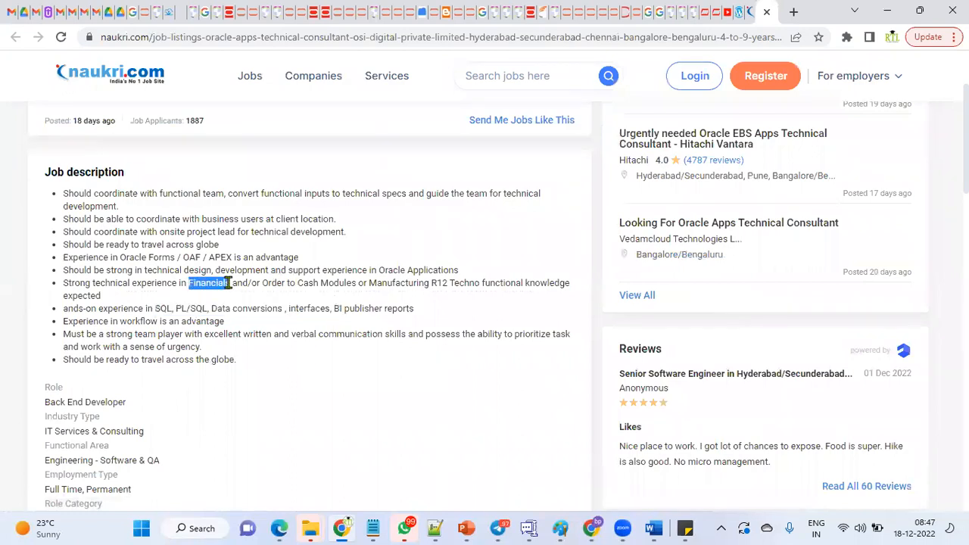
{"action": "double_click", "coordinate": [269, 283]}
{"action": "left_click_drag", "start_coordinate": [65, 283], "coordinate": [394, 292]}
Switch back to the remote desktop session and bring the Toad editor in front of the Purchase Orders form.
{"action": "key", "text": "alt+Tab"}
{"action": "key", "text": "alt+Tab"}
{"action": "key", "text": "alt+Tab"}
{"action": "key", "text": "alt+Tab"}
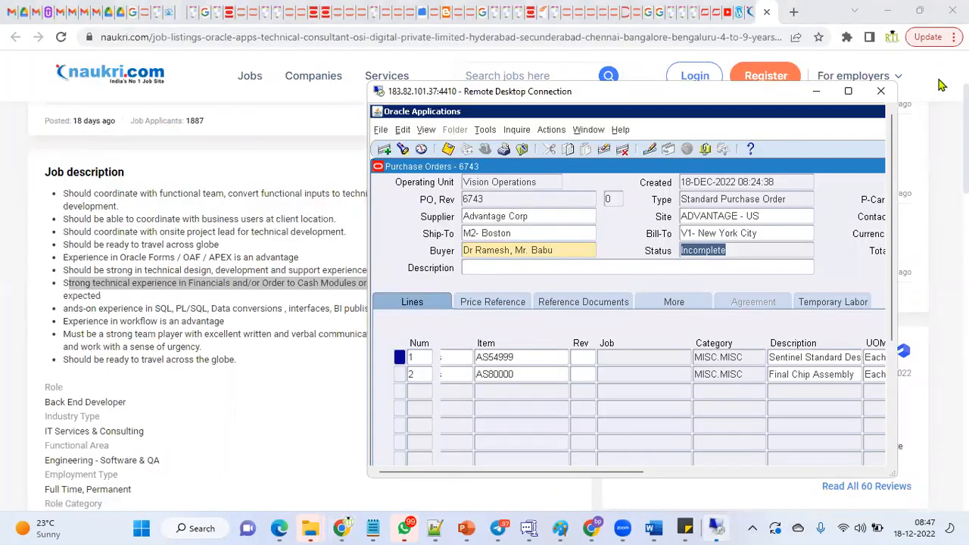
{"action": "left_click", "coordinate": [848, 91]}
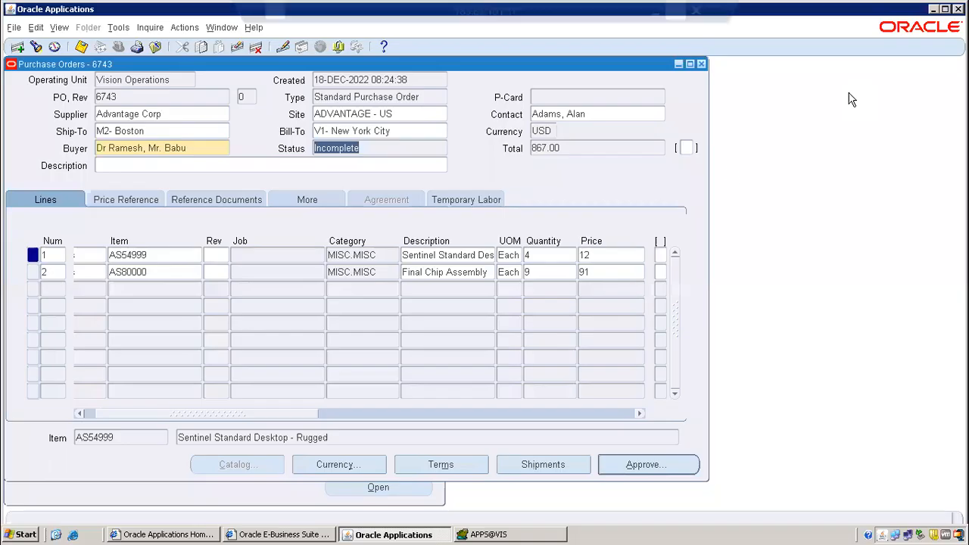
{"action": "left_click", "coordinate": [469, 536]}
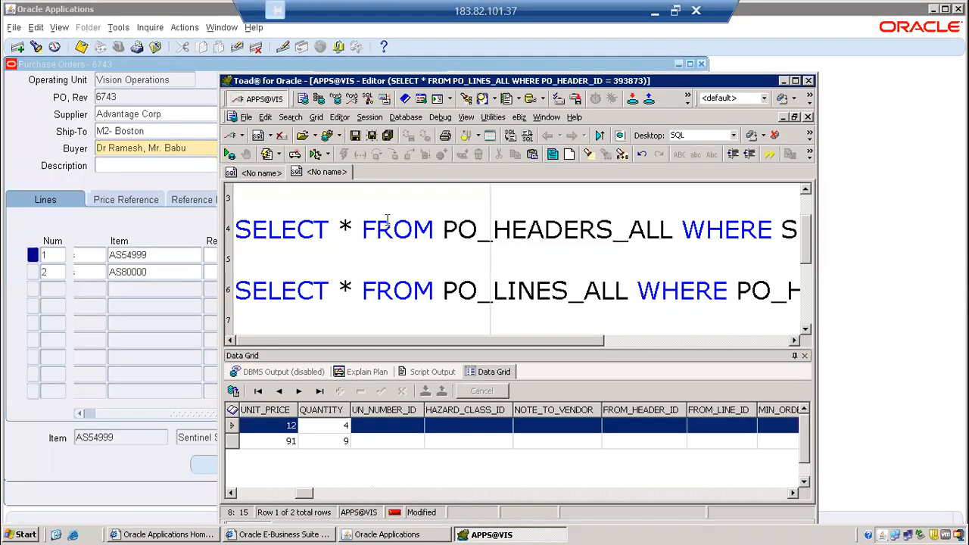
Maximize the Toad editor and highlight the PO_HEADER_ID condition, the PO_HEADERS_ALL table name and the PO_HEADER_ID column in the two queries.
{"action": "left_click", "coordinate": [795, 79]}
{"action": "left_click", "coordinate": [325, 180]}
{"action": "left_click", "coordinate": [519, 215]}
{"action": "left_click", "coordinate": [866, 212], "text": "shift"}
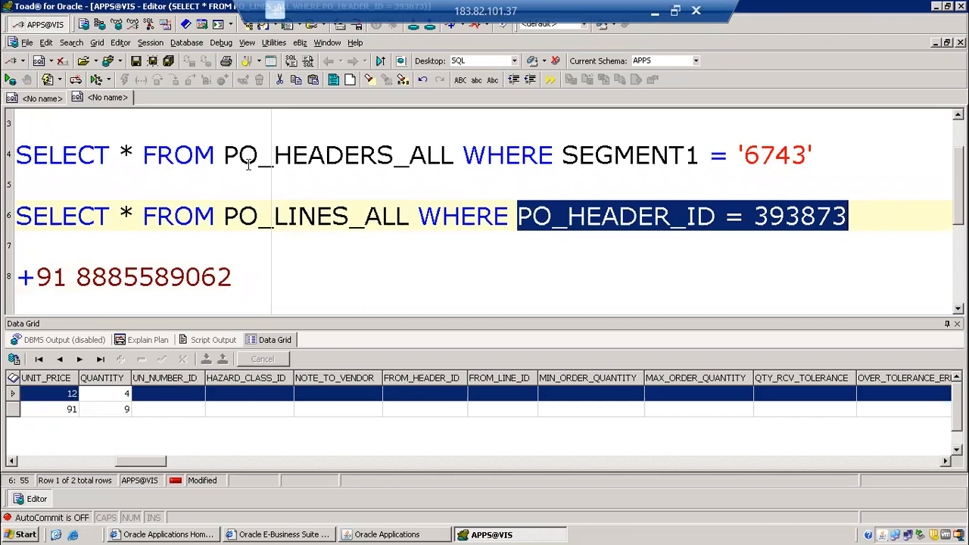
{"action": "left_click_drag", "start_coordinate": [224, 151], "coordinate": [443, 155]}
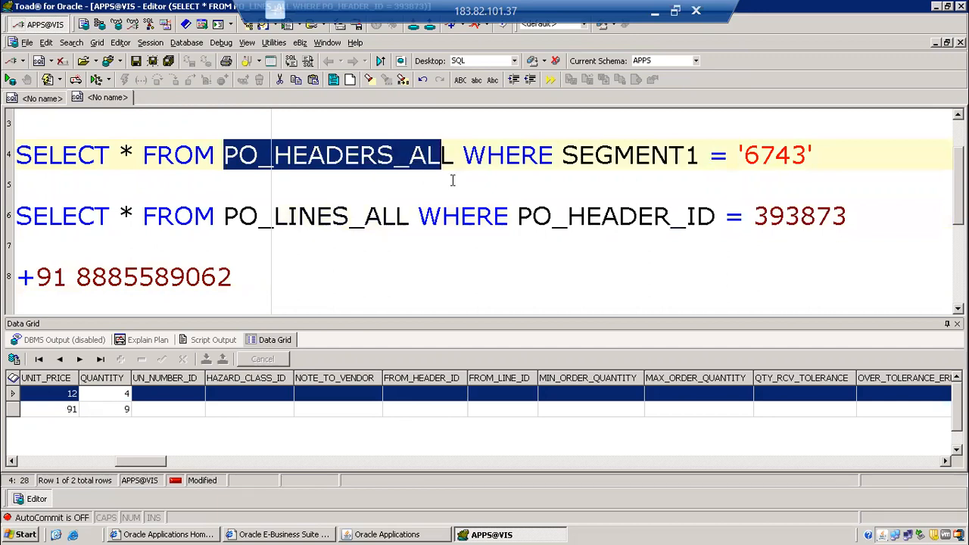
{"action": "left_click_drag", "start_coordinate": [517, 216], "coordinate": [717, 215]}
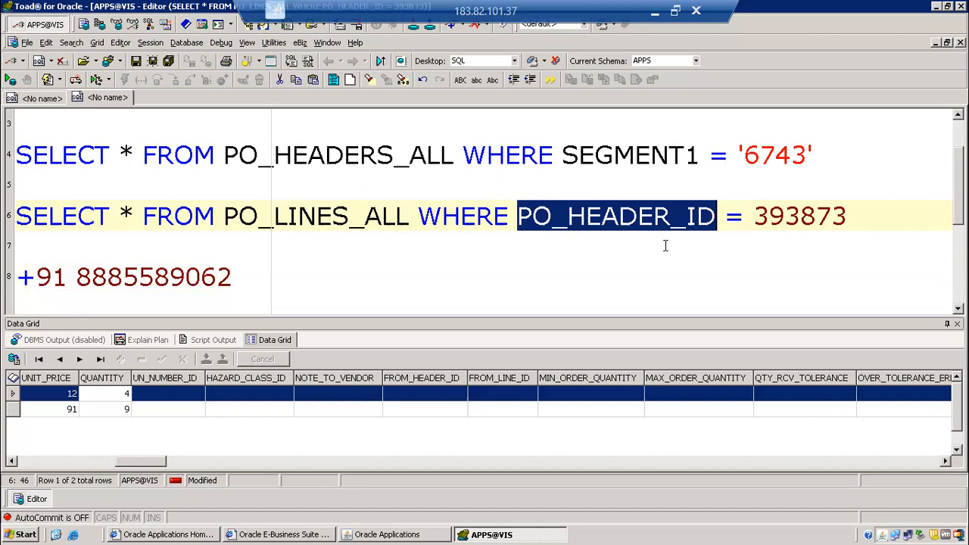
Switch to the course content document in Word and highlight the rows from PO Report Development through AR Module Business Flow.
{"action": "left_click", "coordinate": [655, 13]}
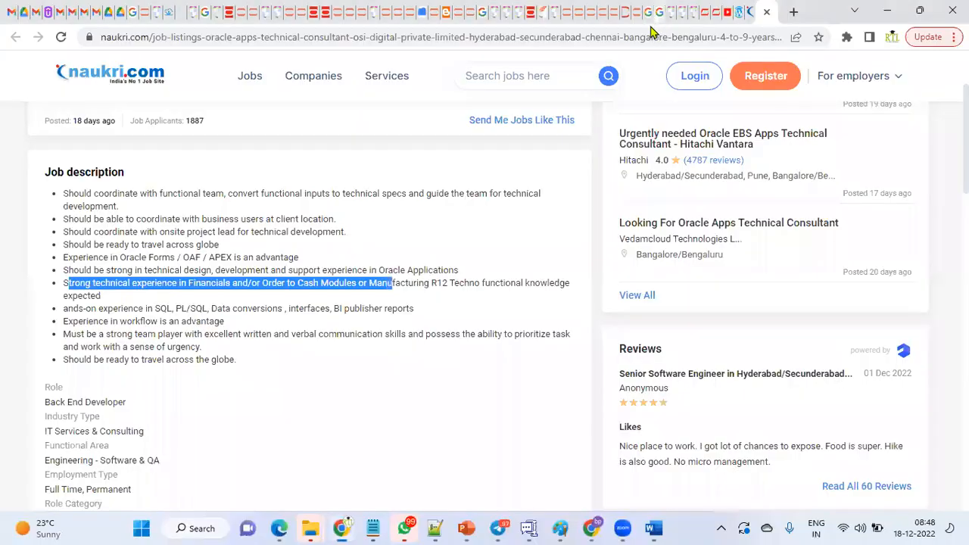
{"action": "left_click", "coordinate": [654, 528]}
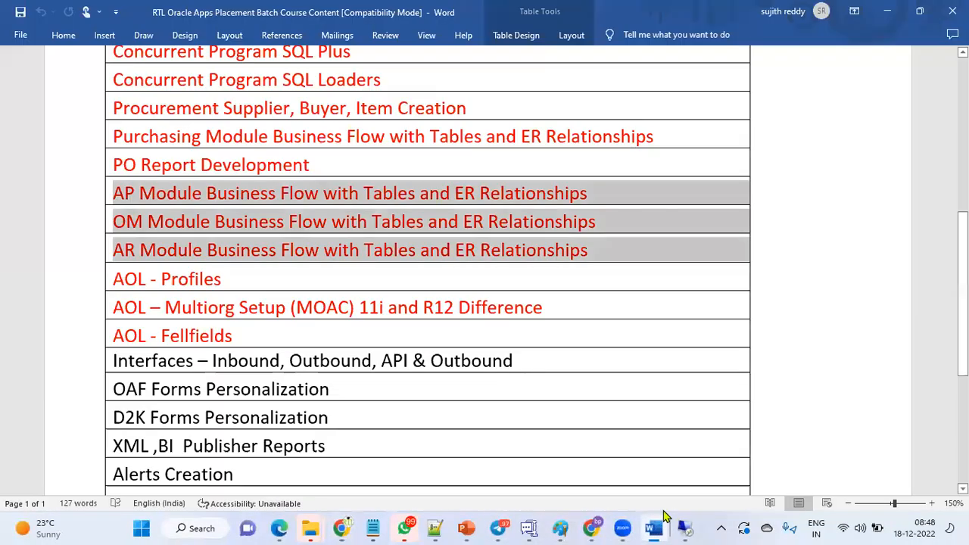
{"action": "left_click", "coordinate": [305, 248]}
{"action": "left_click_drag", "start_coordinate": [114, 165], "coordinate": [144, 253]}
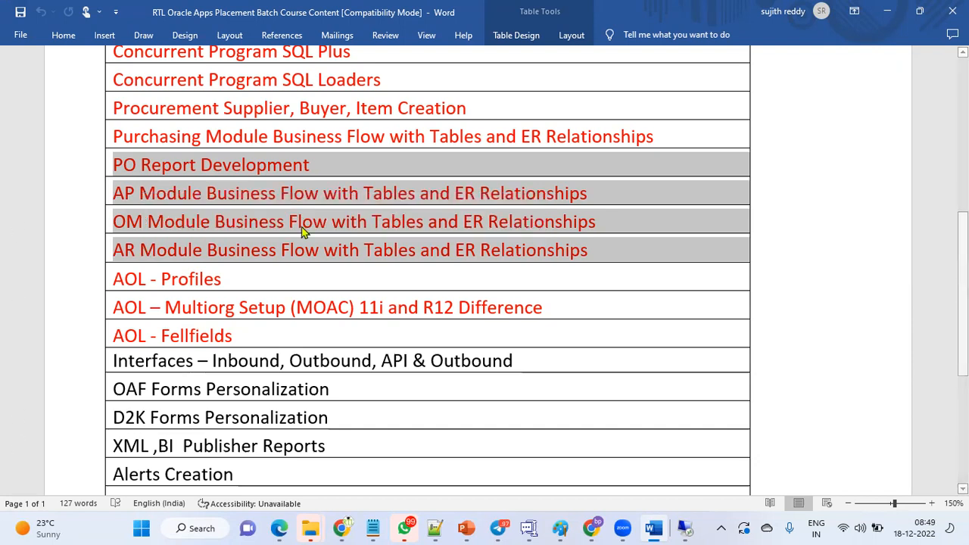
Highlight the word Buyer in the Procurement topic and the Purchasing Module Business Flow row in the course table.
{"action": "scroll", "coordinate": [302, 232], "scroll_direction": "up", "scroll_amount": 1}
{"action": "left_click_drag", "start_coordinate": [299, 159], "coordinate": [344, 162]}
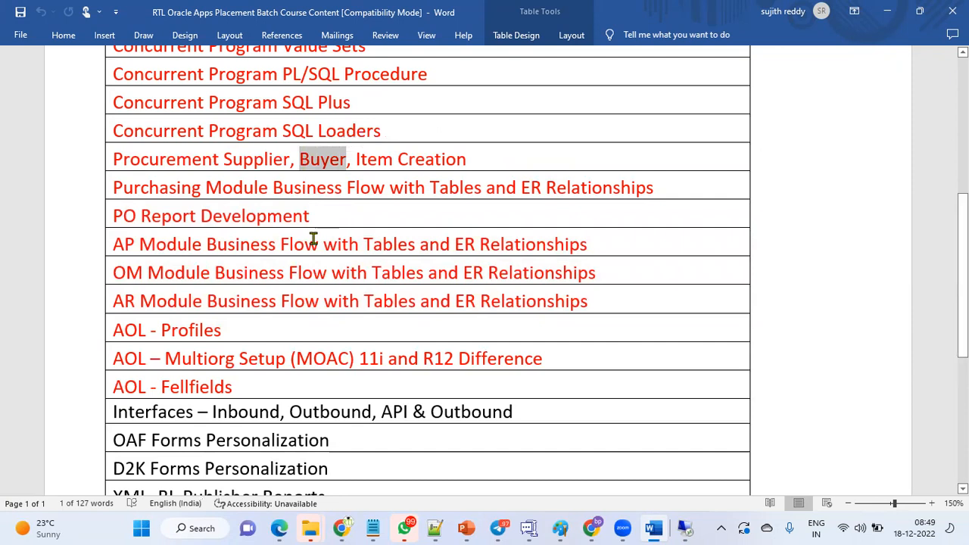
{"action": "left_click", "coordinate": [113, 186]}
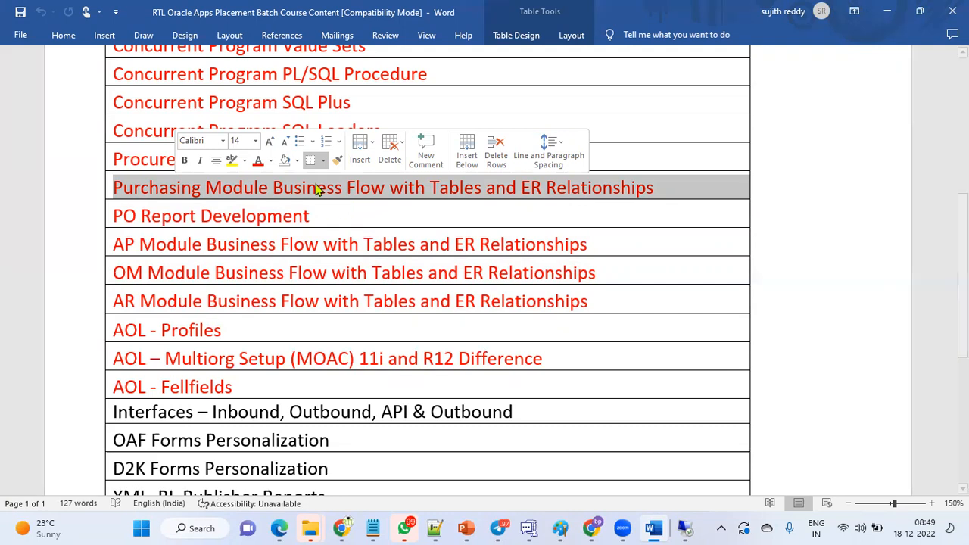
Return to the start of the course document, open its page header and highlight the first contact phone number.
{"action": "key", "text": "ctrl+Home"}
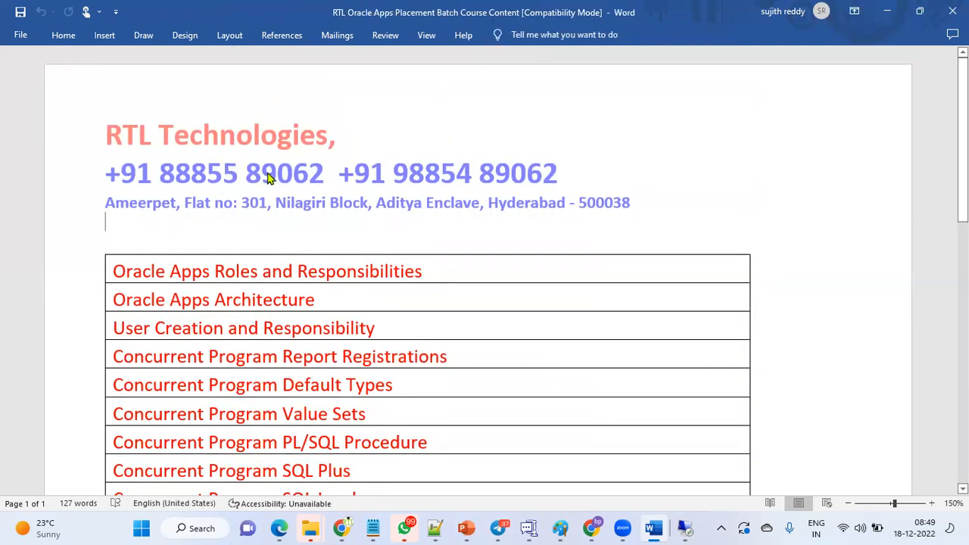
{"action": "double_click", "coordinate": [269, 176]}
{"action": "left_click_drag", "start_coordinate": [161, 174], "coordinate": [336, 174]}
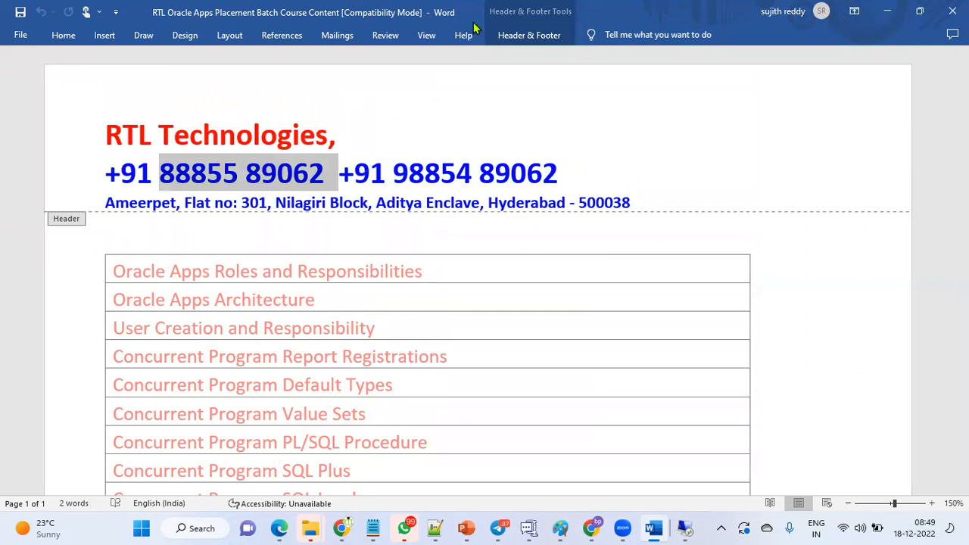
{"action": "left_click", "coordinate": [809, 22]}
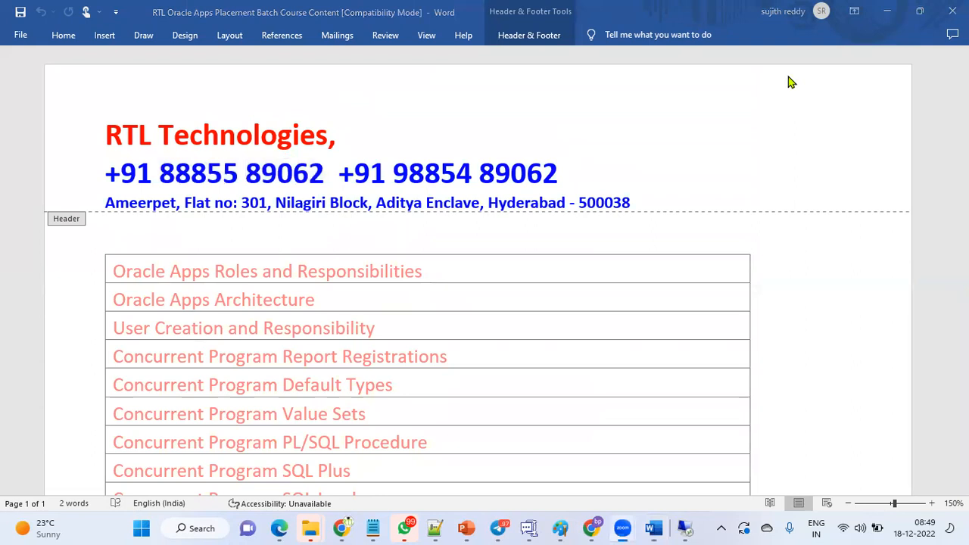